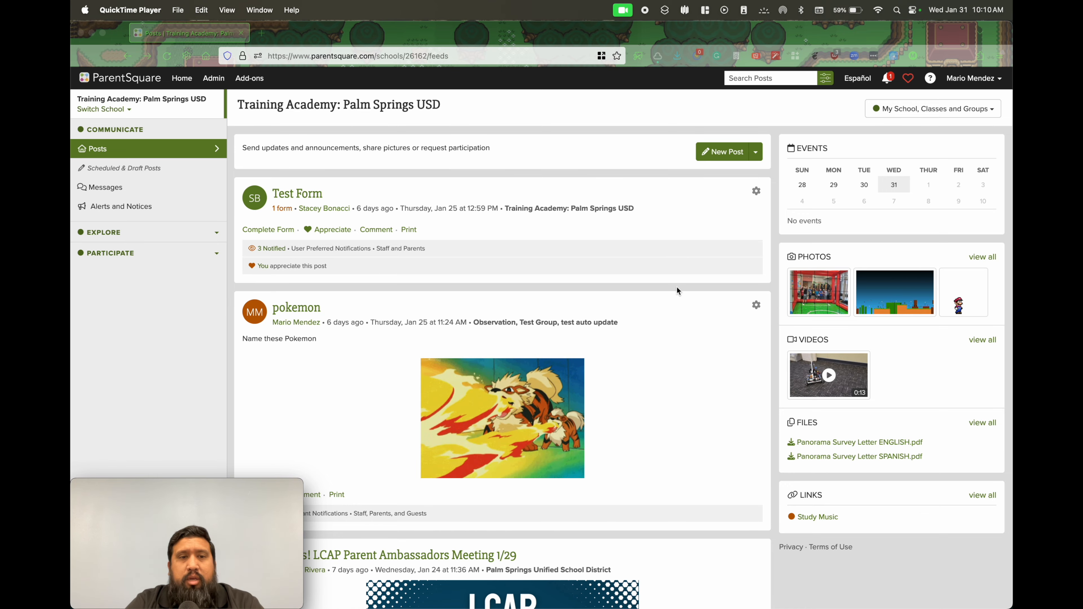
Open the school's Groups page from the Participate section
{"action": "scroll", "coordinate": [677, 291], "scroll_direction": "down", "scroll_amount": 20}
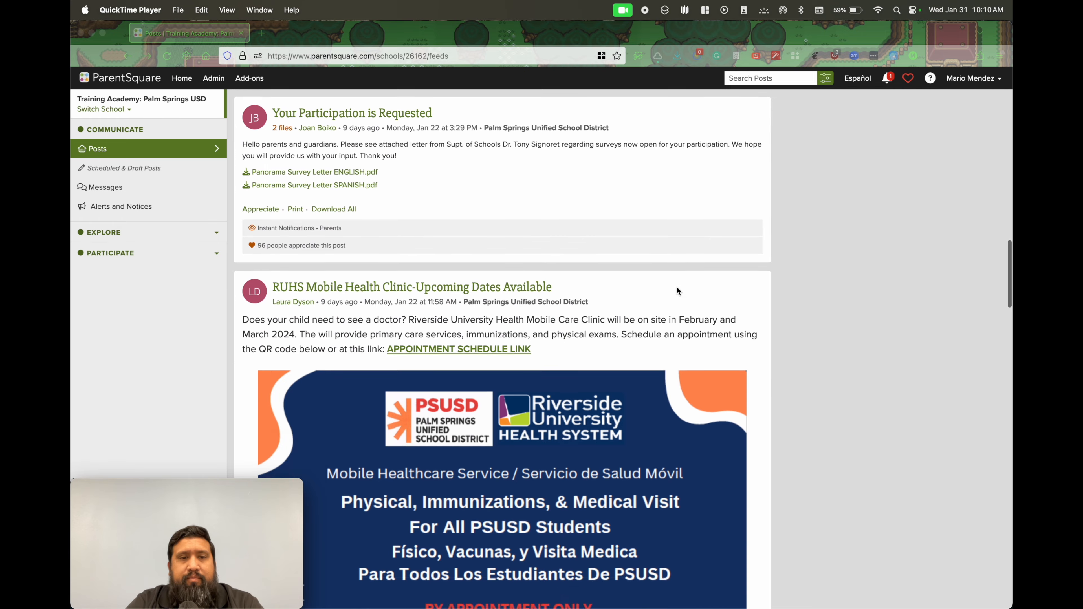
{"action": "scroll", "coordinate": [677, 291], "scroll_direction": "up", "scroll_amount": 20}
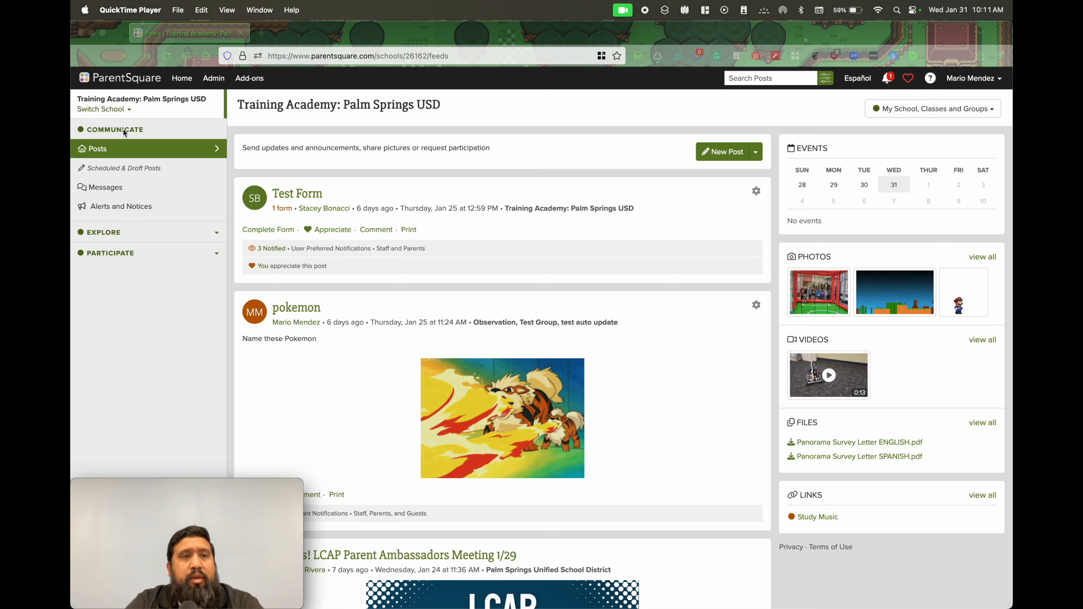
{"action": "left_click", "coordinate": [217, 233]}
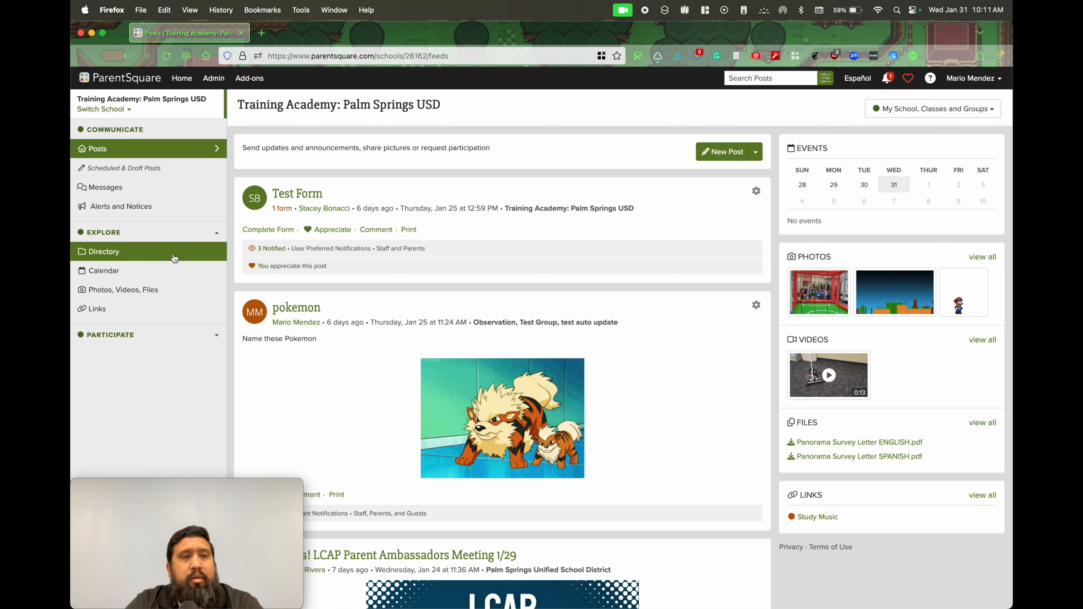
{"action": "left_click", "coordinate": [205, 335]}
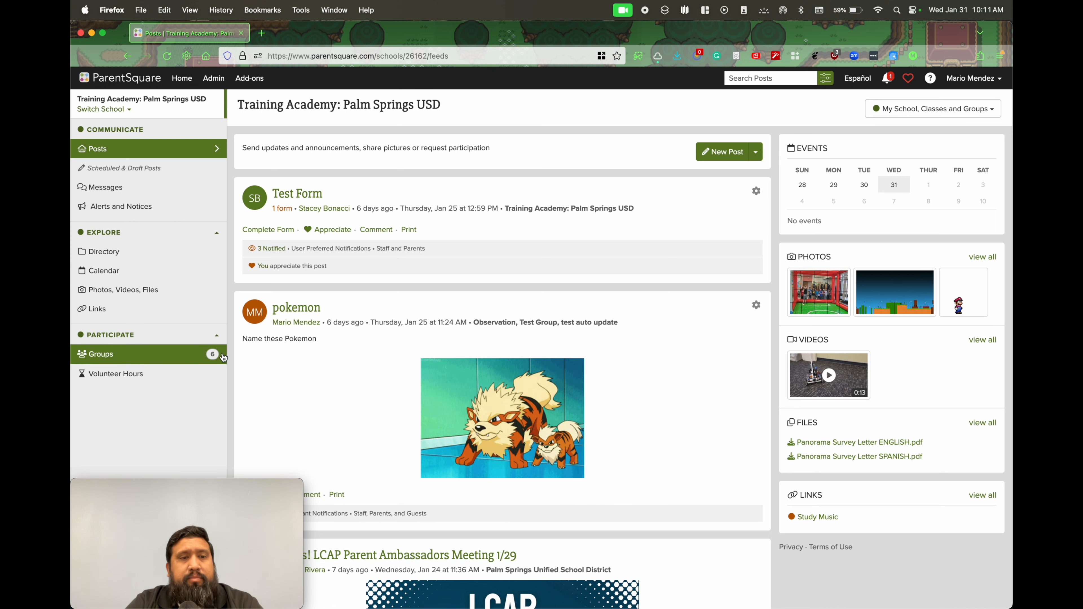
{"action": "left_click", "coordinate": [112, 357]}
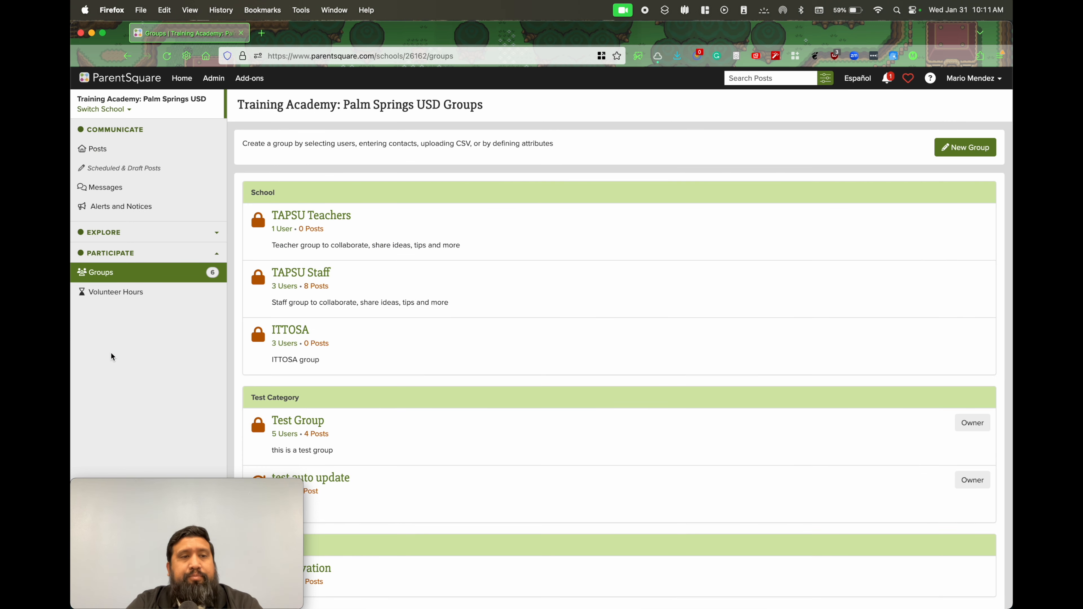
{"action": "scroll", "coordinate": [609, 317], "scroll_direction": "down", "scroll_amount": 1}
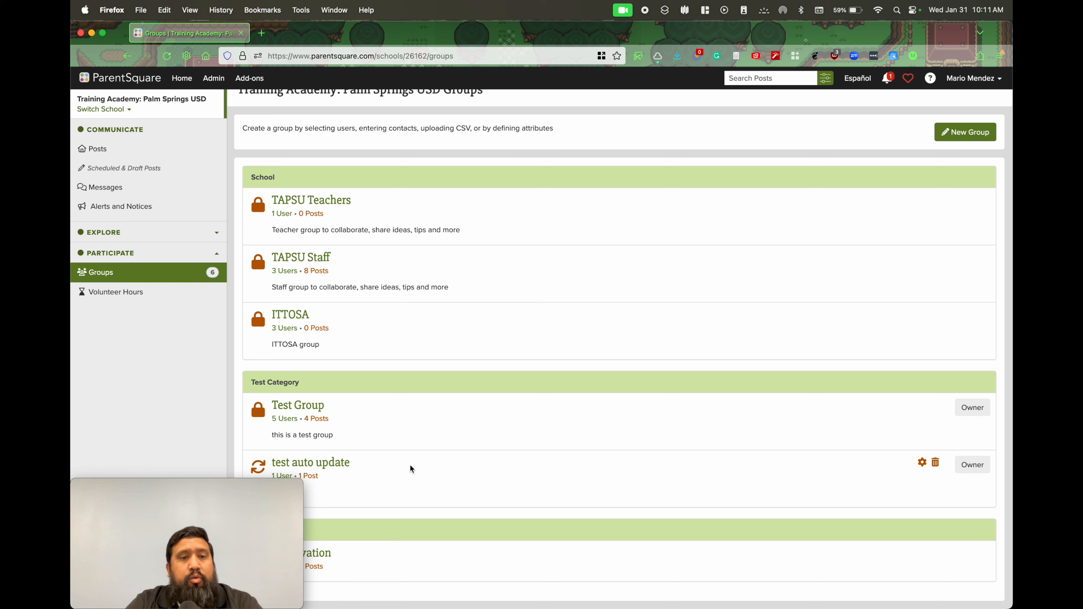
{"action": "left_click", "coordinate": [268, 501]}
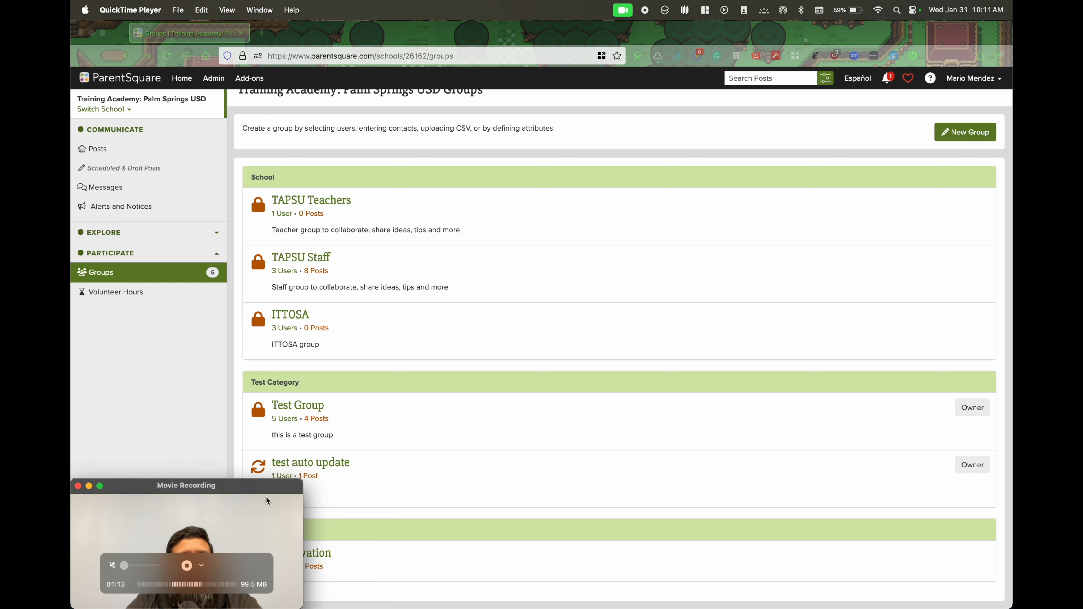
{"action": "left_click_drag", "start_coordinate": [262, 487], "coordinate": [694, 465]}
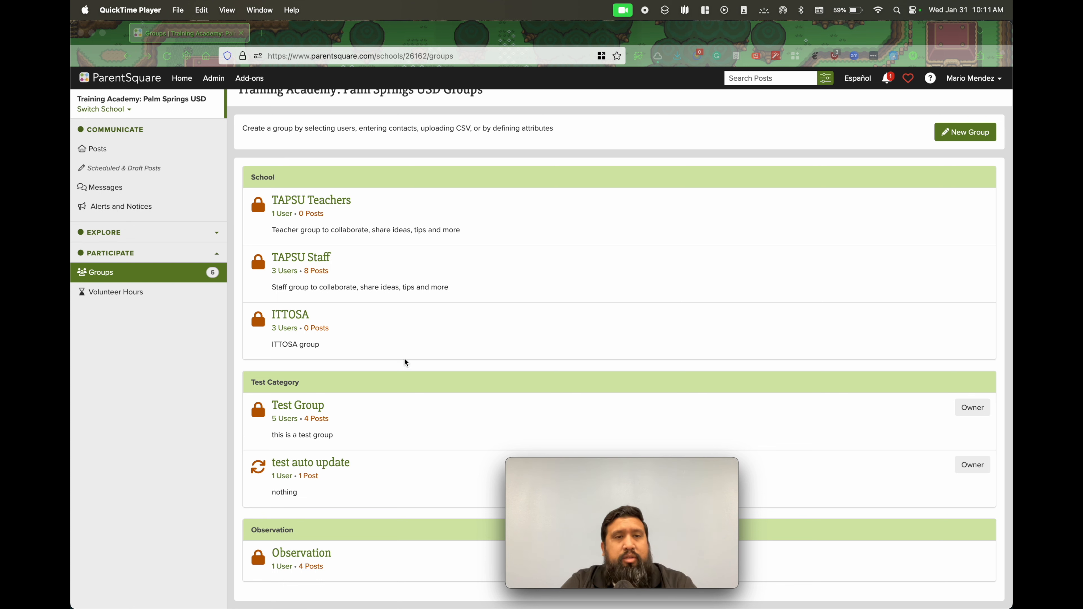
{"action": "left_click_drag", "start_coordinate": [620, 470], "coordinate": [898, 494]}
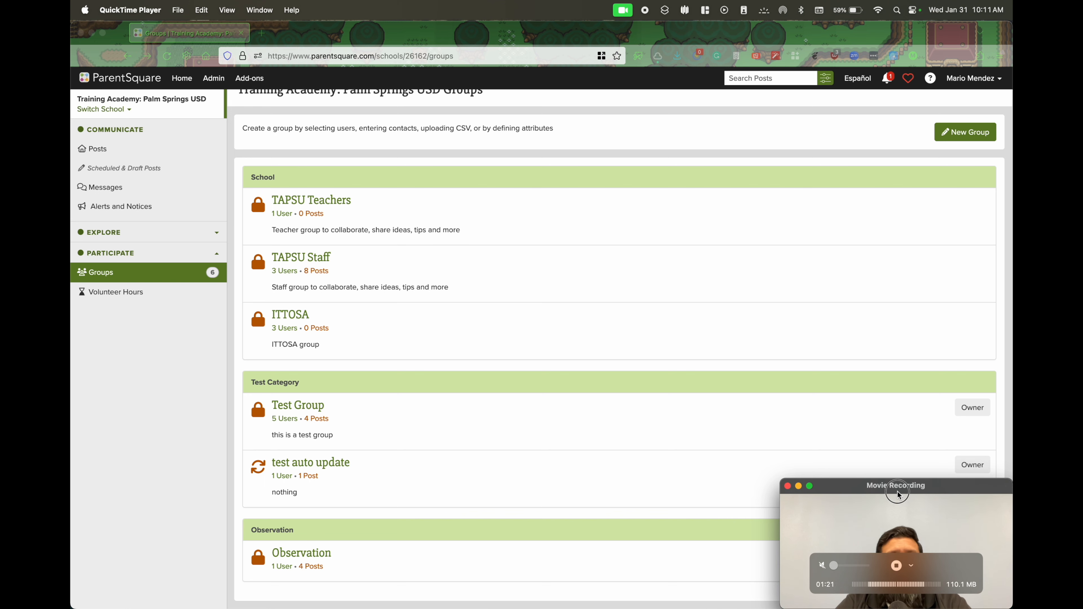
{"action": "scroll", "coordinate": [564, 371], "scroll_direction": "up", "scroll_amount": 1}
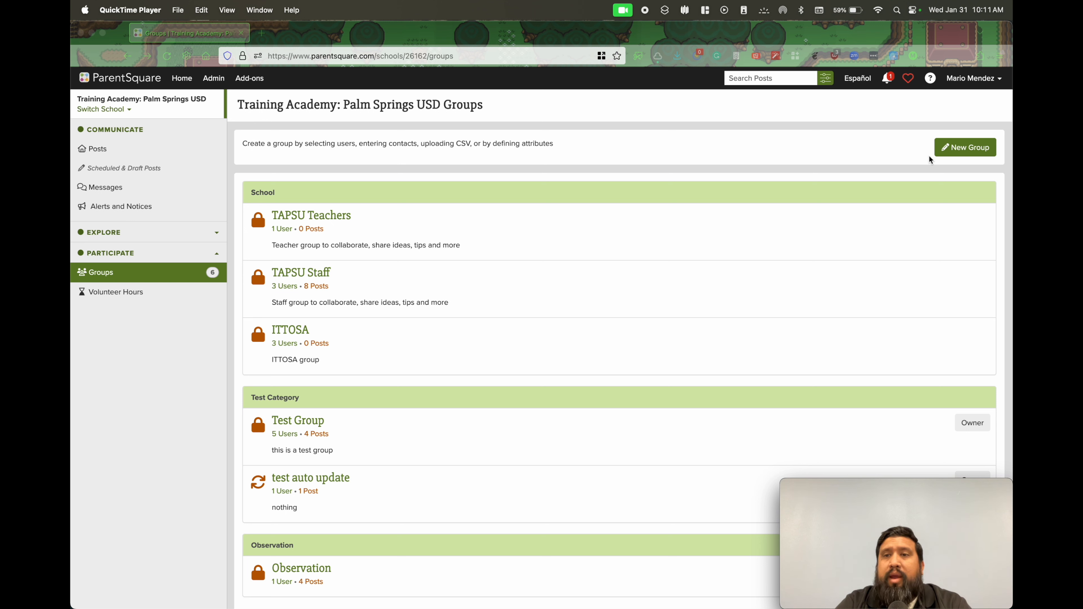
Start creating a new static group for the school
{"action": "left_click", "coordinate": [965, 149]}
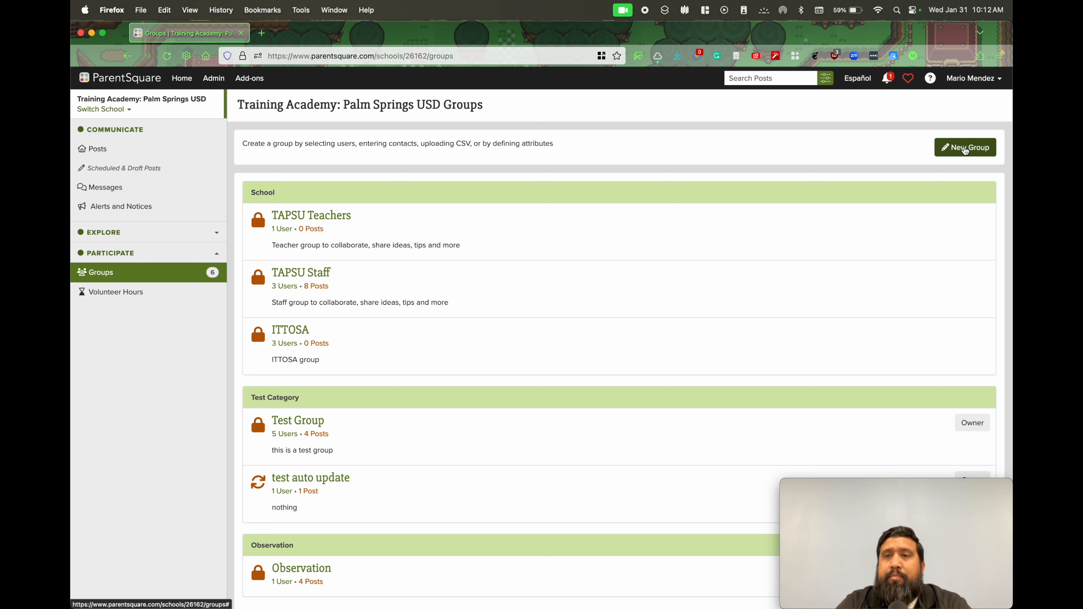
{"action": "left_click", "coordinate": [964, 150]}
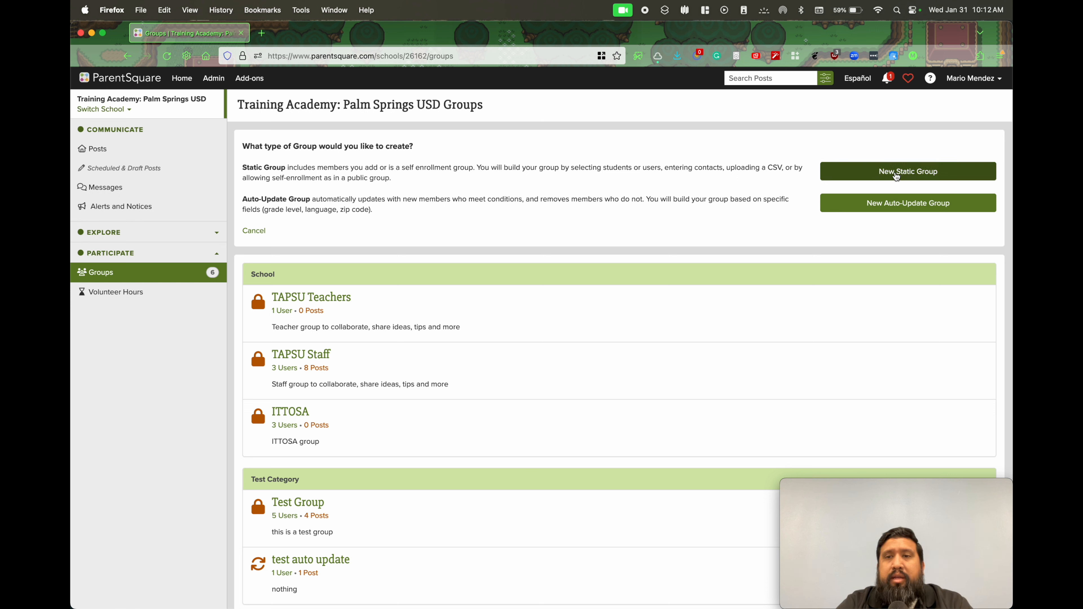
{"action": "left_click", "coordinate": [945, 172]}
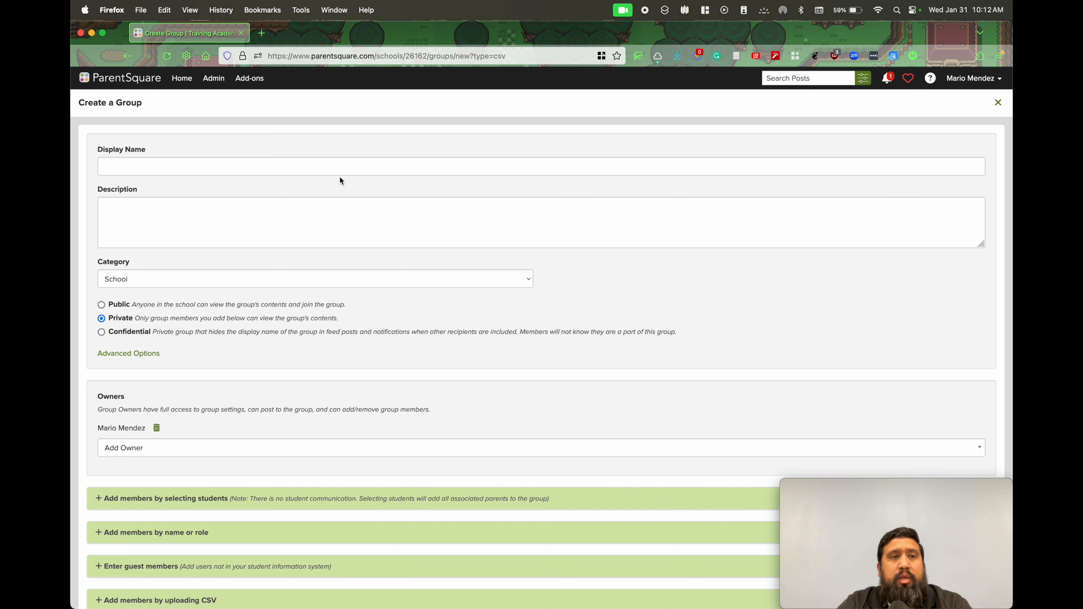
Set the new group's display name to "Lunch Time Activities"
{"action": "left_click", "coordinate": [304, 169]}
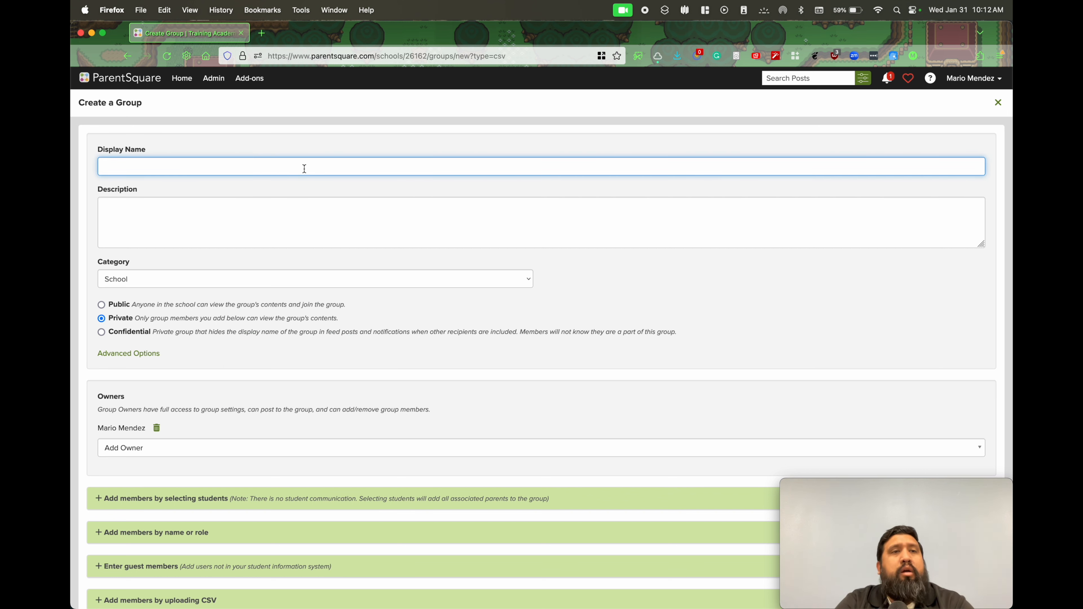
{"action": "type", "text": "Lunc"}
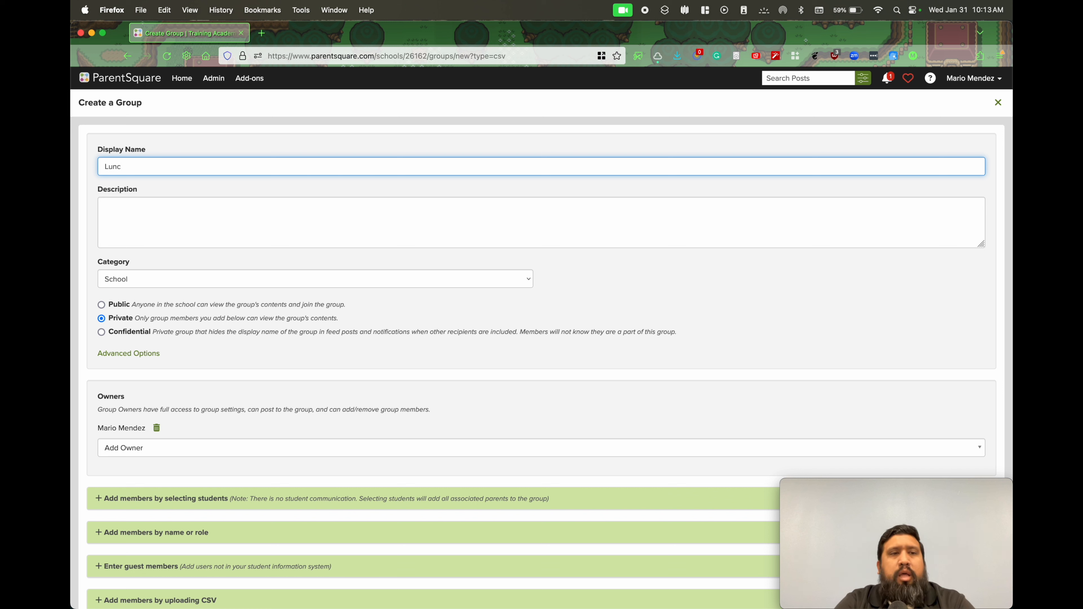
{"action": "type", "text": "h Time Acti"}
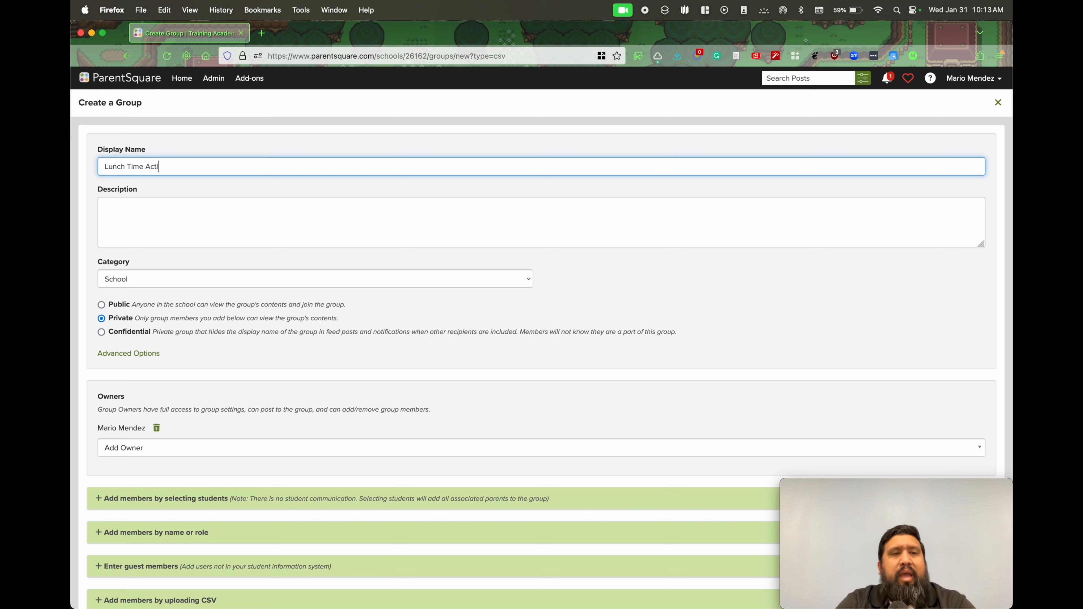
{"action": "type", "text": "vities"}
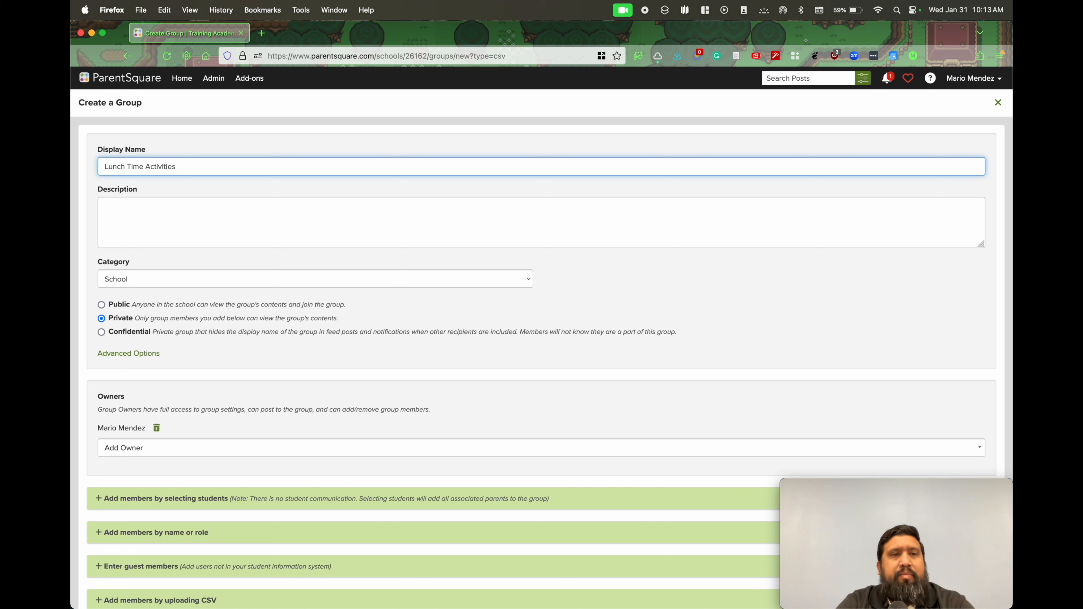
Enter the group description "This is the group of teachers that will be having lunchtime activities.", accepting the suggested spelling "lunchtime"
{"action": "key", "text": "Tab"}
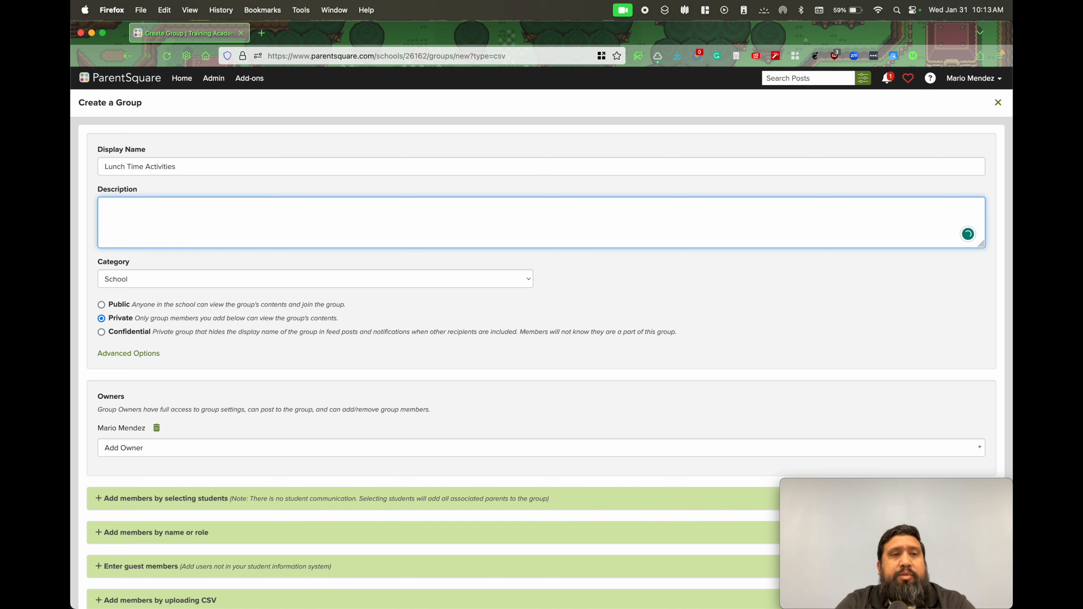
{"action": "type", "text": "this is the group"}
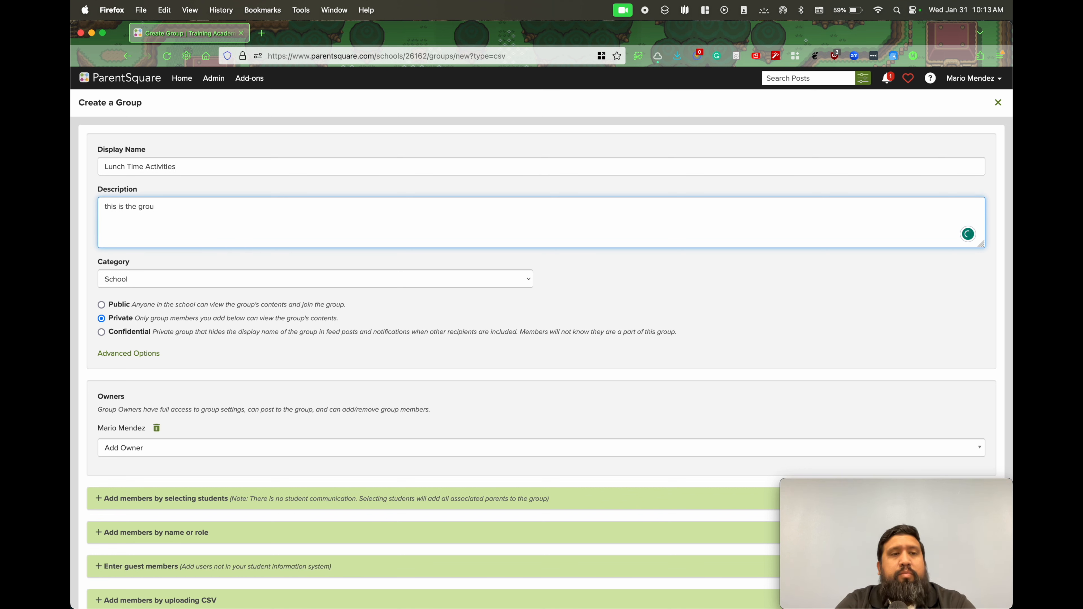
{"action": "key", "text": "super+a"}
{"action": "key", "text": "BackSpace"}
{"action": "type", "text": "This is a"}
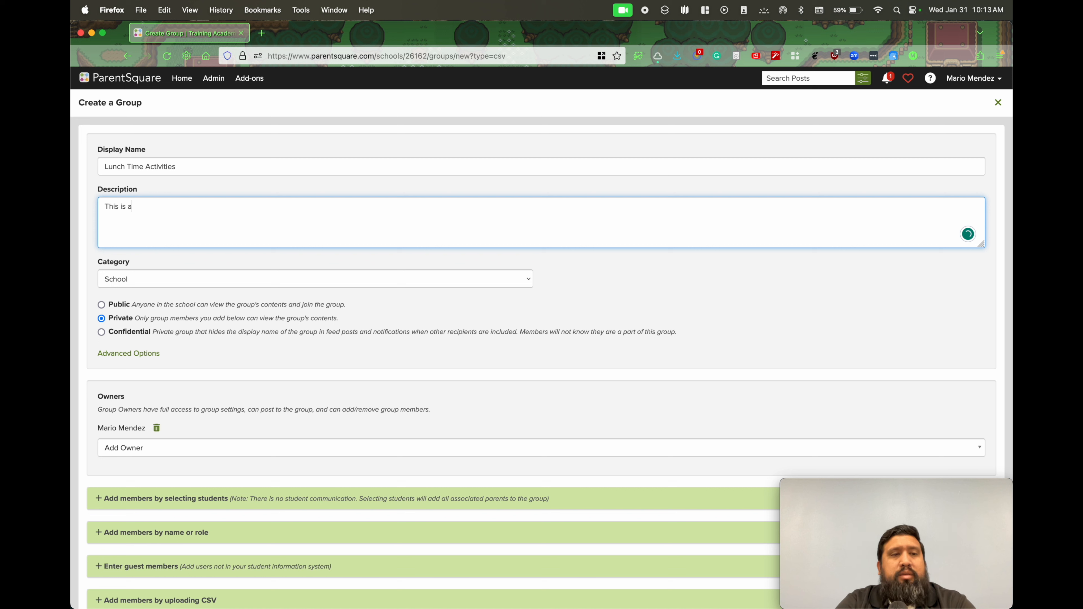
{"action": "key", "text": "BackSpace"}
{"action": "type", "text": "the"}
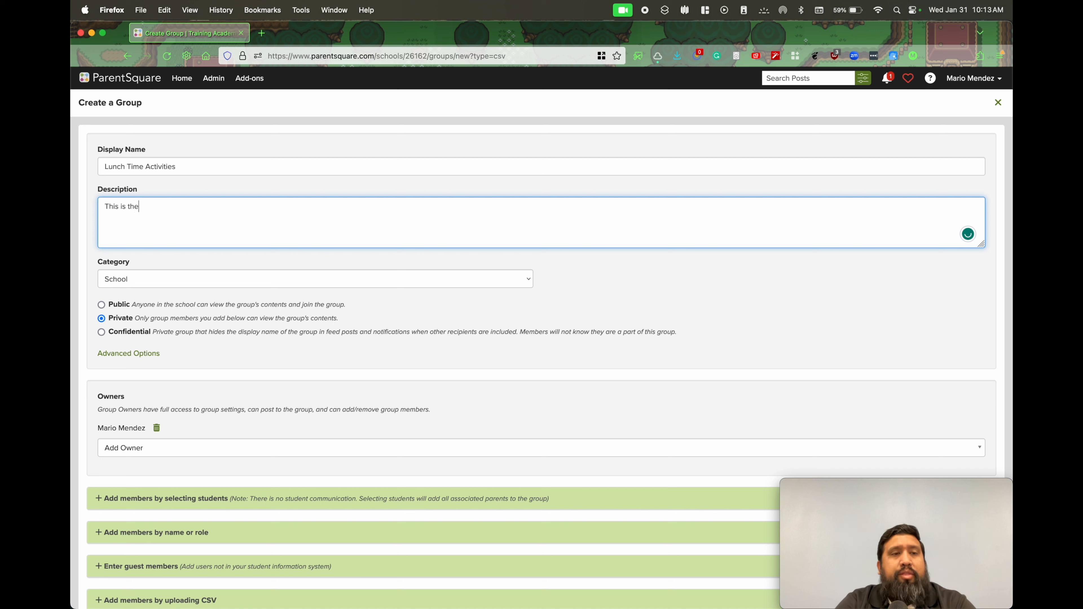
{"action": "type", "text": " group of teacher"}
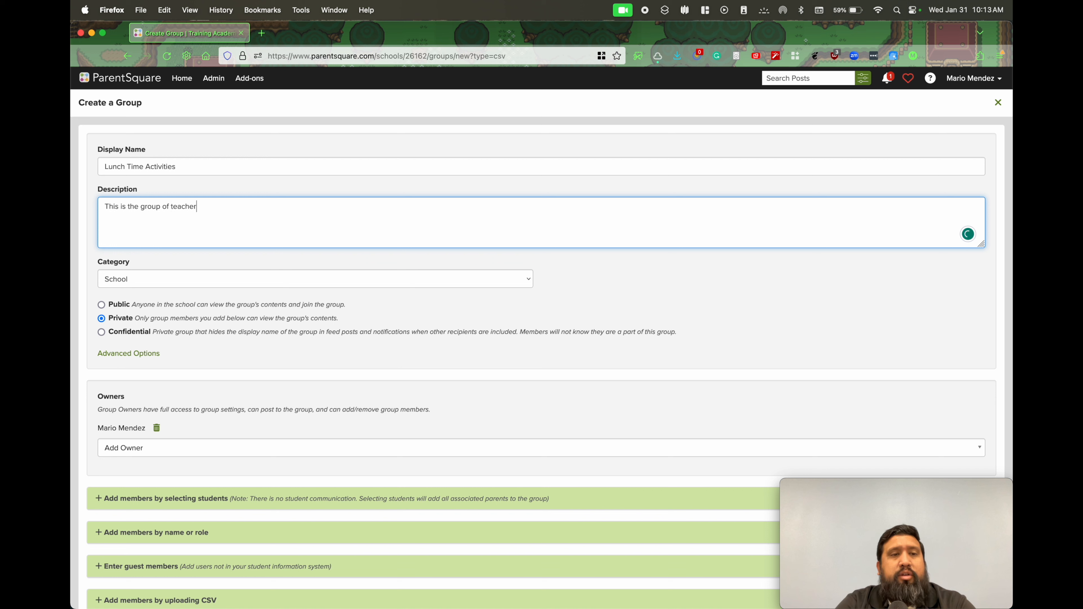
{"action": "type", "text": "s that will be"}
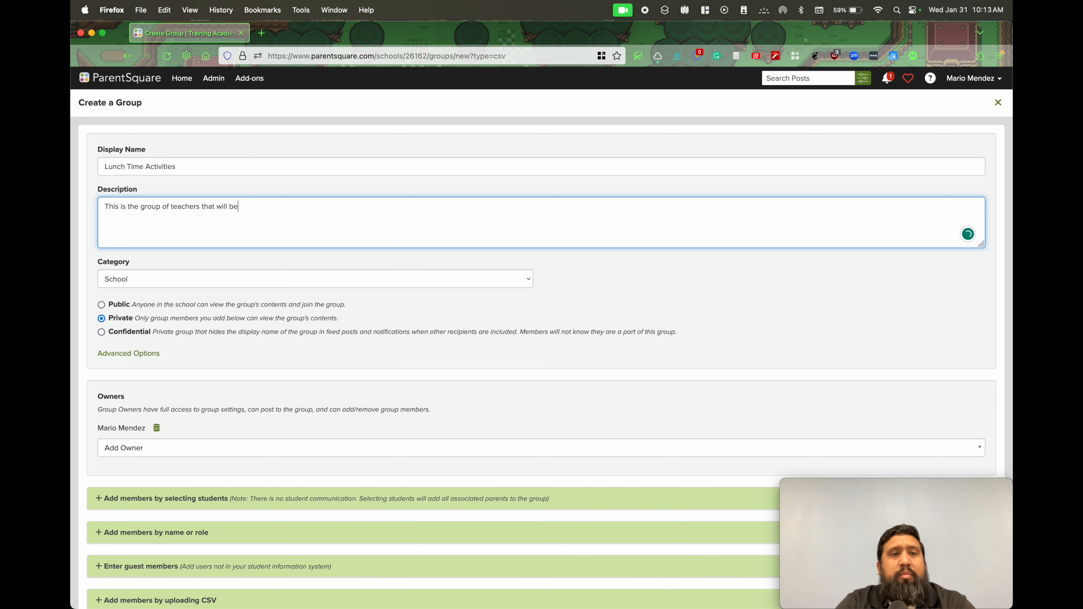
{"action": "type", "text": " having "}
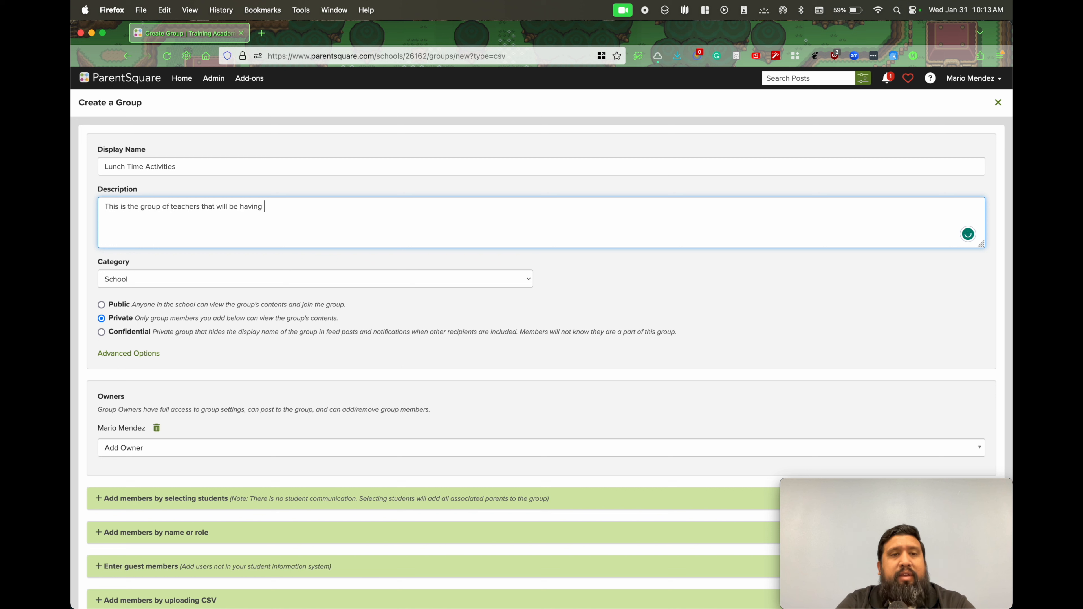
{"action": "type", "text": "lunch time activities"}
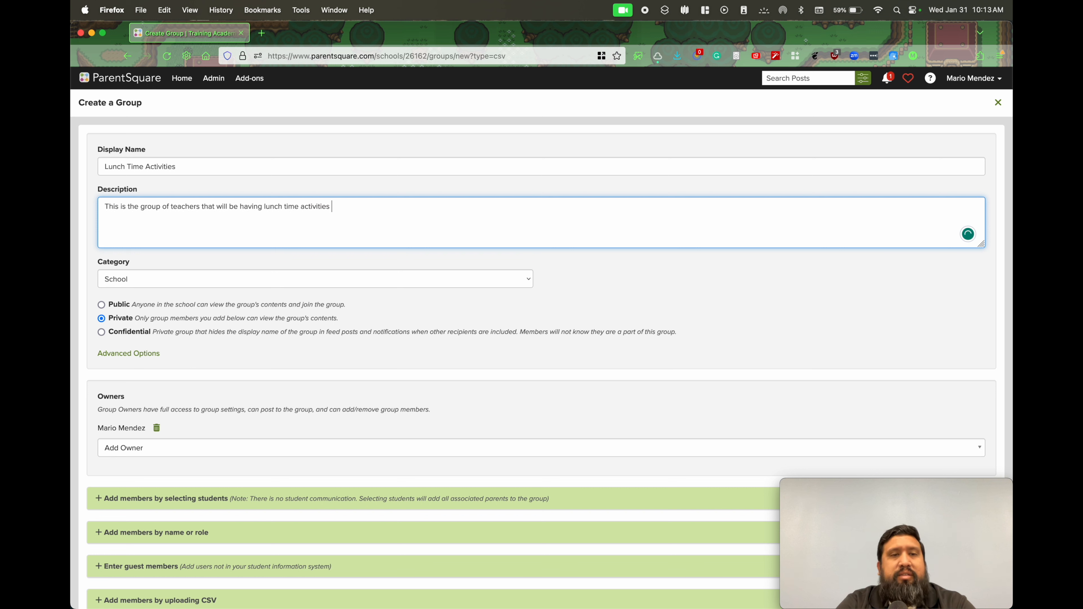
{"action": "key", "text": "BackSpace"}
{"action": "type", "text": "."}
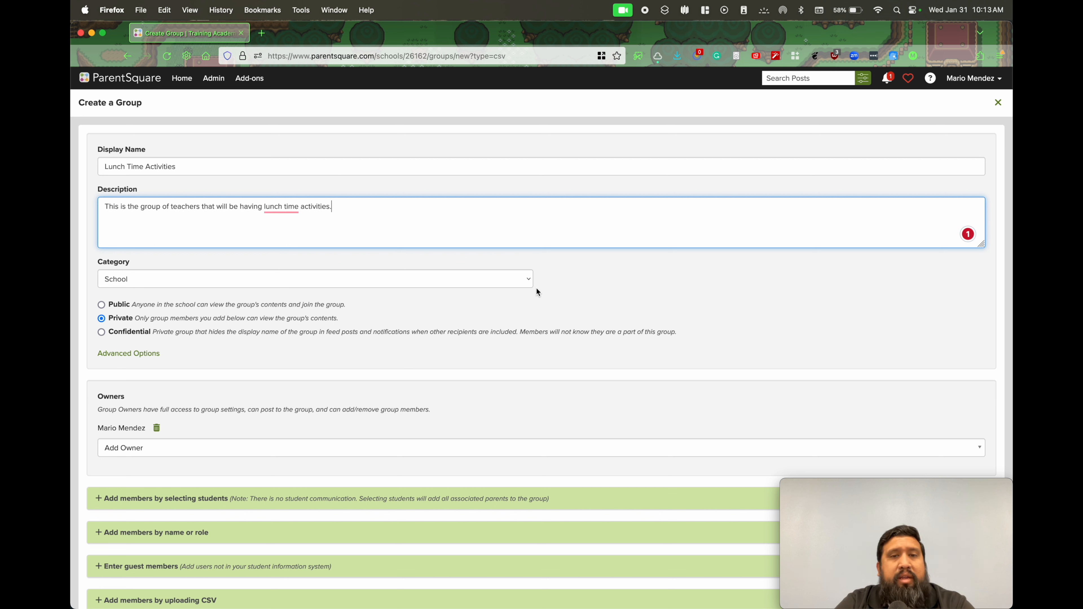
{"action": "mouse_move", "coordinate": [281, 207]}
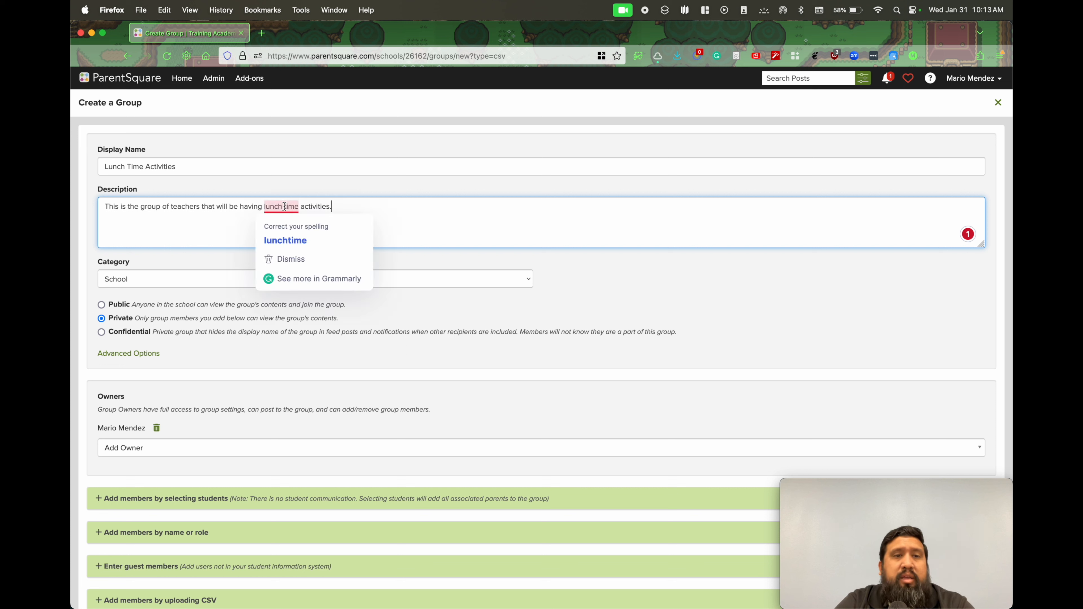
{"action": "left_click", "coordinate": [286, 238]}
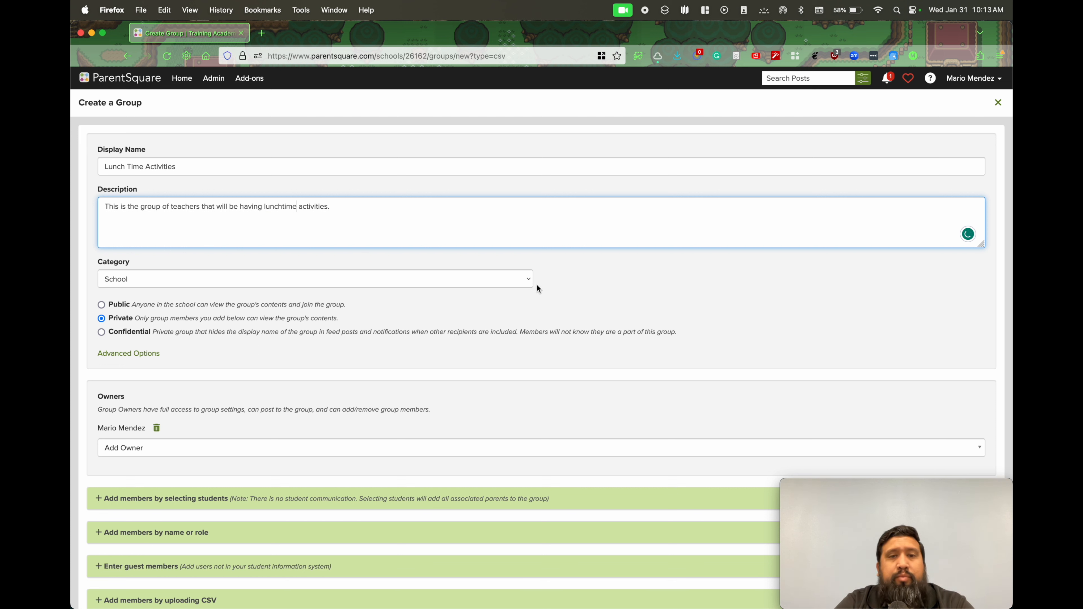
Assign the group to a new category named "Lunchtime"
{"action": "left_click", "coordinate": [528, 281]}
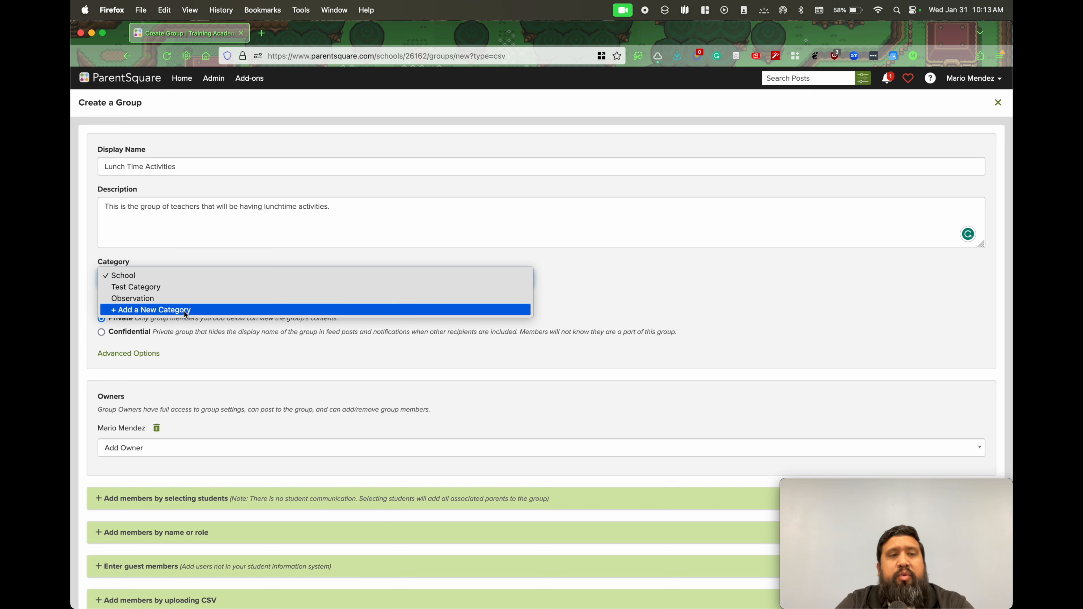
{"action": "left_click", "coordinate": [154, 310]}
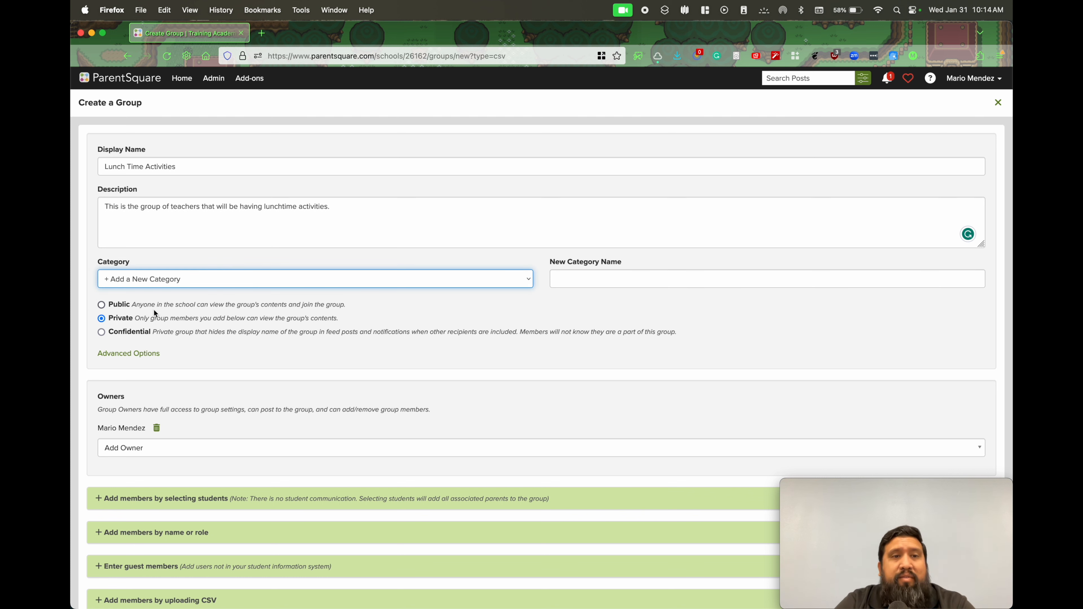
{"action": "left_click", "coordinate": [594, 278]}
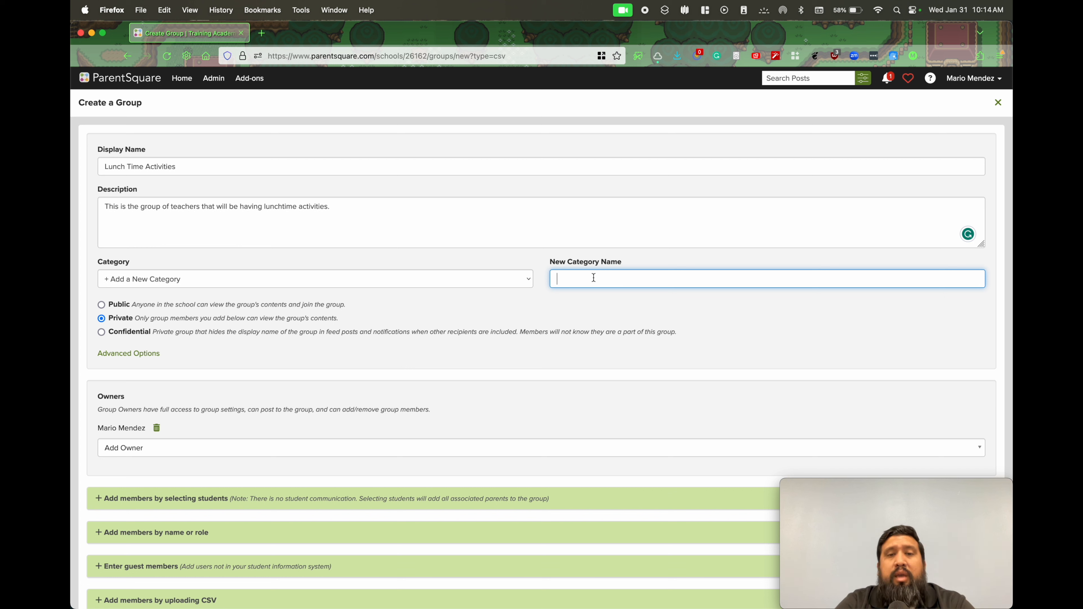
{"action": "type", "text": "Lunch"}
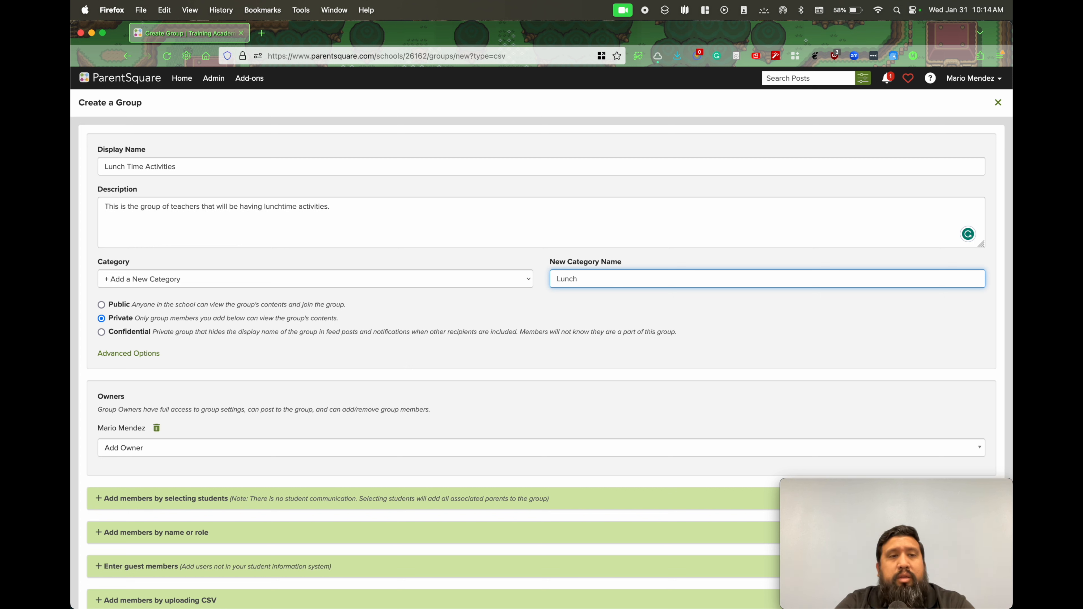
{"action": "type", "text": "time"}
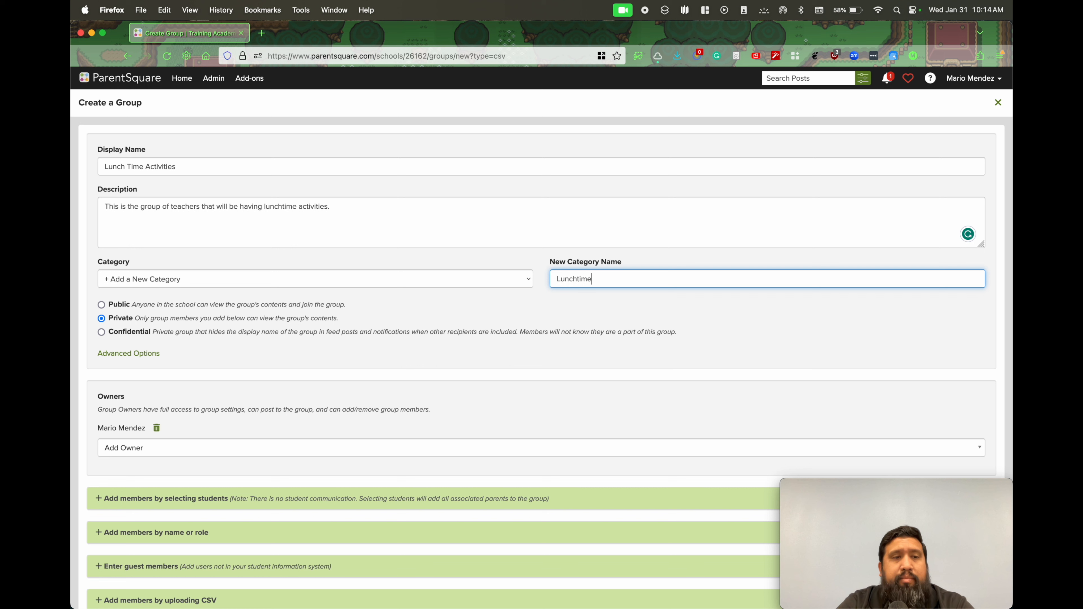
Make the group public and show its advanced options
{"action": "left_click", "coordinate": [530, 306]}
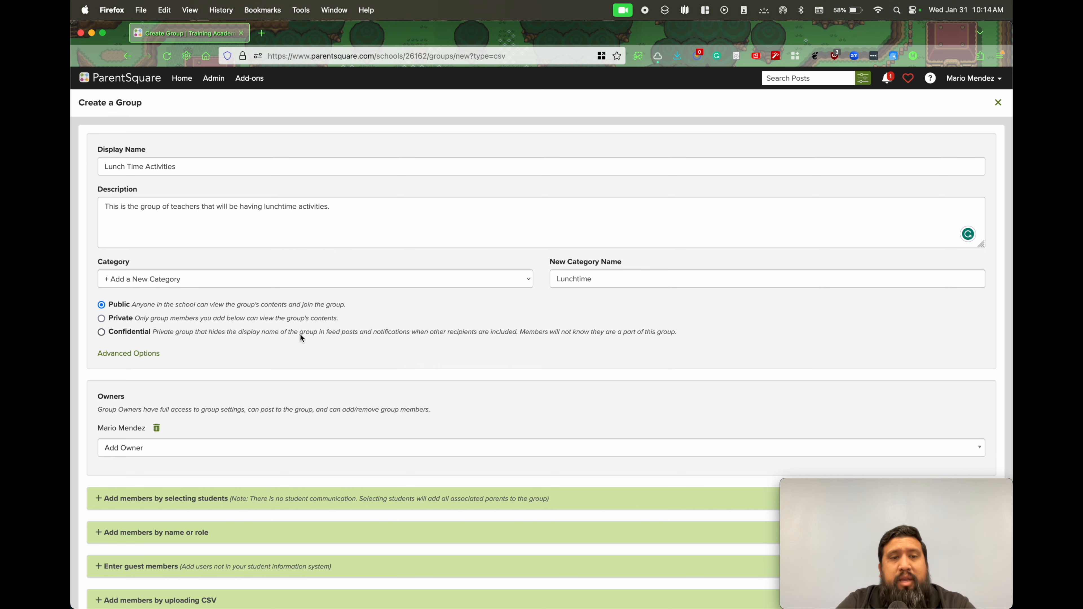
{"action": "left_click", "coordinate": [139, 354]}
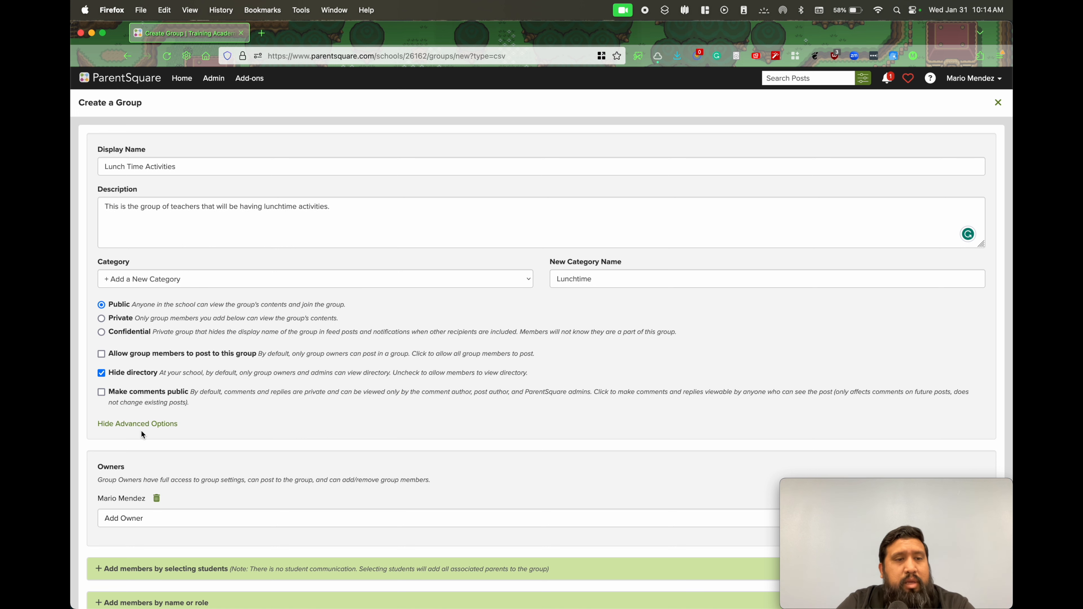
Hide the advanced options and change the group's visibility to Private
{"action": "left_click", "coordinate": [134, 424]}
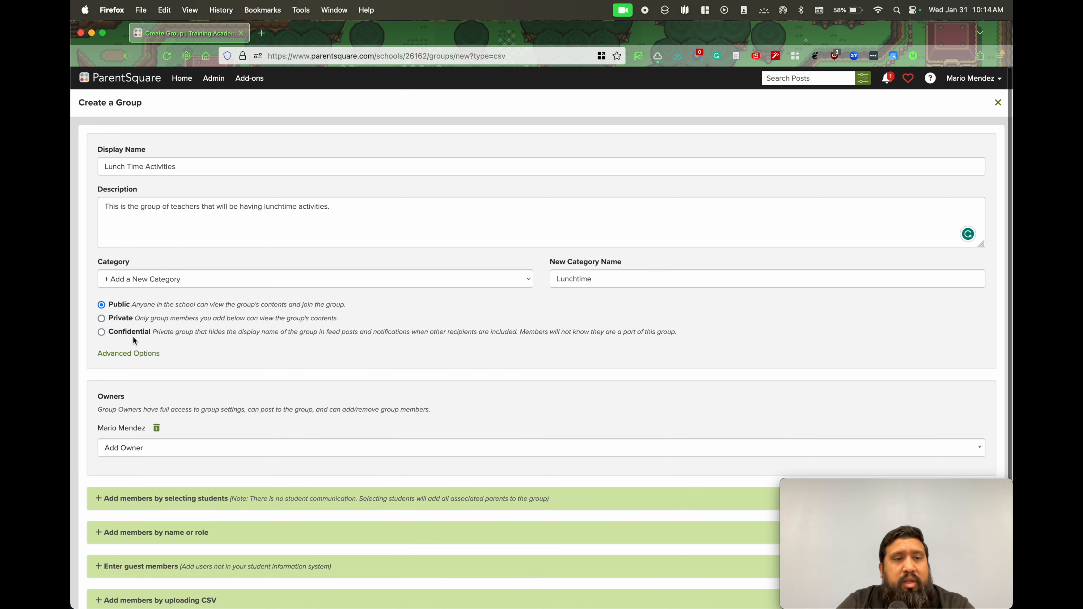
{"action": "left_click", "coordinate": [102, 319]}
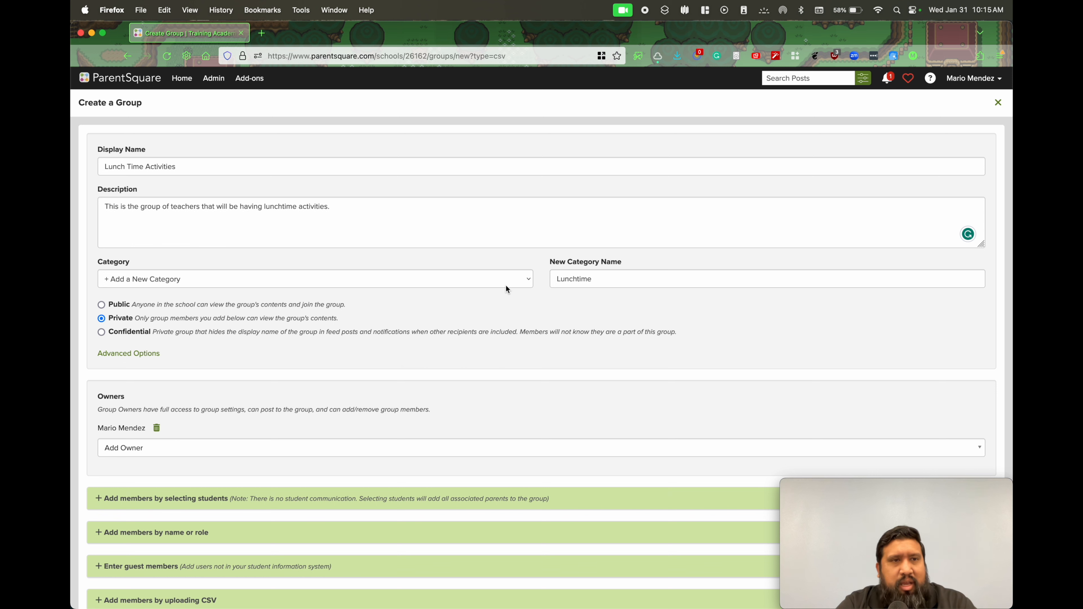
Search the school's users by first name and add the matching teacher as a second group owner
{"action": "scroll", "coordinate": [507, 288], "scroll_direction": "down", "scroll_amount": 1}
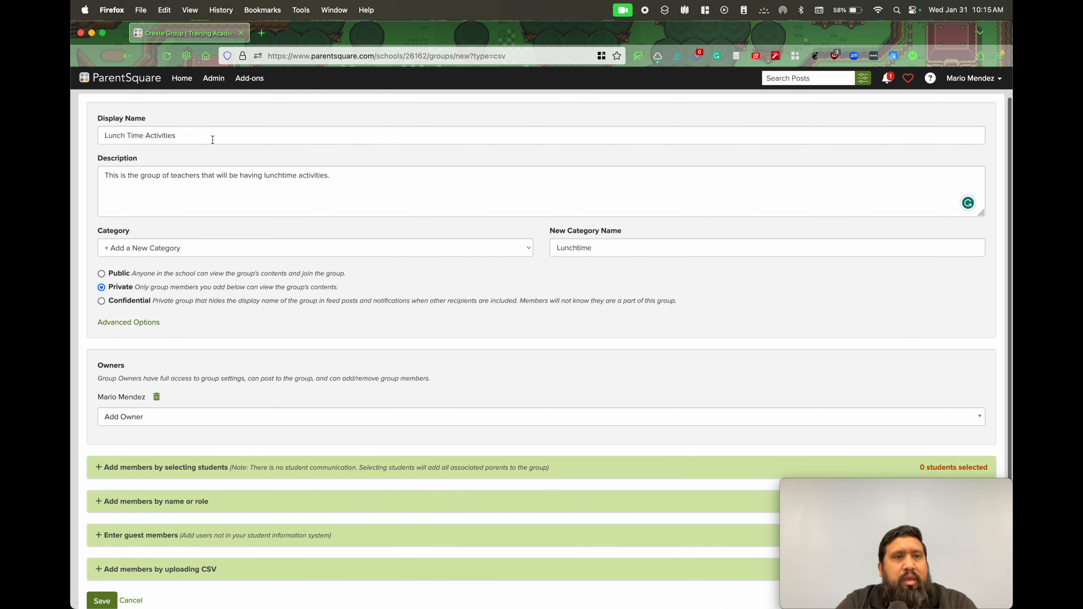
{"action": "scroll", "coordinate": [350, 256], "scroll_direction": "down", "scroll_amount": 1}
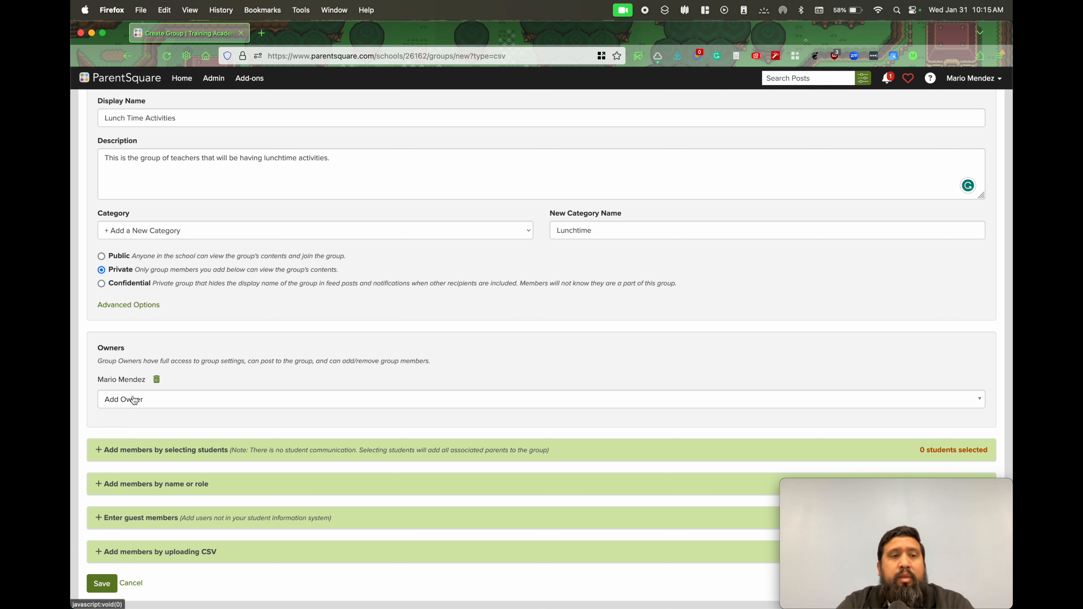
{"action": "left_click", "coordinate": [162, 403]}
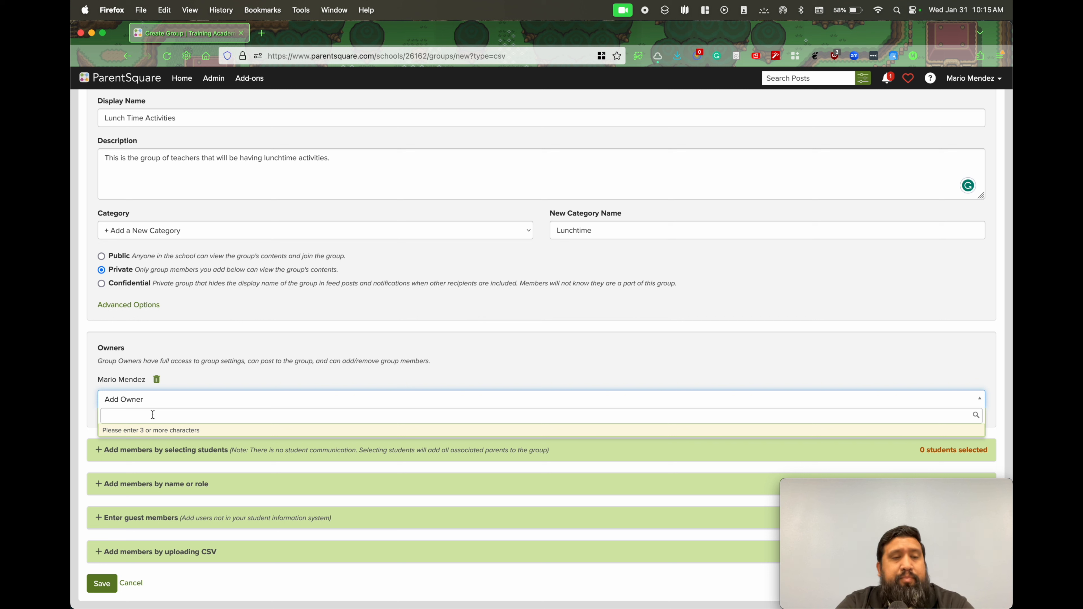
{"action": "type", "text": "stac"}
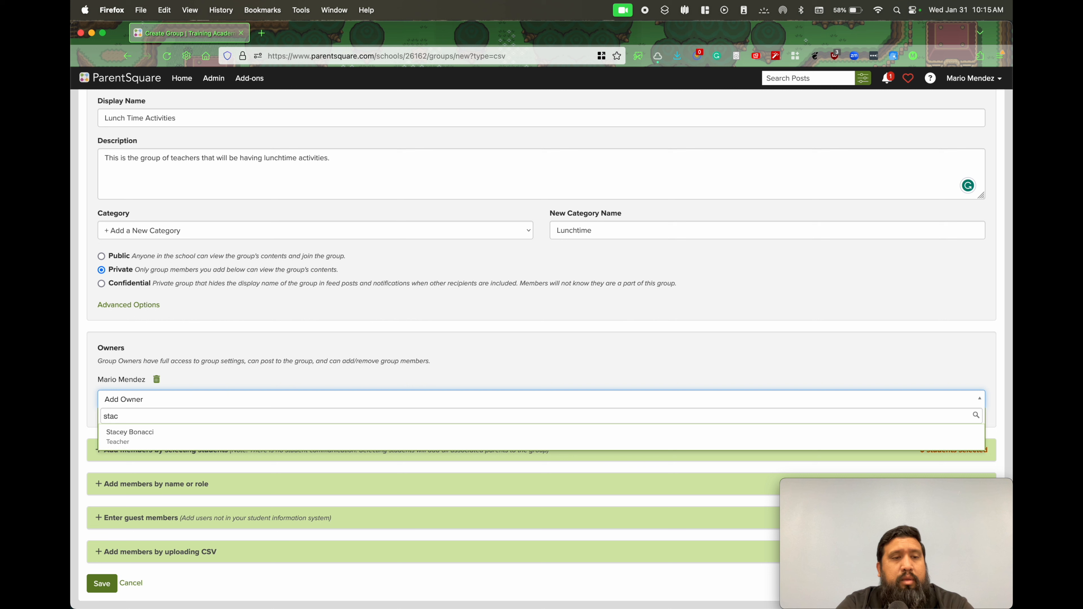
{"action": "left_click", "coordinate": [140, 436]}
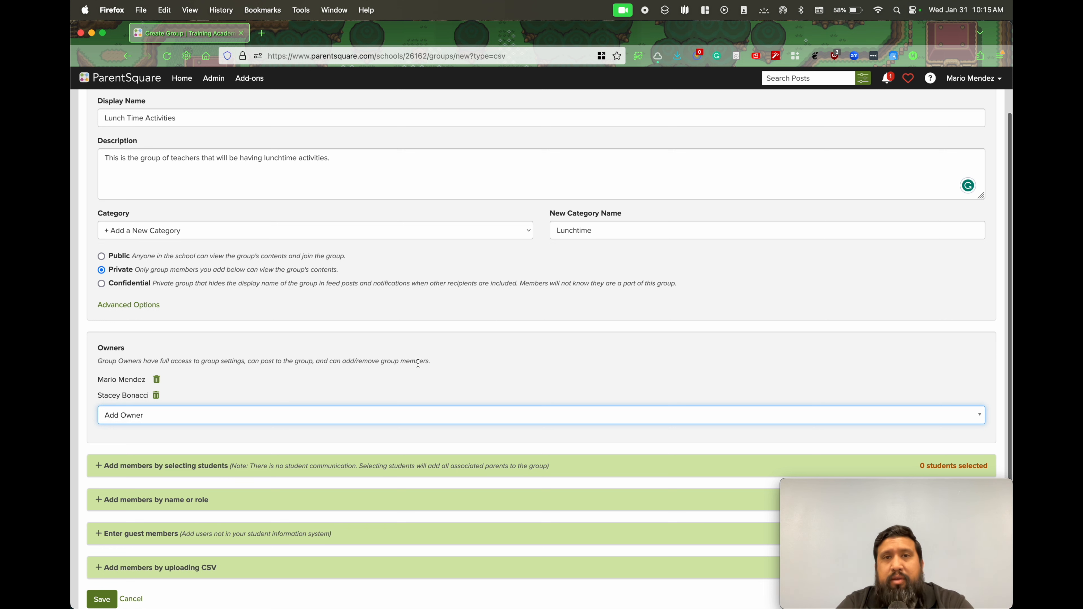
Expand the section for adding members by selecting students and activate its search field
{"action": "scroll", "coordinate": [417, 365], "scroll_direction": "down", "scroll_amount": 1}
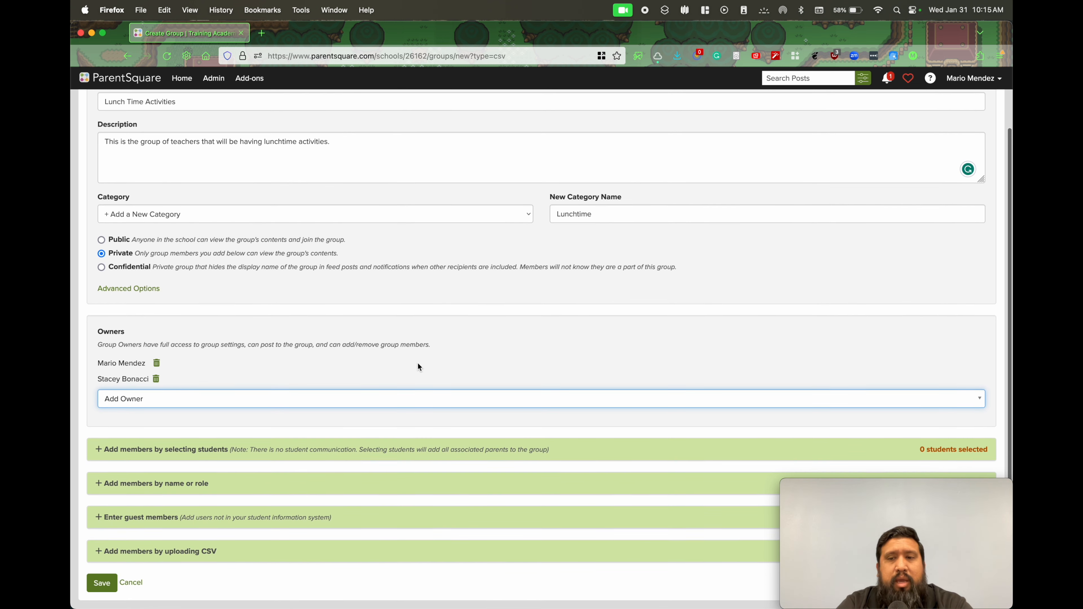
{"action": "mouse_move", "coordinate": [875, 489]}
{"action": "left_click_drag", "start_coordinate": [877, 487], "coordinate": [877, 190]}
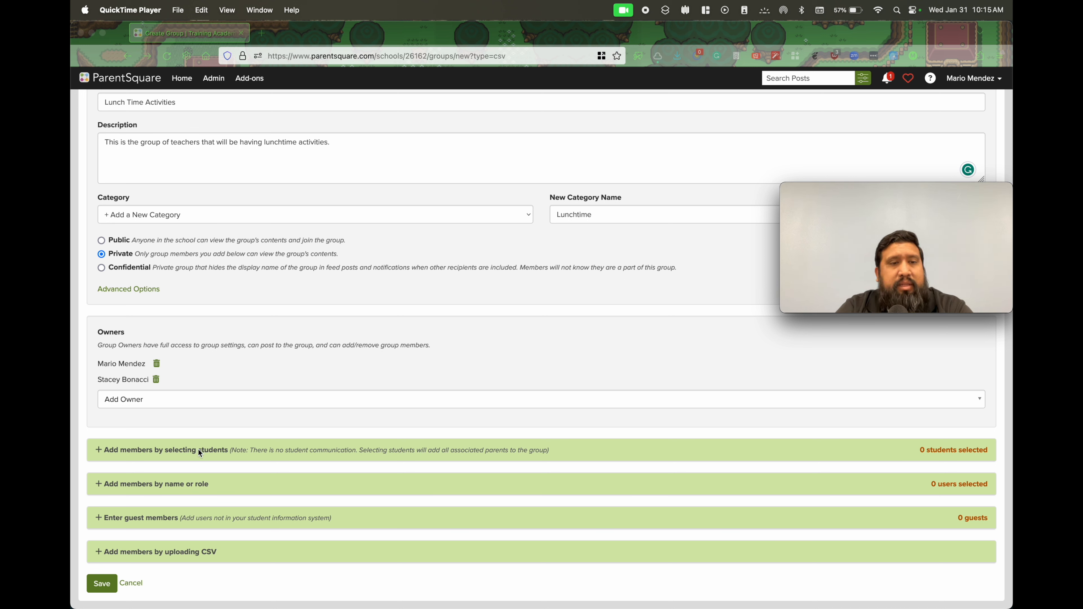
{"action": "left_click", "coordinate": [98, 452]}
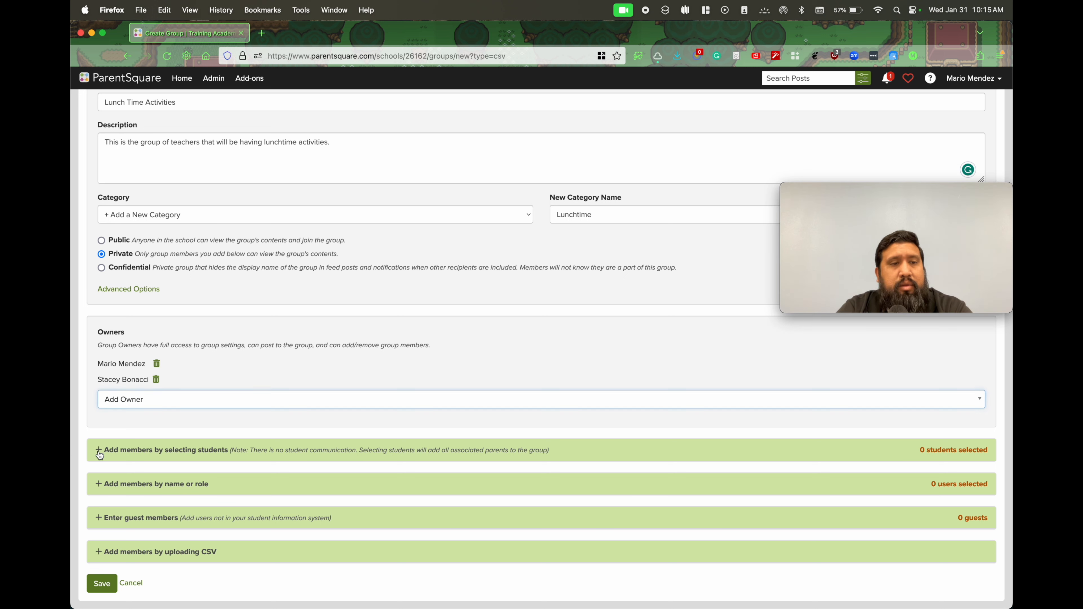
{"action": "left_click", "coordinate": [98, 452]}
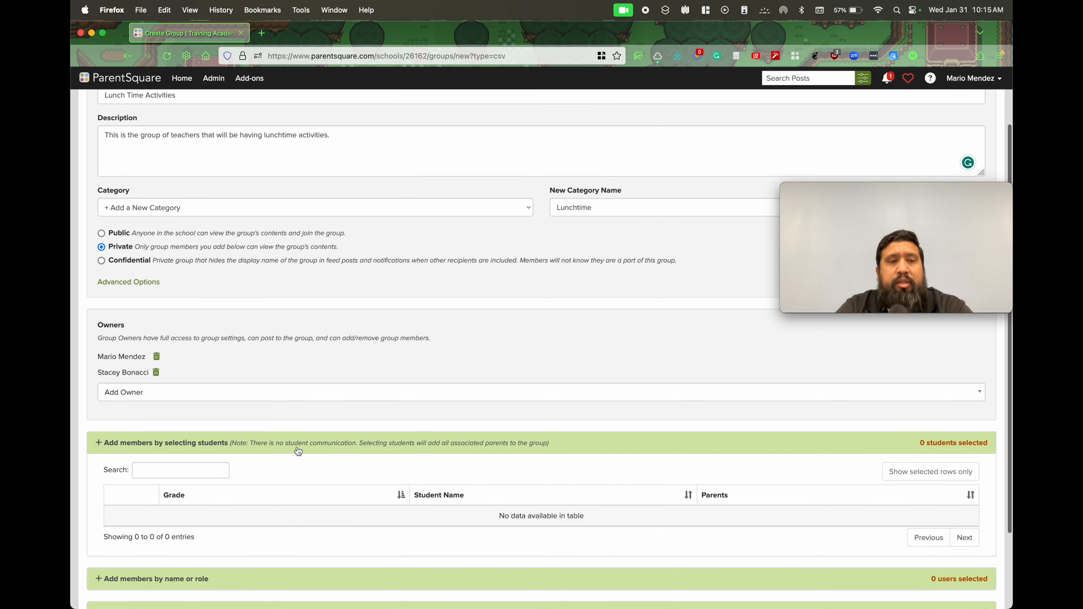
{"action": "scroll", "coordinate": [297, 451], "scroll_direction": "down", "scroll_amount": 3}
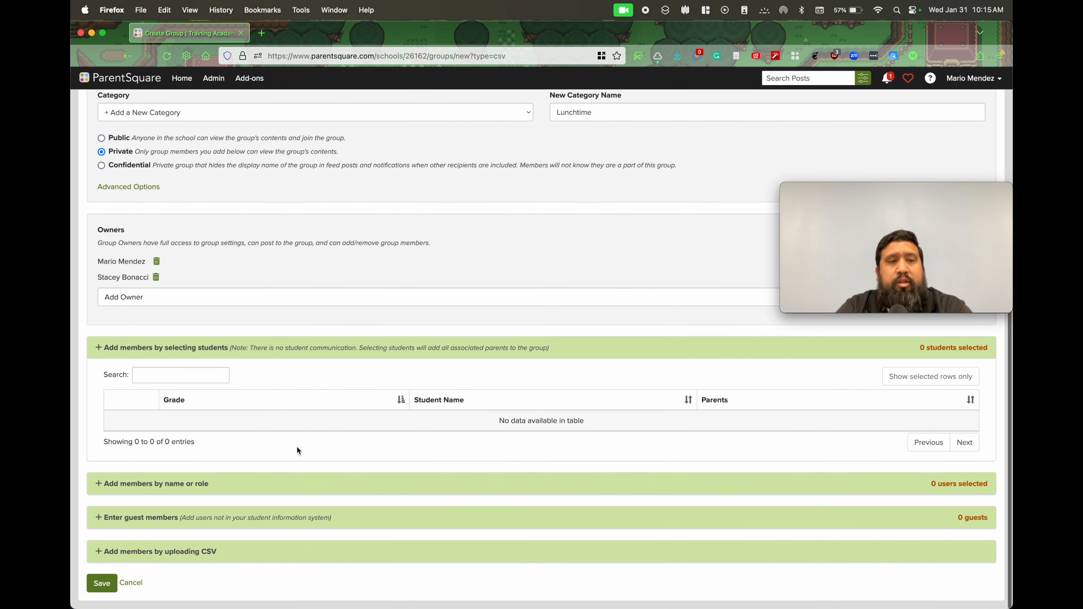
{"action": "left_click", "coordinate": [183, 374]}
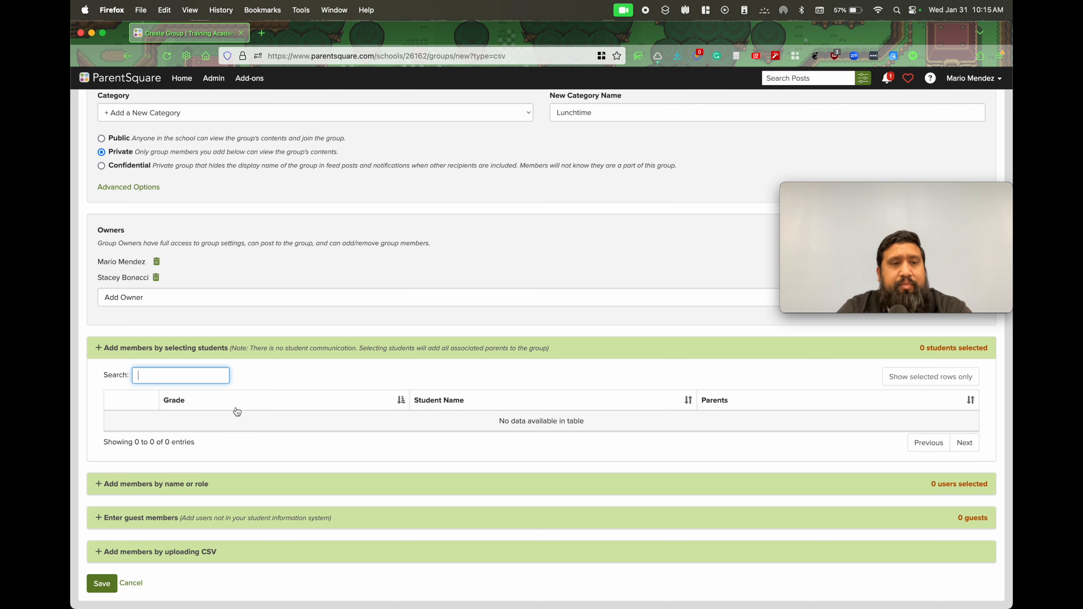
Add three people from the name and role list as members of the group, and review the list's selections
{"action": "left_click", "coordinate": [162, 486]}
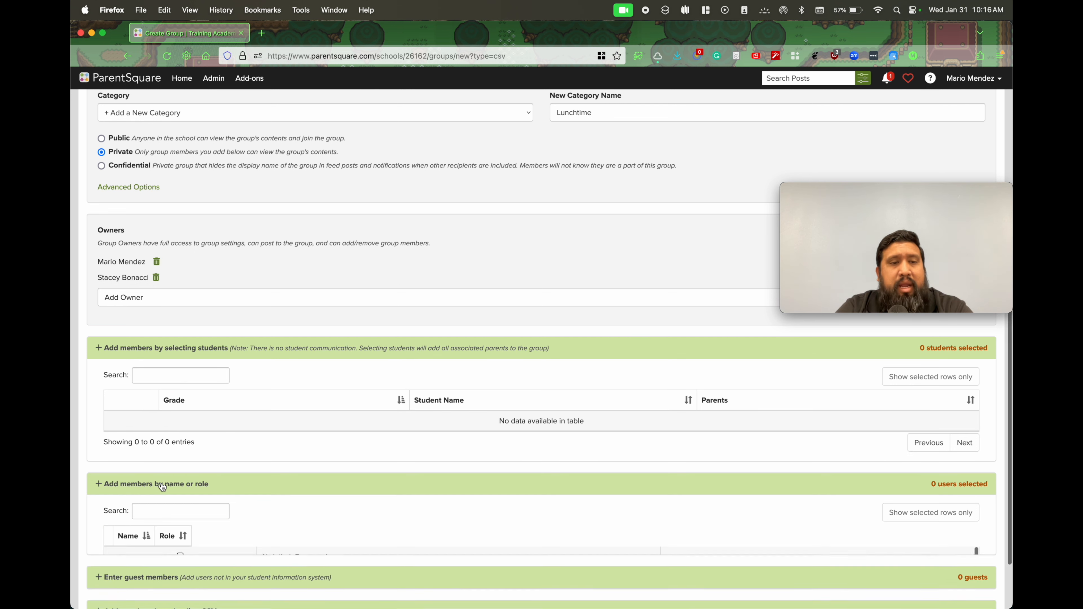
{"action": "scroll", "coordinate": [242, 434], "scroll_direction": "down", "scroll_amount": 5}
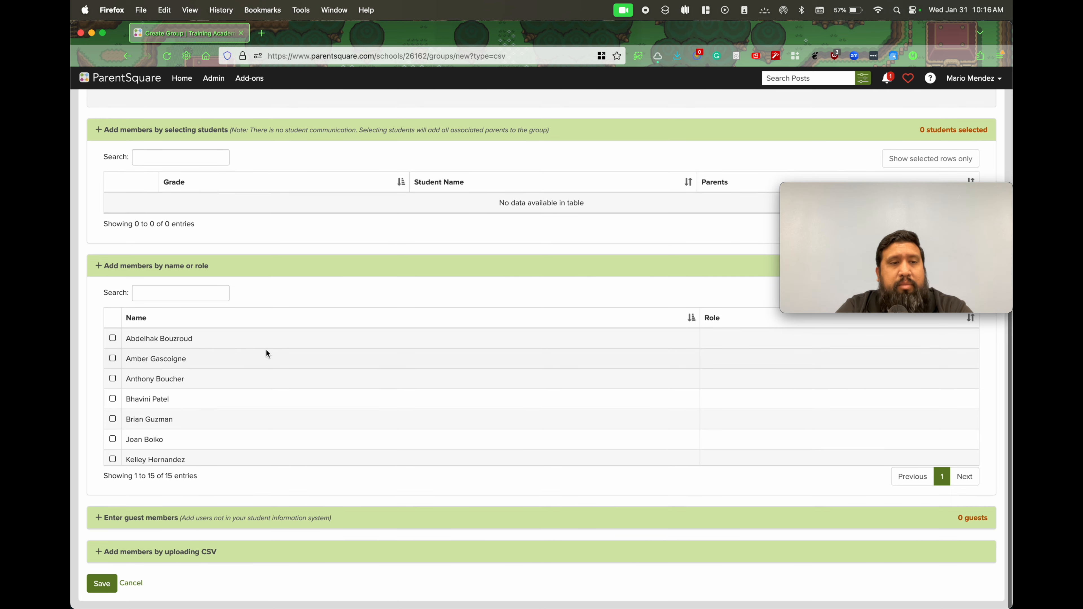
{"action": "scroll", "coordinate": [267, 354], "scroll_direction": "down", "scroll_amount": 3}
{"action": "scroll", "coordinate": [267, 354], "scroll_direction": "up", "scroll_amount": 3}
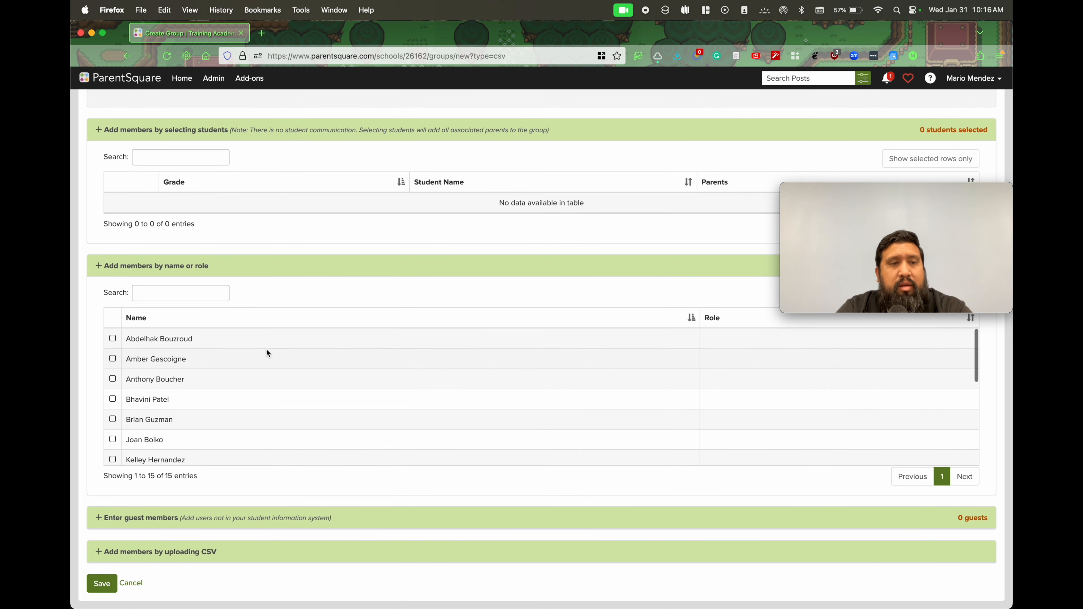
{"action": "left_click", "coordinate": [113, 420]}
{"action": "scroll", "coordinate": [250, 416], "scroll_direction": "down", "scroll_amount": 2}
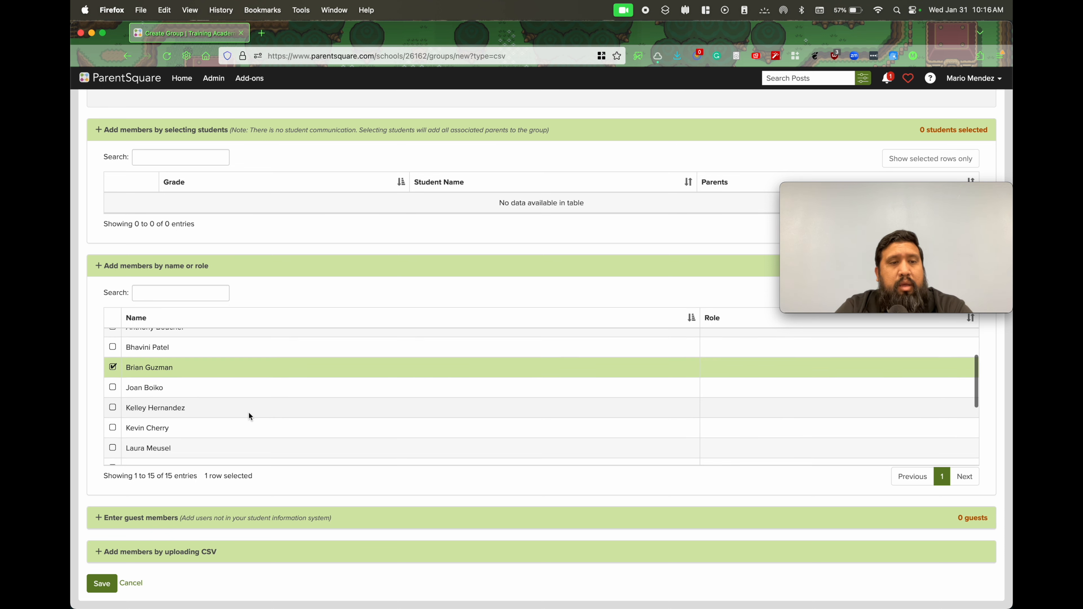
{"action": "left_click", "coordinate": [114, 407]}
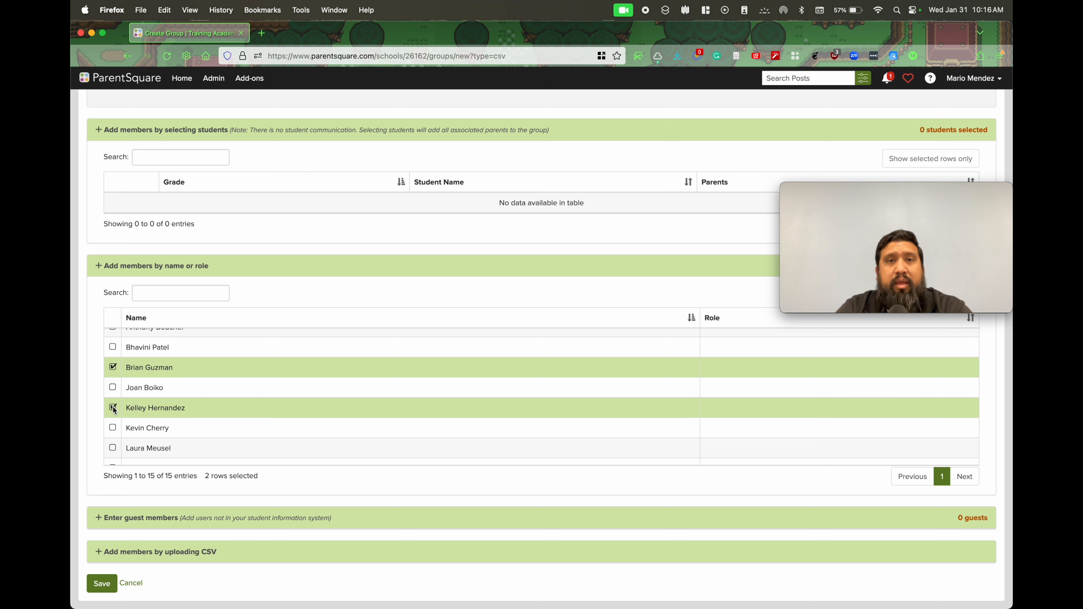
{"action": "scroll", "coordinate": [241, 396], "scroll_direction": "down", "scroll_amount": 3}
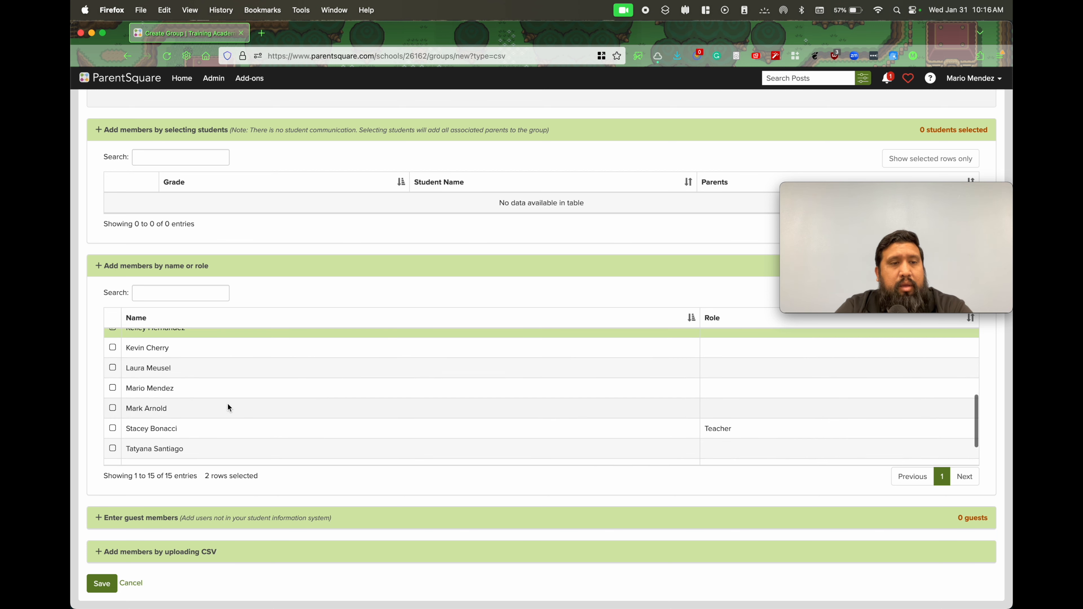
{"action": "scroll", "coordinate": [211, 418], "scroll_direction": "down", "scroll_amount": 2}
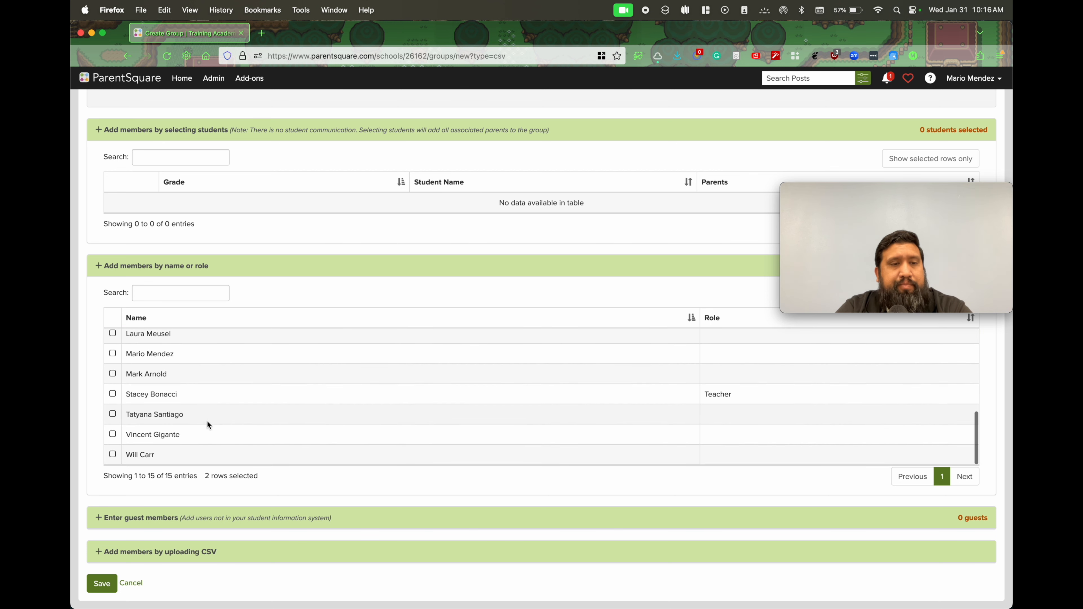
{"action": "left_click", "coordinate": [113, 435]}
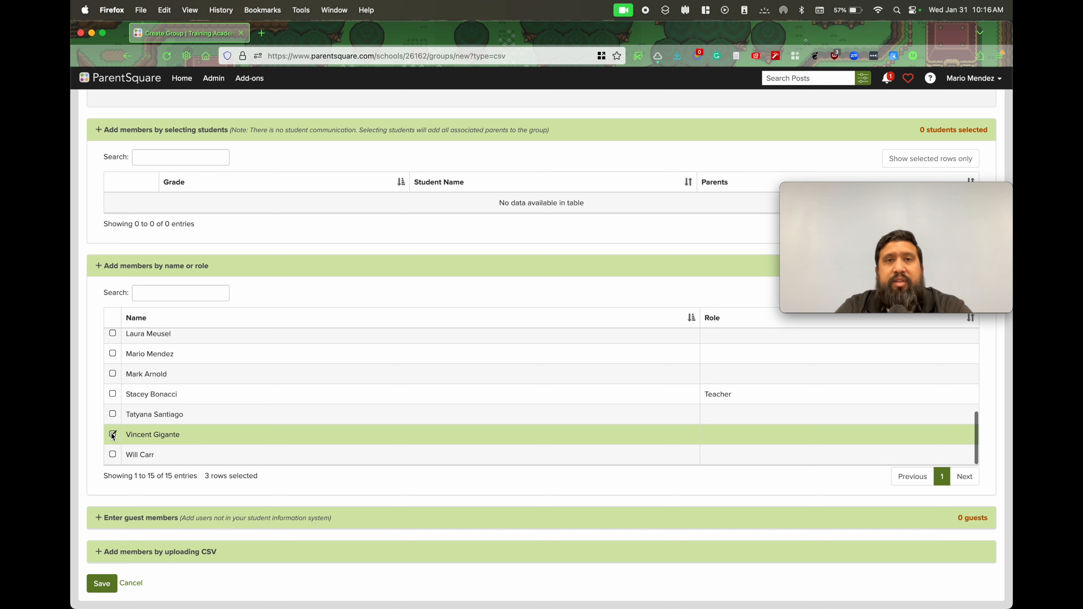
{"action": "scroll", "coordinate": [319, 411], "scroll_direction": "up", "scroll_amount": 5}
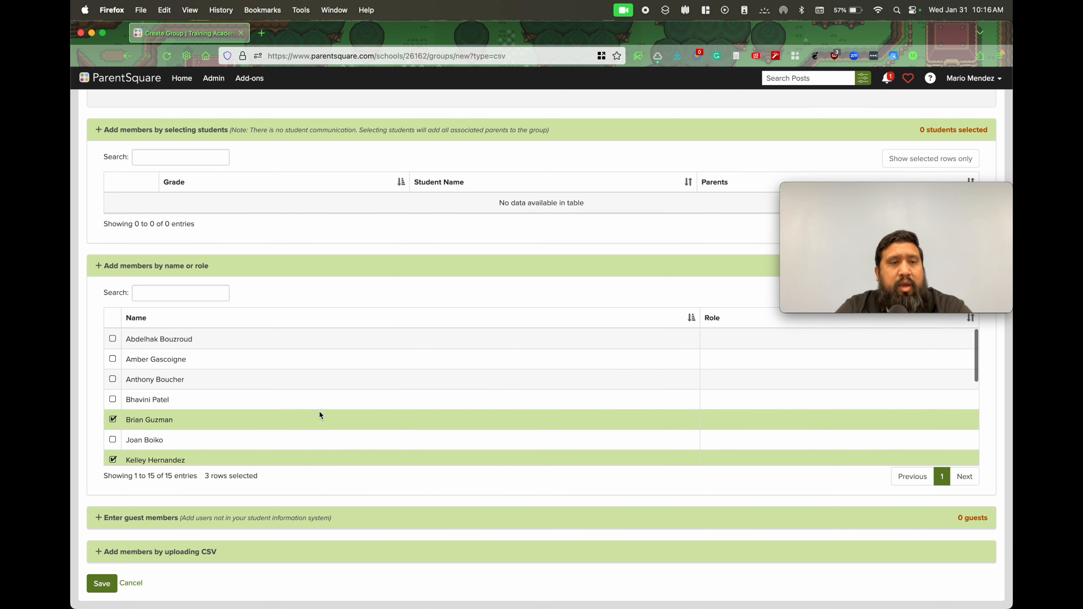
{"action": "scroll", "coordinate": [319, 411], "scroll_direction": "down", "scroll_amount": 2}
{"action": "scroll", "coordinate": [321, 415], "scroll_direction": "down", "scroll_amount": 3}
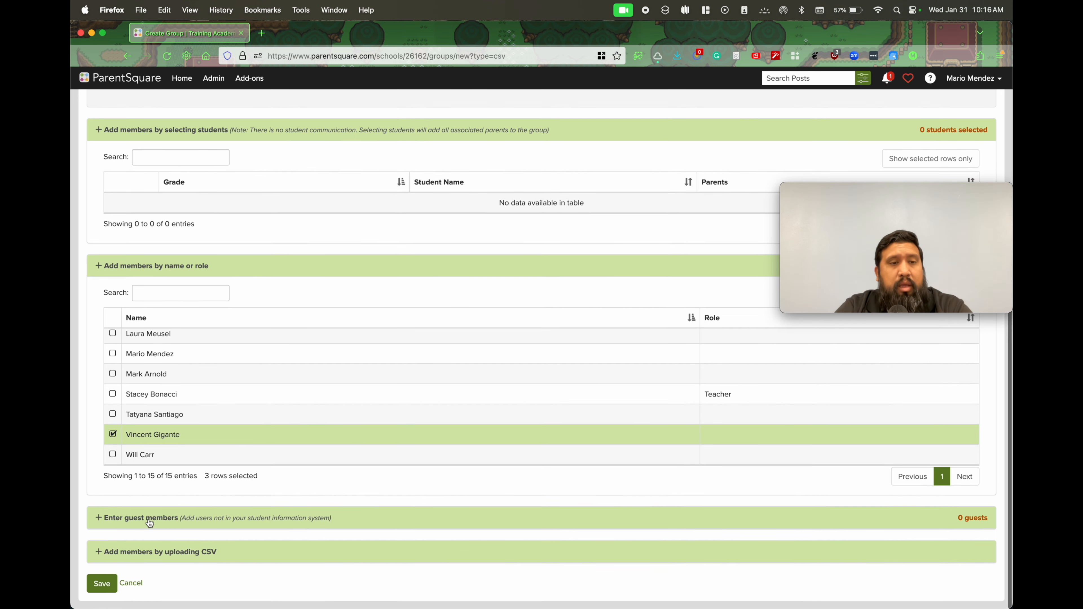
Enter a guest member's first name, last name and e-mail, and add a second blank guest row
{"action": "left_click", "coordinate": [149, 520]}
{"action": "scroll", "coordinate": [362, 448], "scroll_direction": "down", "scroll_amount": 2}
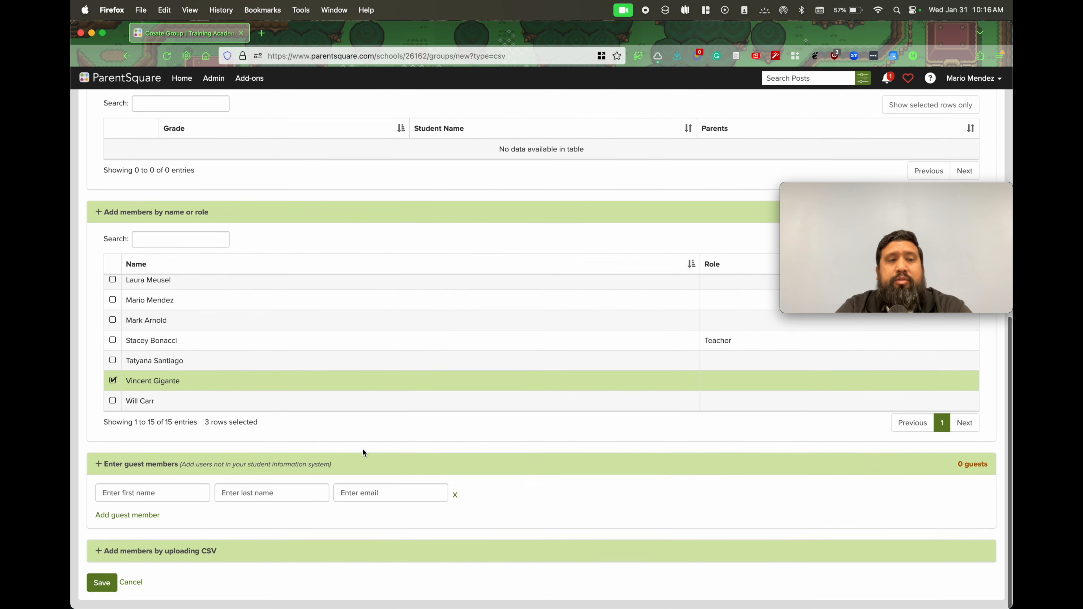
{"action": "left_click", "coordinate": [172, 494]}
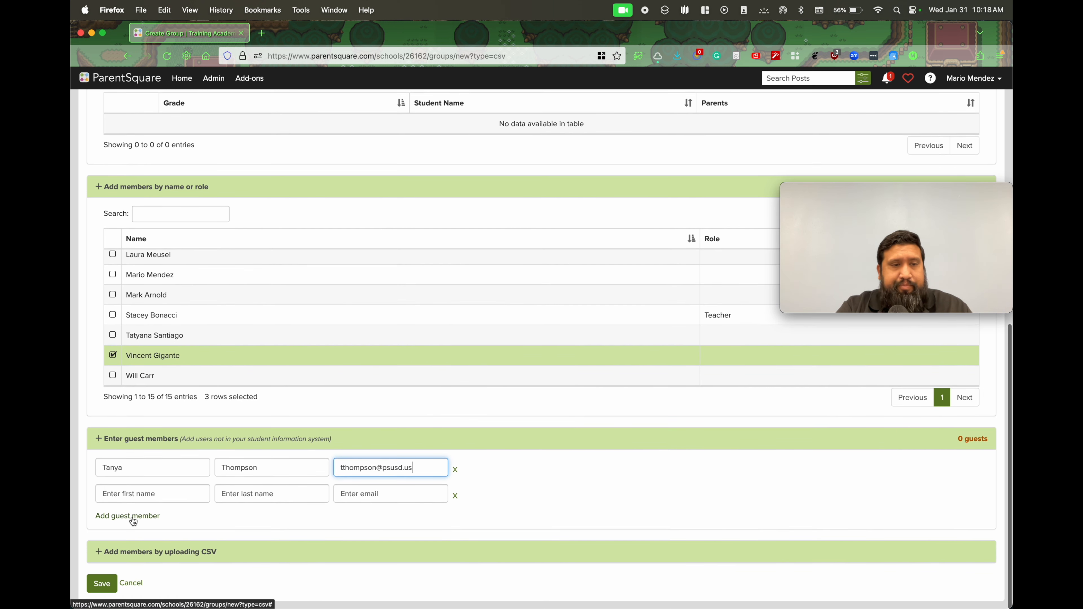
Show the CSV upload options for adding members, and save the new group
{"action": "left_click", "coordinate": [134, 552]}
{"action": "scroll", "coordinate": [553, 481], "scroll_direction": "down", "scroll_amount": 3}
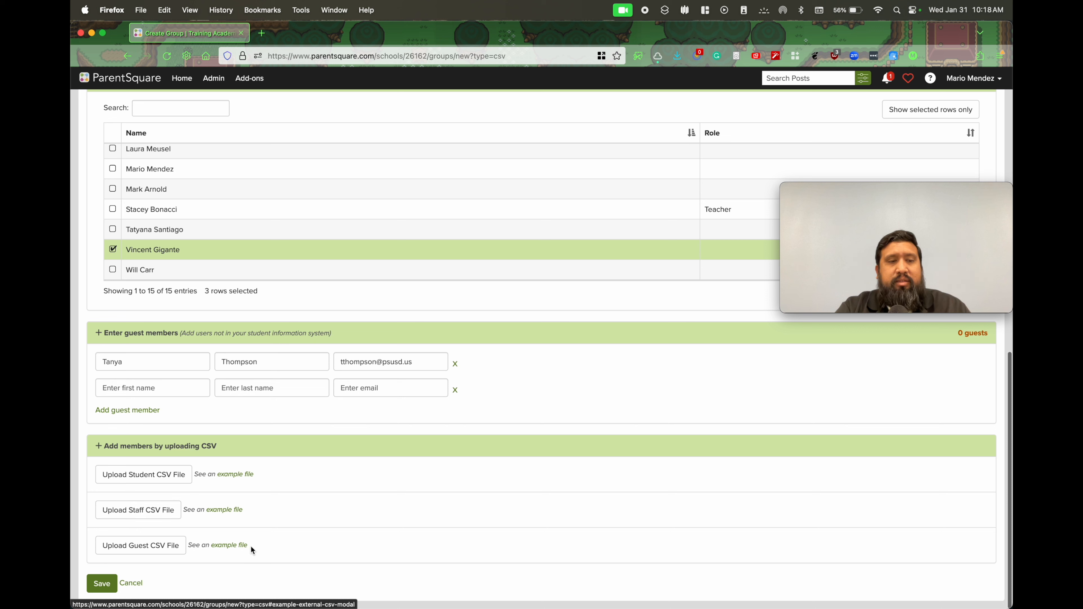
{"action": "left_click", "coordinate": [102, 584]}
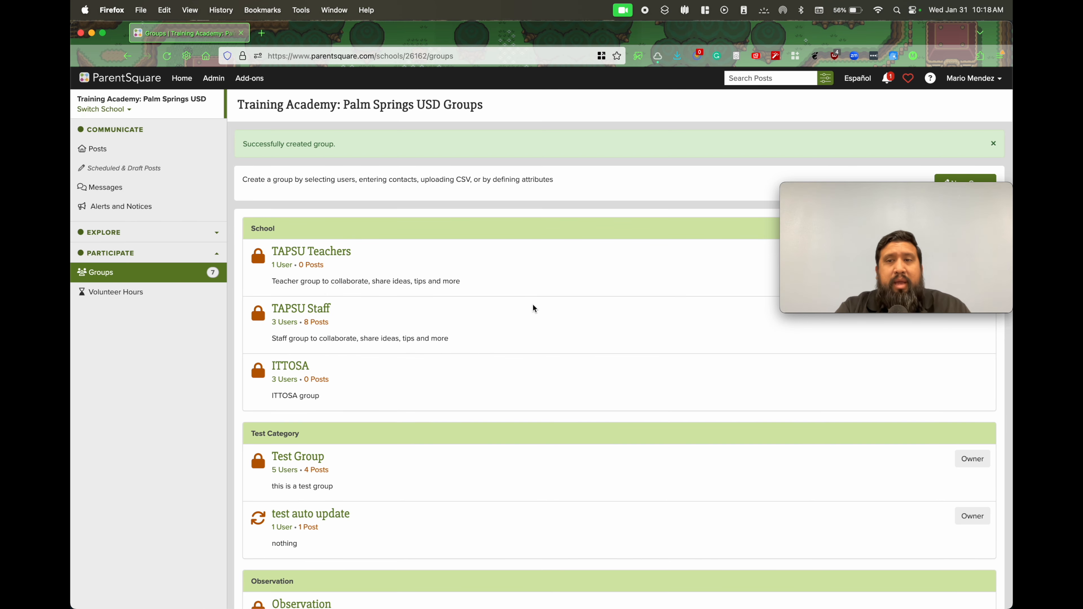
Find Lunch Time Activities under the Lunchtime category in the group list and open it
{"action": "scroll", "coordinate": [411, 352], "scroll_direction": "down", "scroll_amount": 3}
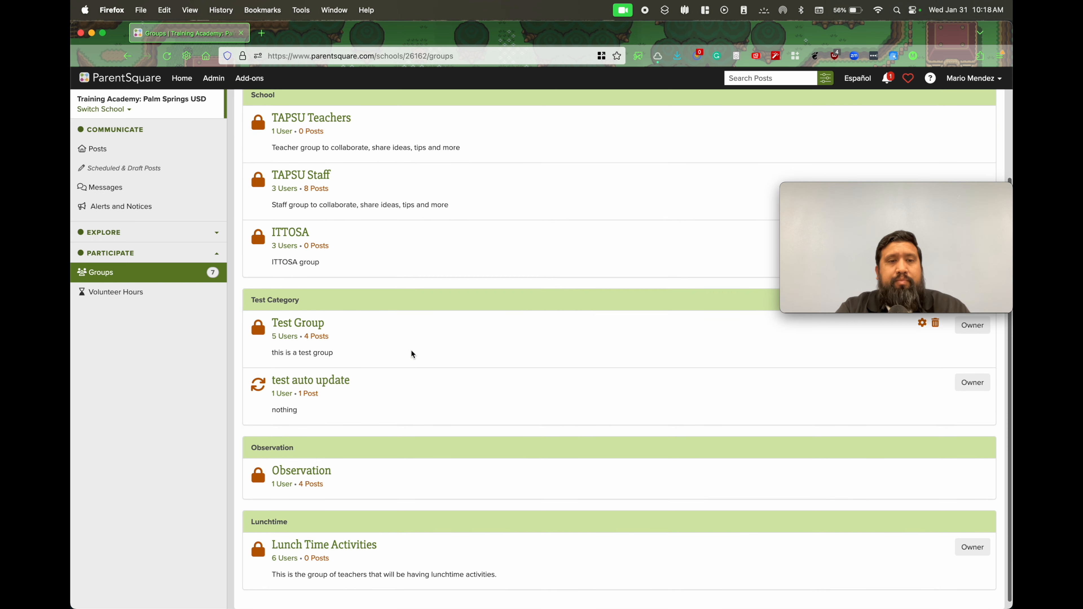
{"action": "scroll", "coordinate": [342, 347], "scroll_direction": "down", "scroll_amount": 1}
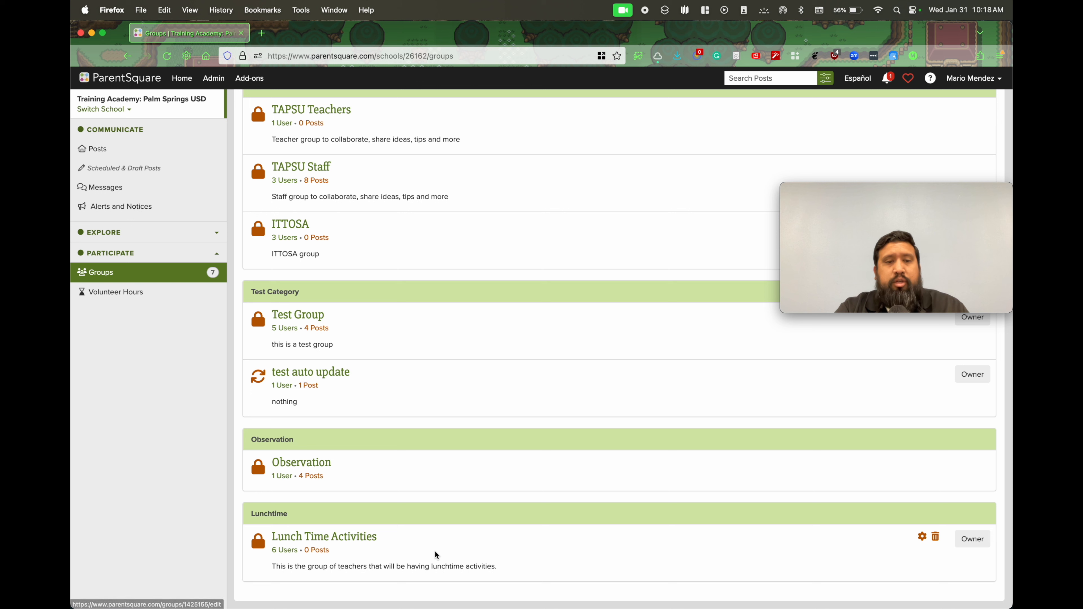
{"action": "left_click", "coordinate": [316, 538]}
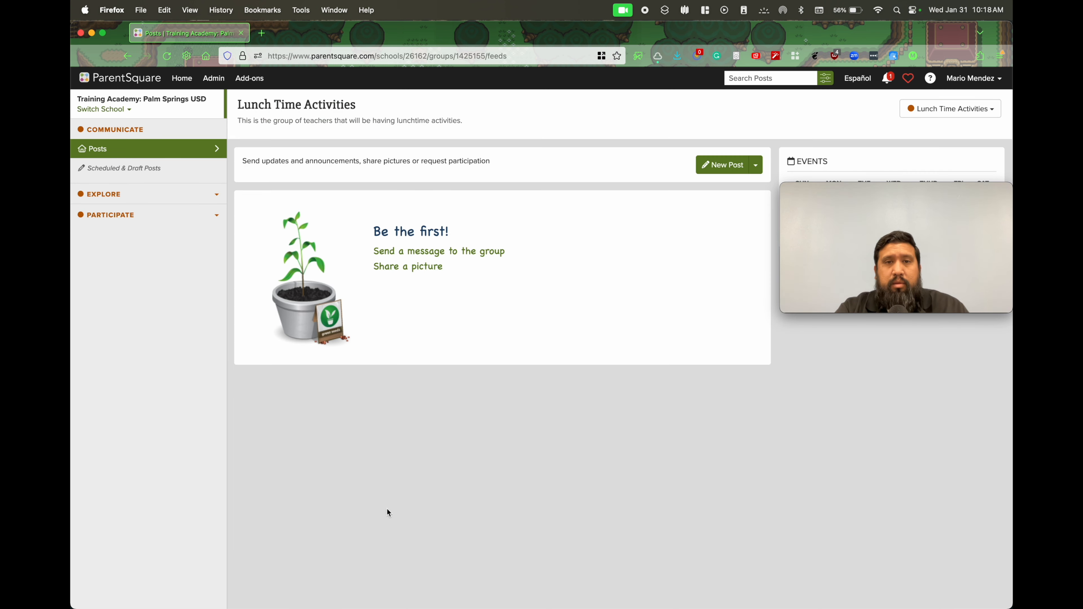
{"action": "mouse_move", "coordinate": [898, 218]}
{"action": "left_click_drag", "start_coordinate": [930, 194], "coordinate": [223, 487]}
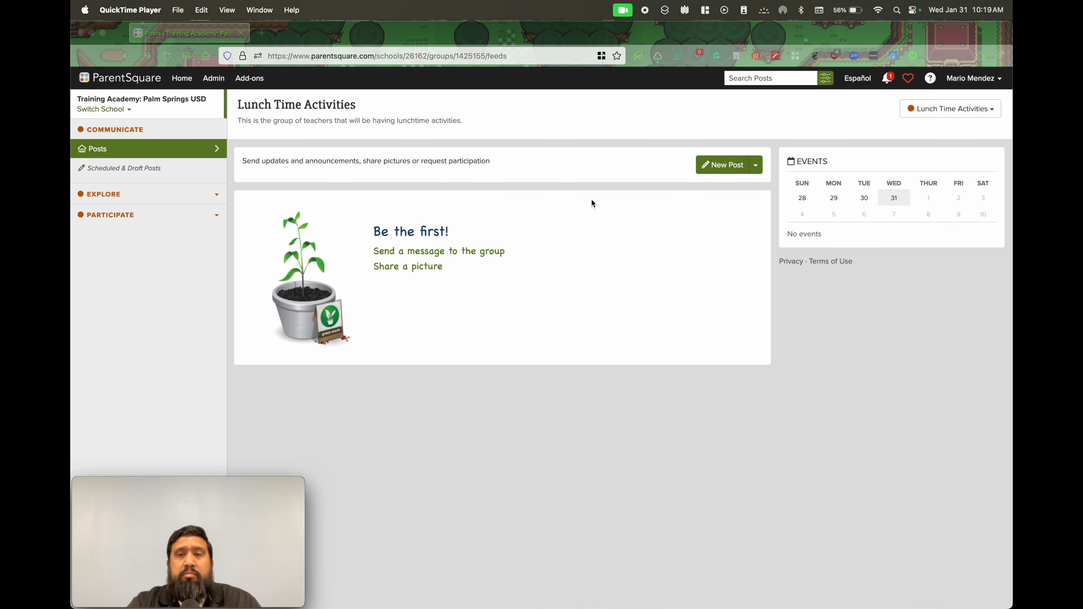
{"action": "left_click", "coordinate": [168, 303]}
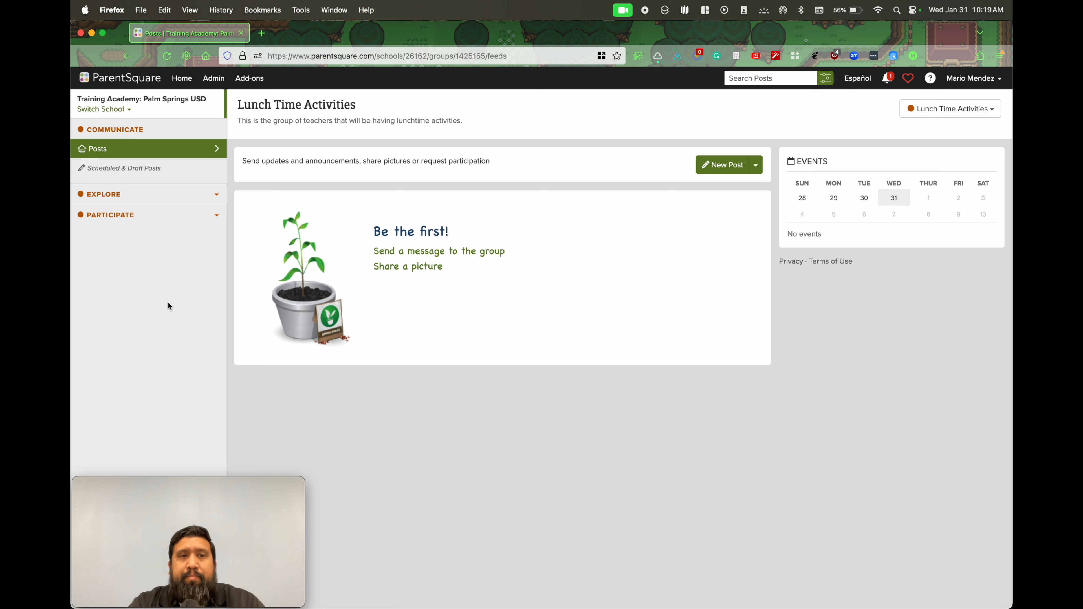
Expand the group's Explore section, return to the school's home feed, and expand the Explore section there
{"action": "left_click", "coordinate": [124, 194]}
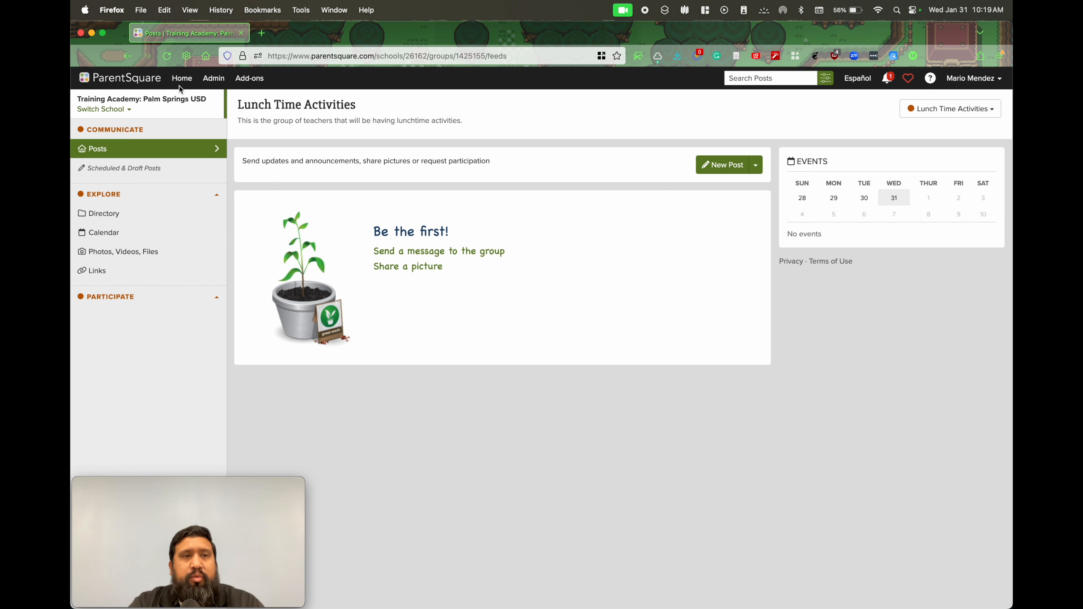
{"action": "left_click", "coordinate": [182, 79]}
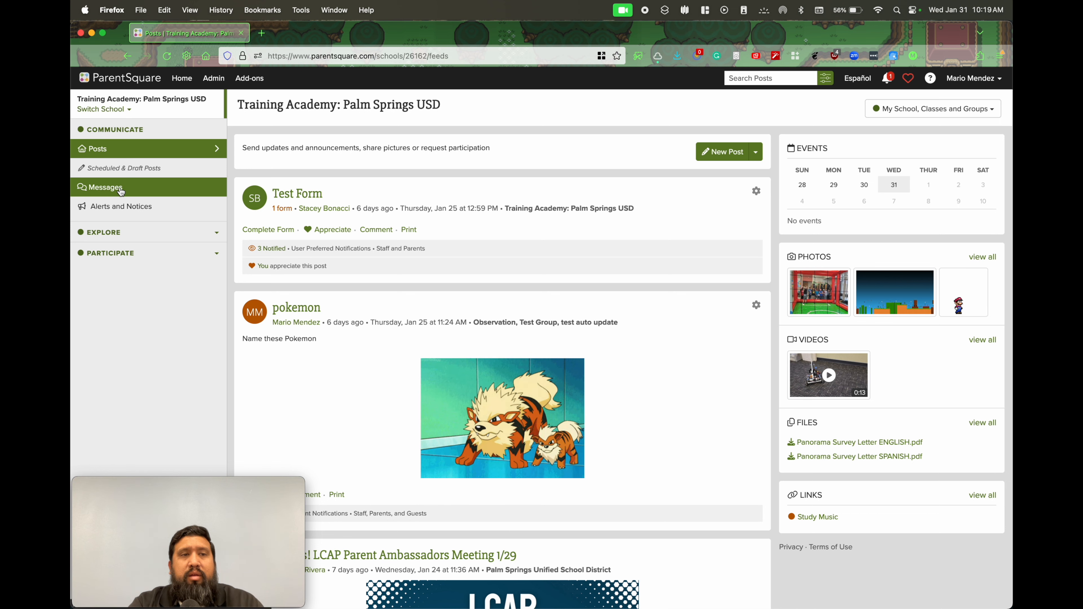
{"action": "left_click", "coordinate": [149, 232]}
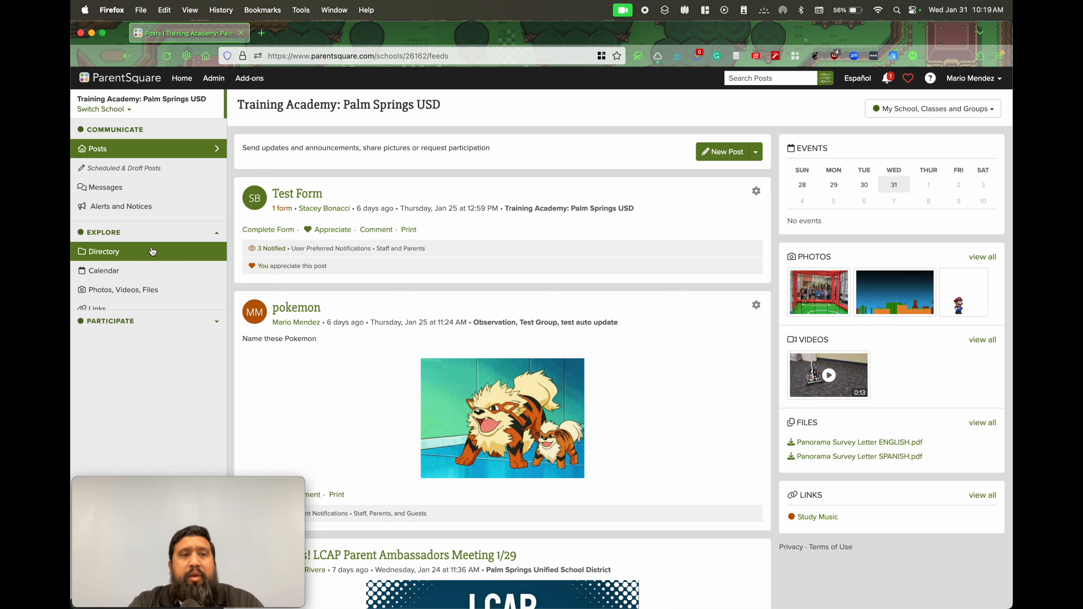
Open the Lunch Time Activities group from the Lunchtime category in the school's group list
{"action": "left_click", "coordinate": [201, 321]}
{"action": "left_click", "coordinate": [212, 355]}
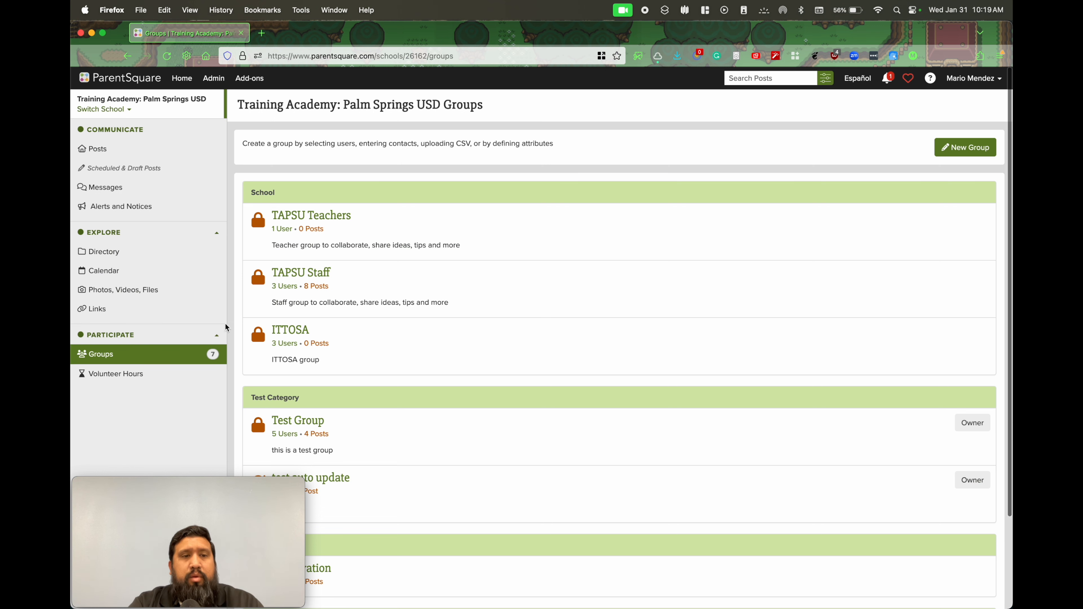
{"action": "scroll", "coordinate": [384, 324], "scroll_direction": "down", "scroll_amount": 3}
{"action": "left_click", "coordinate": [347, 538]}
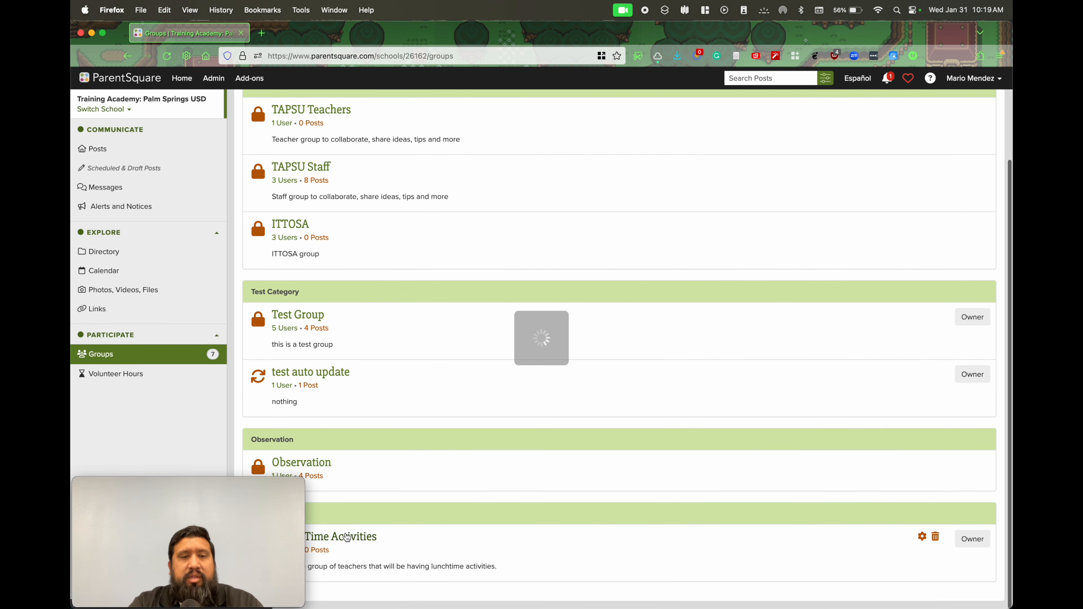
{"action": "left_click", "coordinate": [114, 190]}
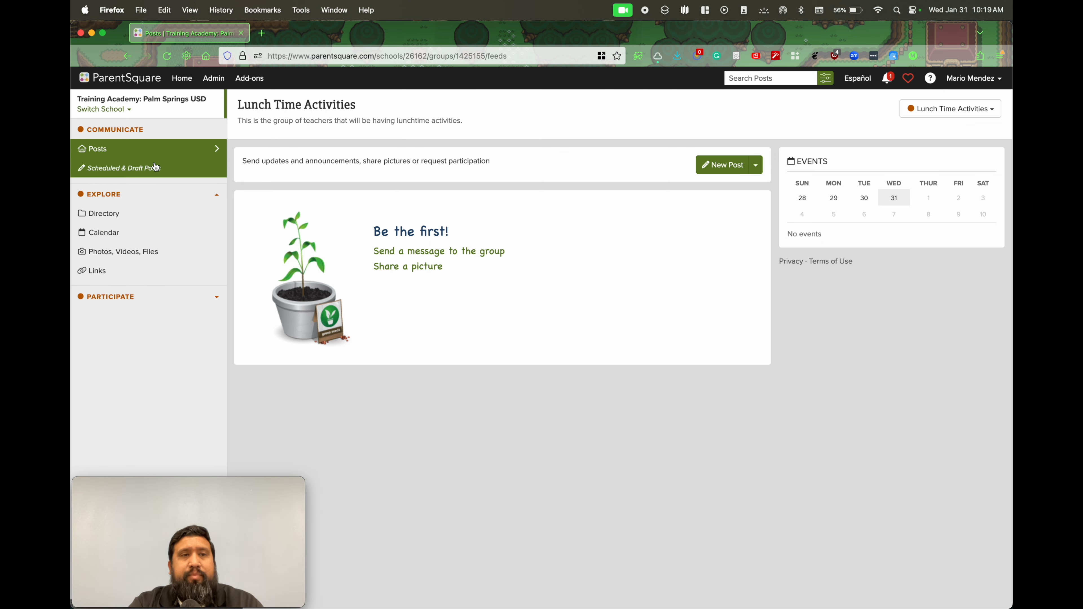
Start a new post to Lunch Time Activities and set its audience to Staff and Guests, excluding Parents
{"action": "left_click", "coordinate": [727, 171]}
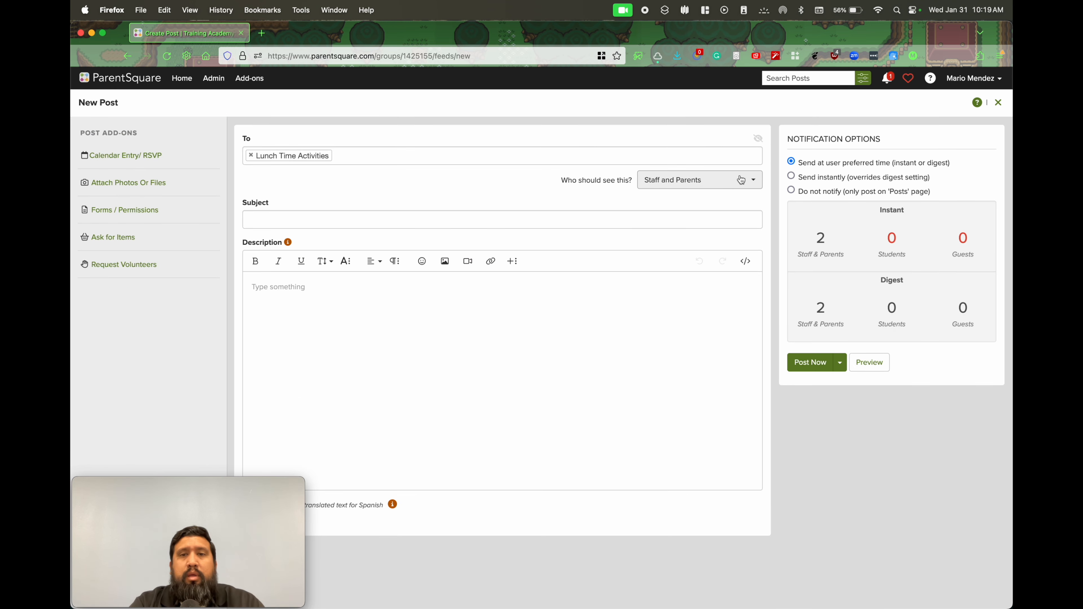
{"action": "left_click", "coordinate": [717, 186]}
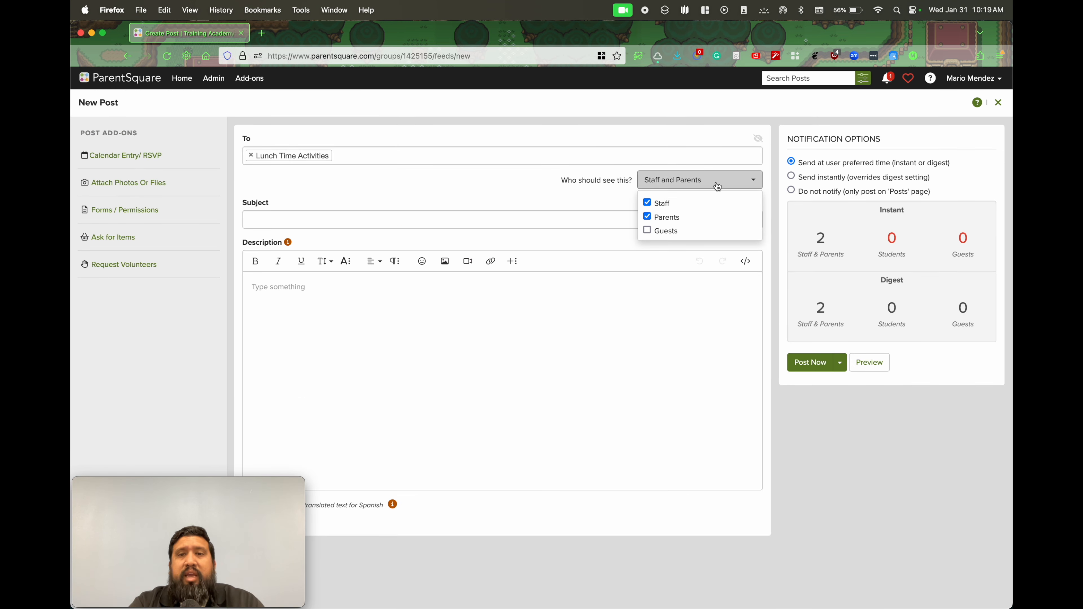
{"action": "left_click", "coordinate": [648, 217]}
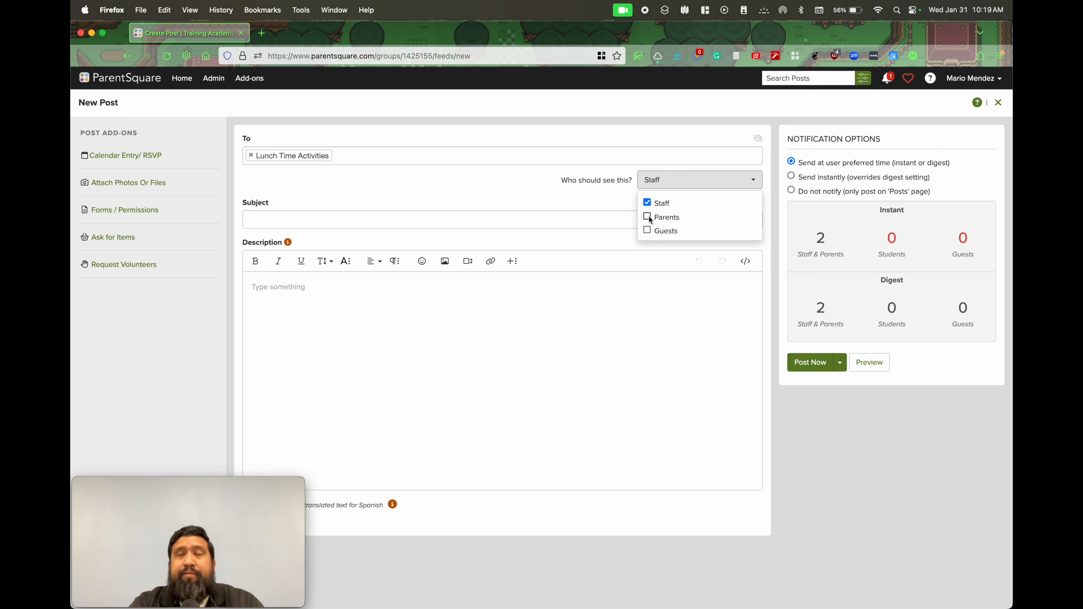
{"action": "left_click", "coordinate": [646, 230]}
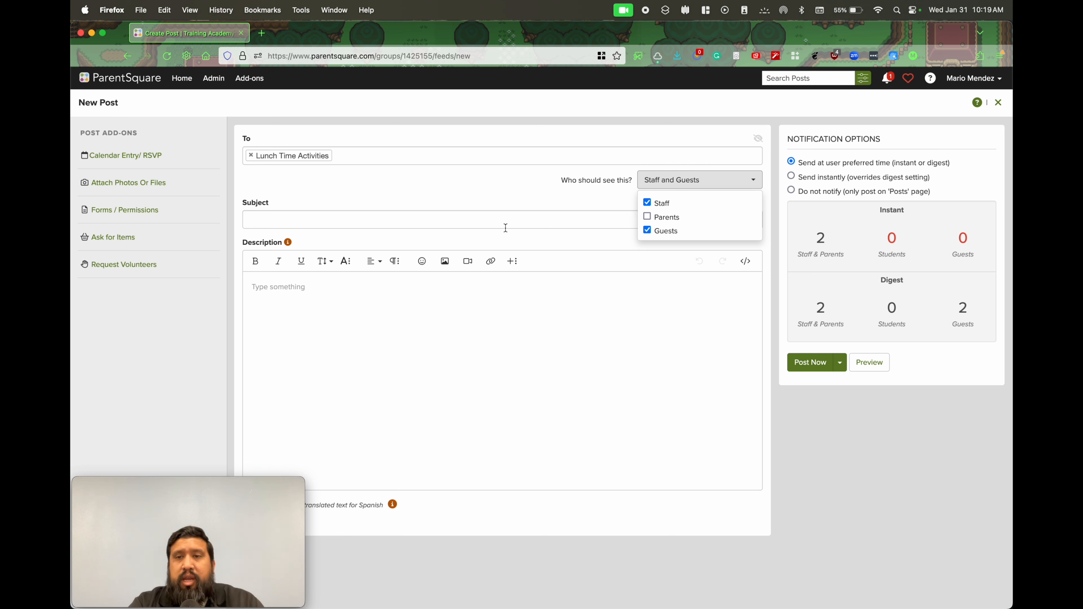
Enter the subject "Basketball at lunch today" and begin the description with the greeting "Hello everyone,"
{"action": "left_click", "coordinate": [421, 220]}
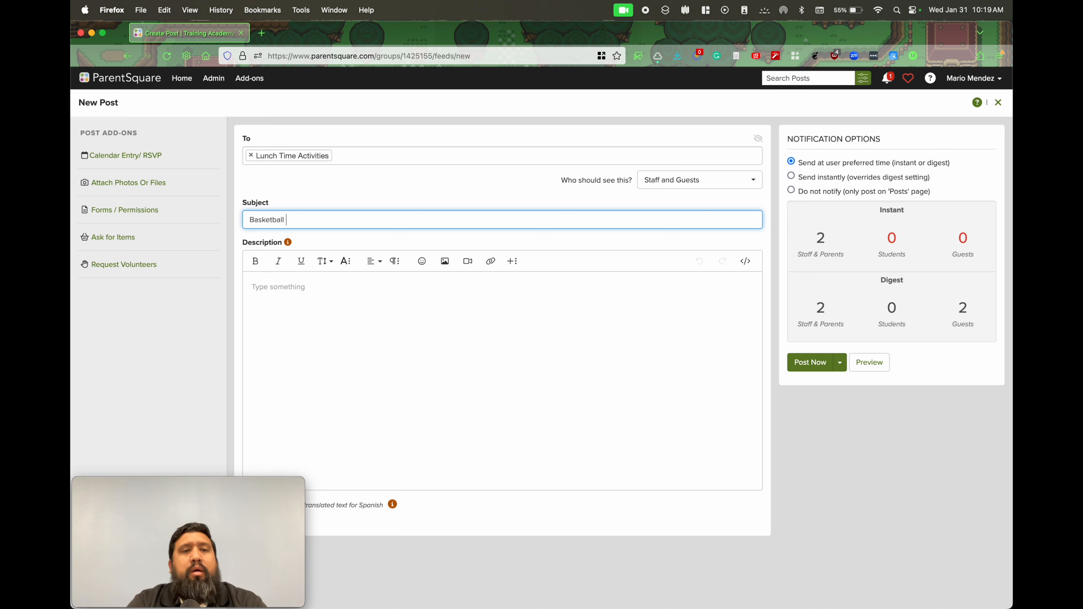
{"action": "type", "text": "Basketball at lunch today"}
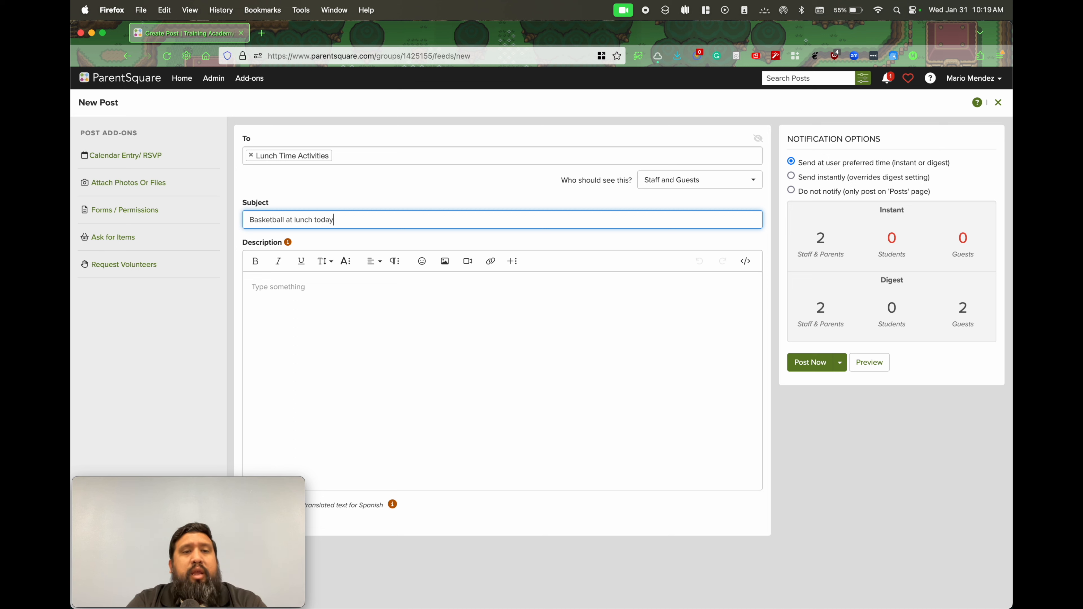
{"action": "key", "text": "Tab"}
{"action": "type", "text": "Hell"}
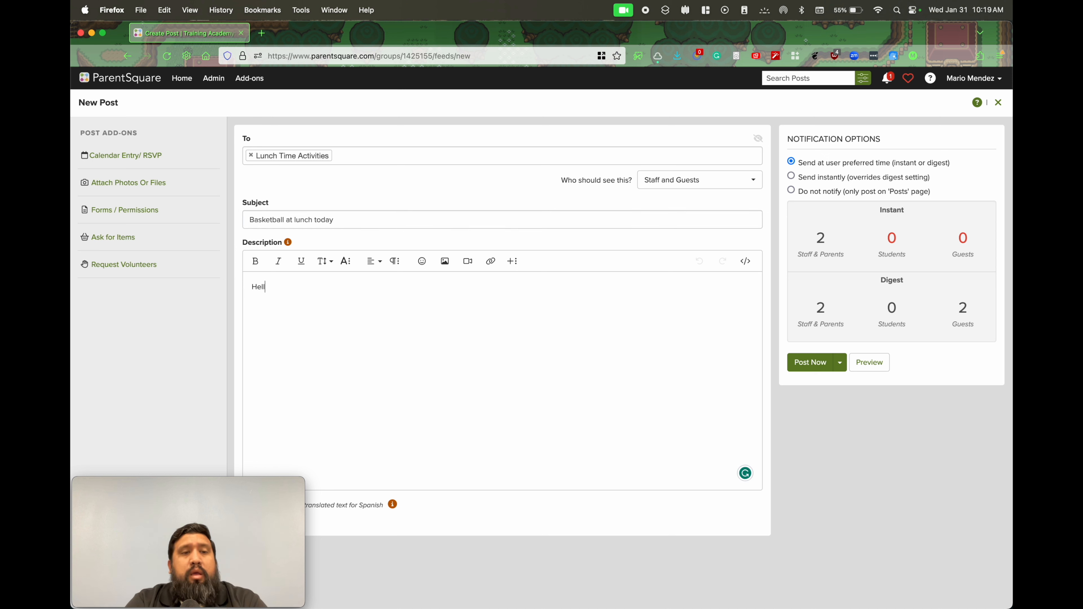
{"action": "type", "text": "o everyone,"}
{"action": "key", "text": "Return"}
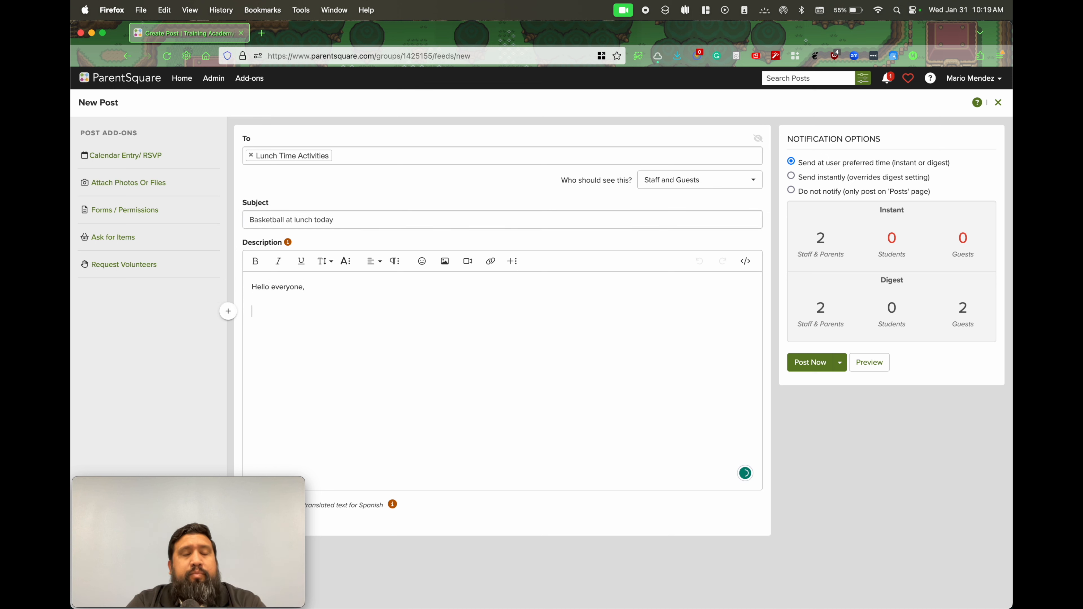
Below the greeting, write "We will be creating teams for the middle school lunchtime basketball league.", correcting "lunch time" to "lunchtime"
{"action": "type", "text": "we"}
{"action": "key", "text": "BackSpace"}
{"action": "key", "text": "BackSpace"}
{"action": "type", "text": "We"}
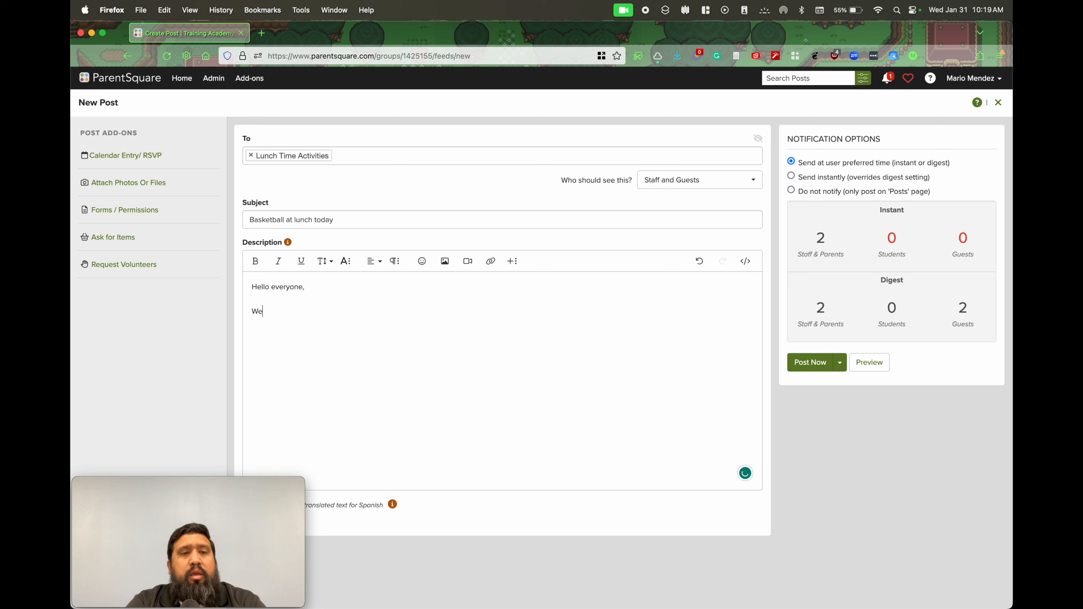
{"action": "type", "text": " will be creatin"}
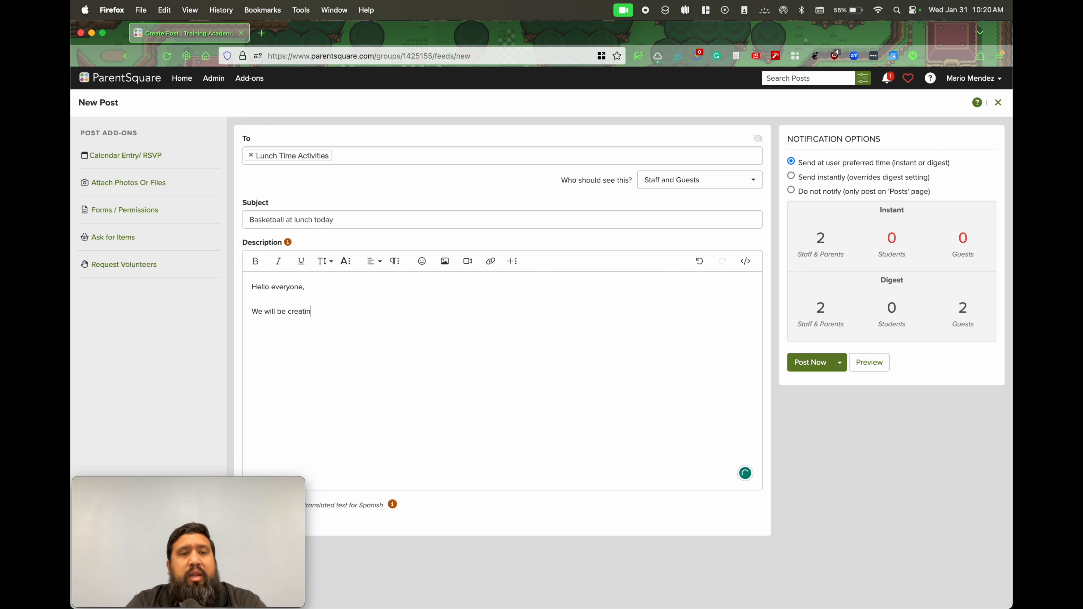
{"action": "type", "text": "g teams for the"}
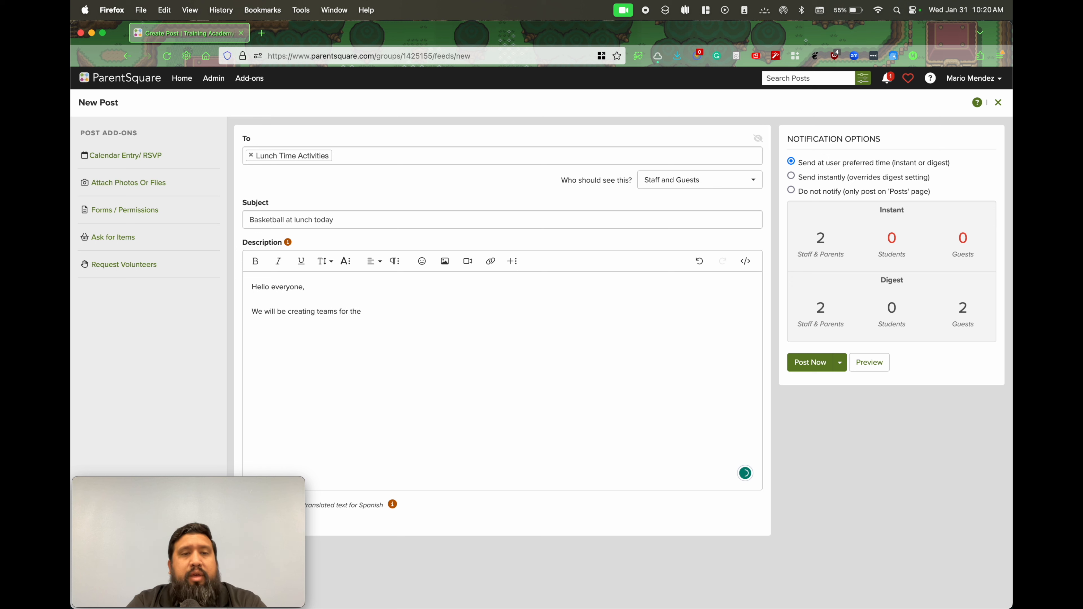
{"action": "type", "text": " middle school lun"}
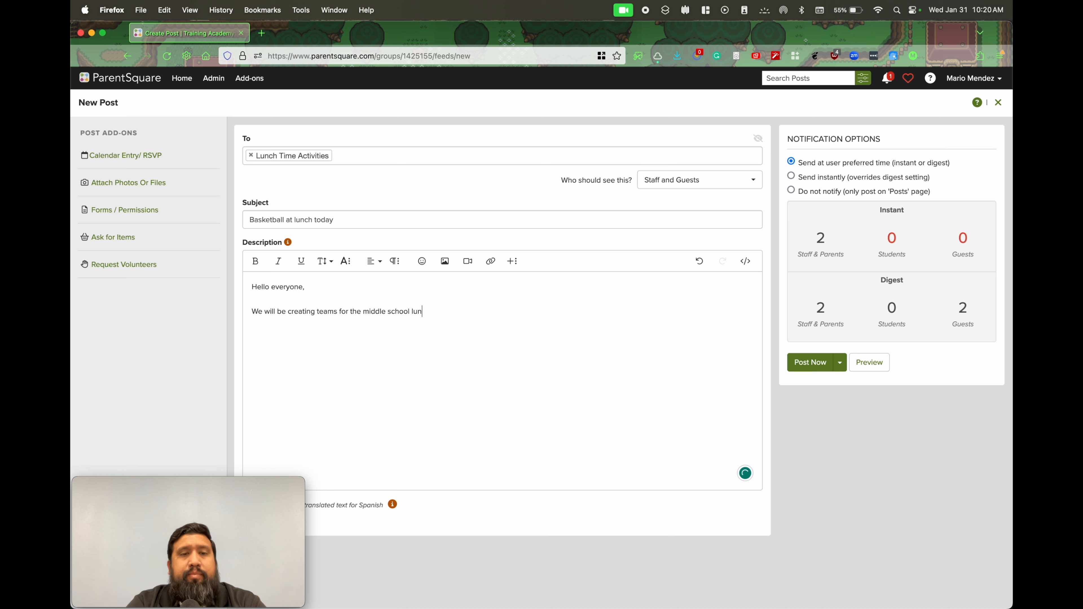
{"action": "type", "text": "ch time baske"}
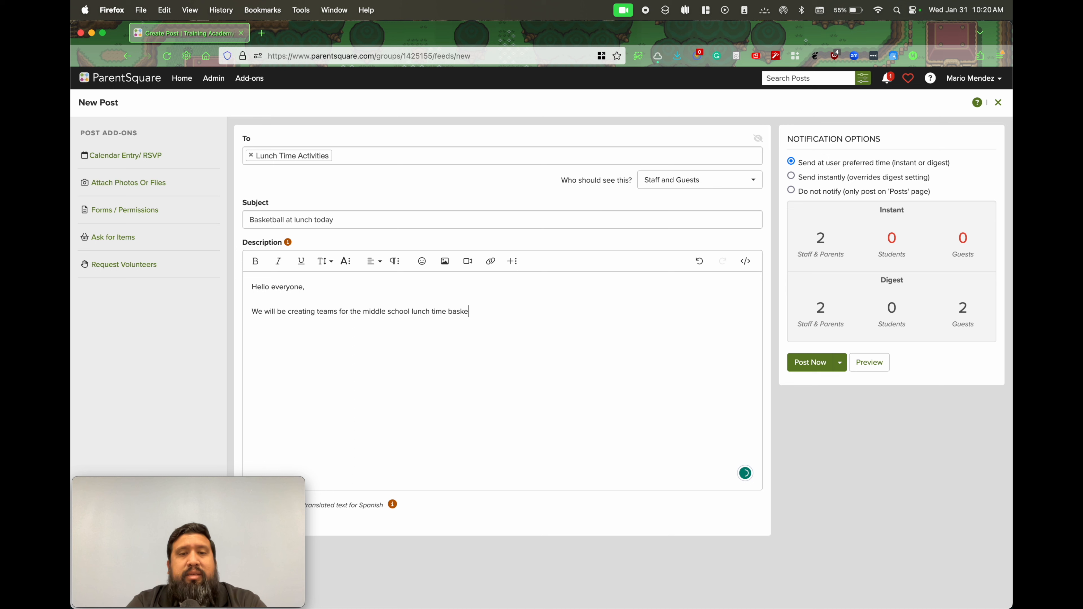
{"action": "type", "text": "tball league."}
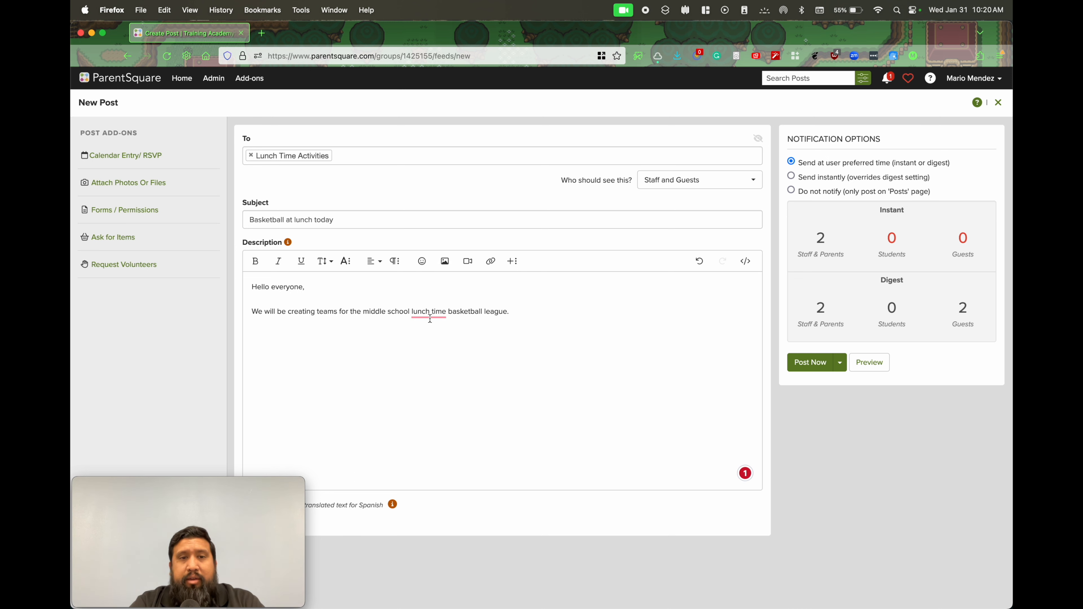
{"action": "mouse_move", "coordinate": [430, 318]}
{"action": "left_click", "coordinate": [432, 340]}
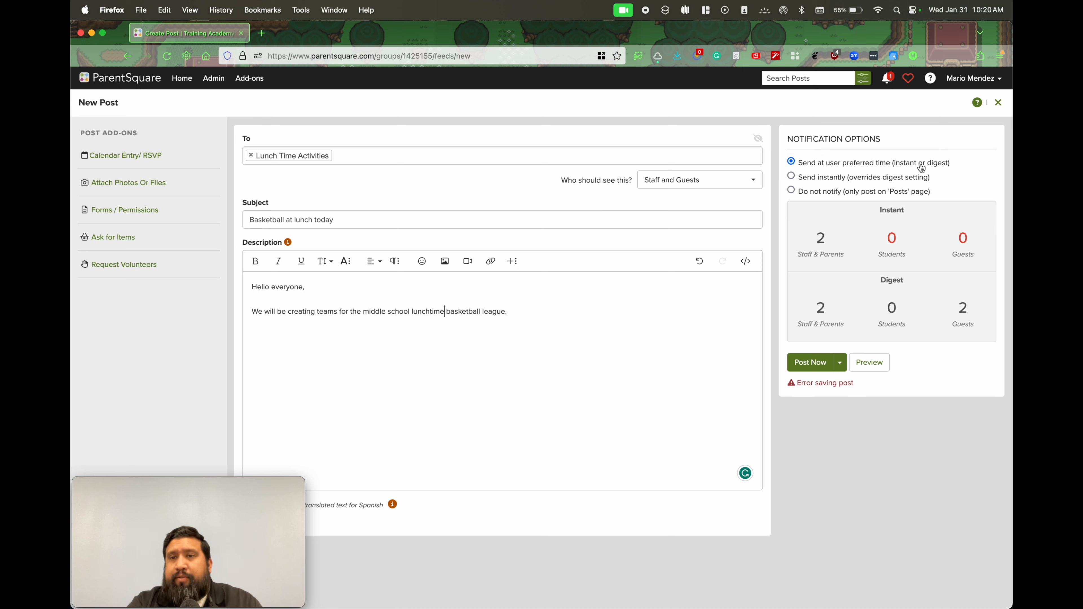
Set the post's notification to send instantly, overriding the digest setting, and publish it
{"action": "left_click", "coordinate": [791, 177]}
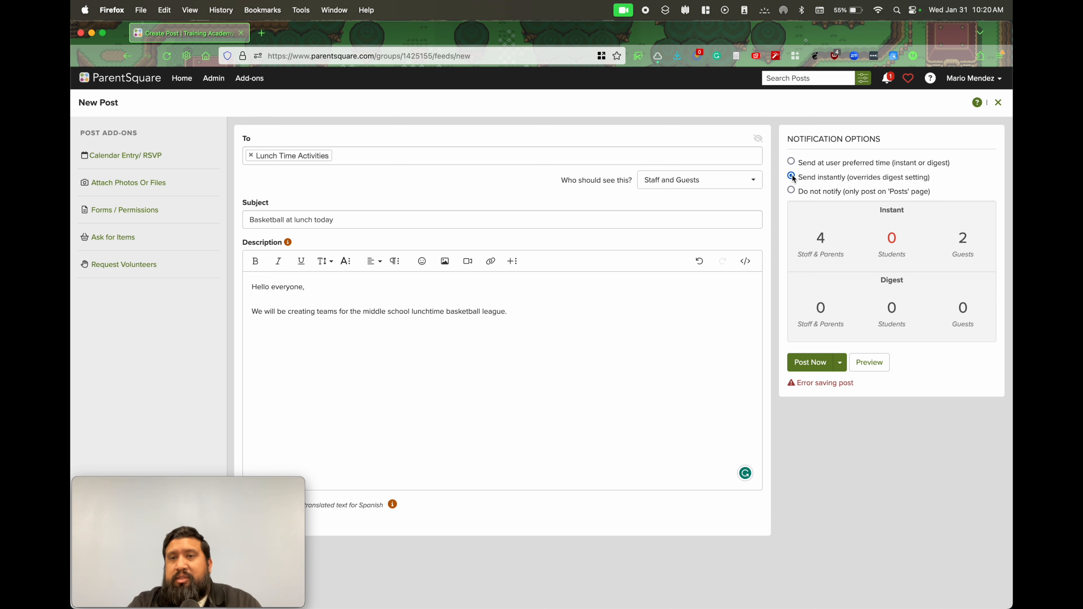
{"action": "left_click", "coordinate": [820, 365]}
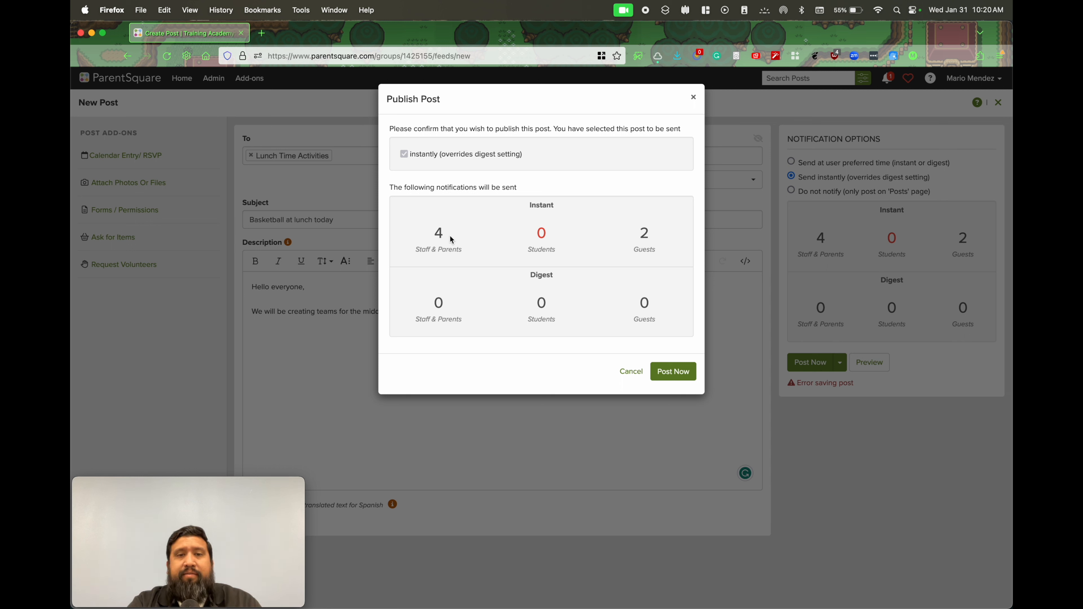
{"action": "left_click", "coordinate": [682, 375]}
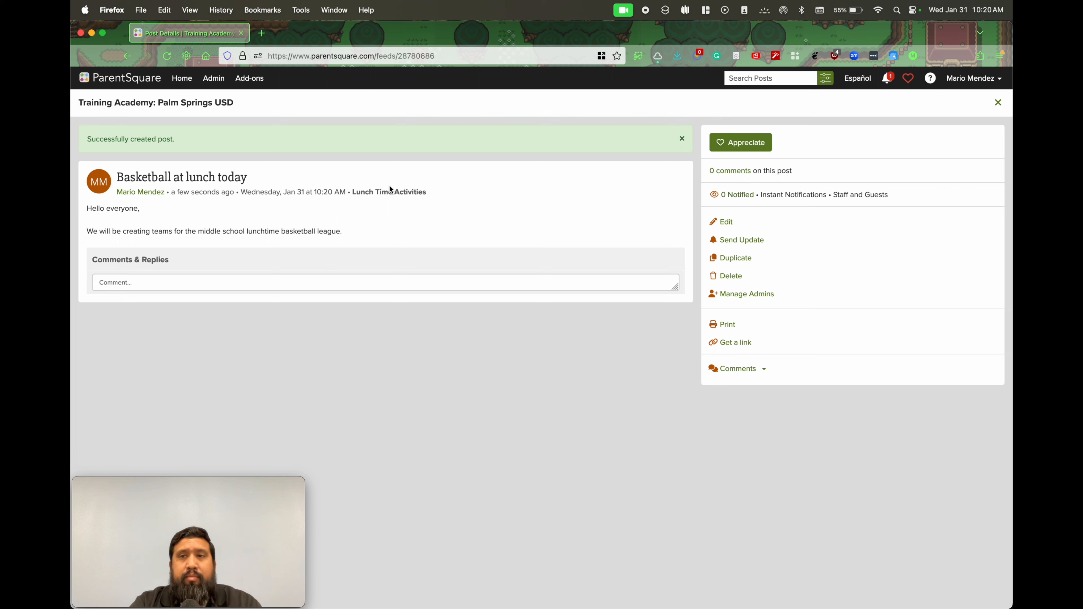
Close the published post and look through the school feed to see which groups each post was sent to
{"action": "left_click", "coordinate": [1000, 104]}
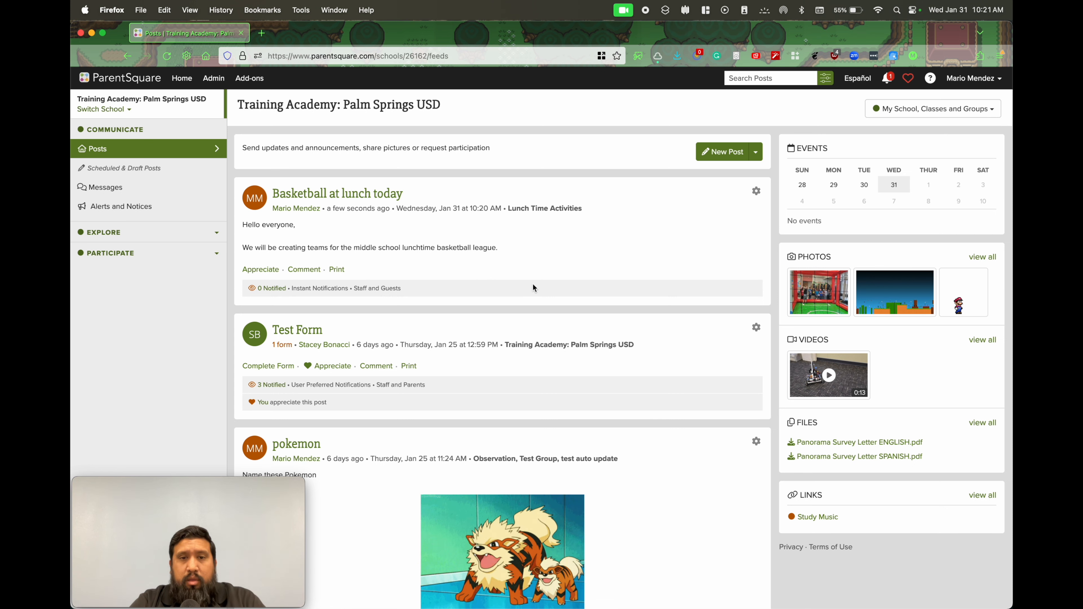
{"action": "scroll", "coordinate": [523, 331], "scroll_direction": "down", "scroll_amount": 3}
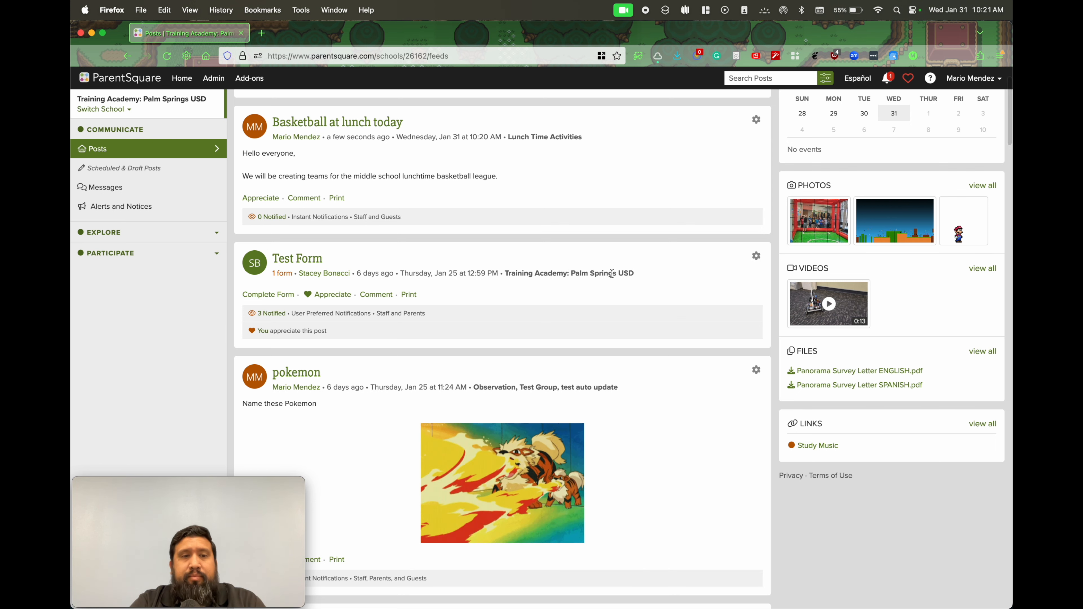
{"action": "scroll", "coordinate": [612, 273], "scroll_direction": "down", "scroll_amount": 5}
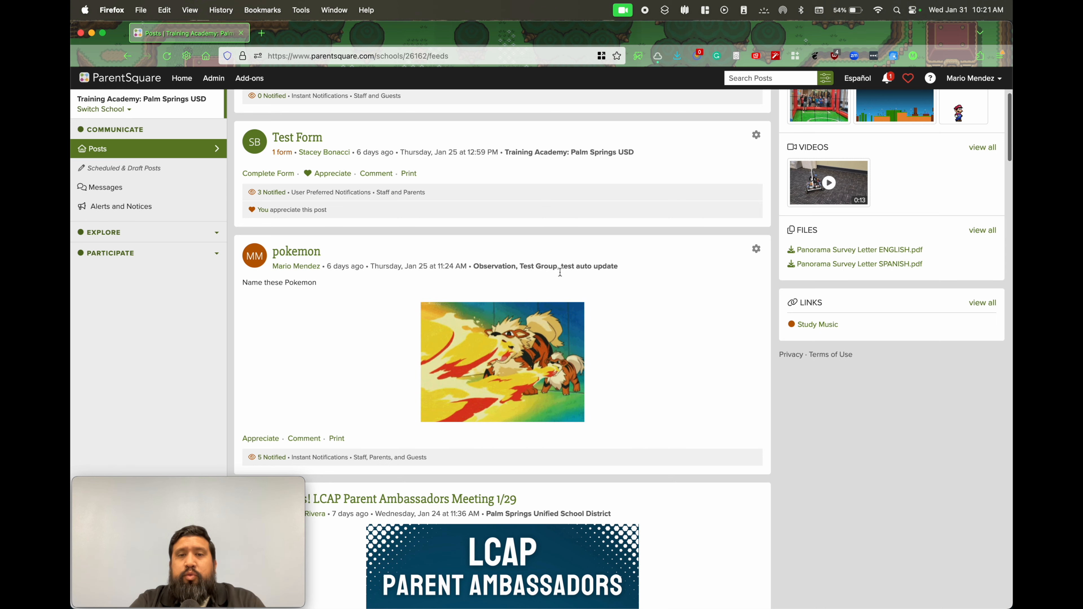
{"action": "scroll", "coordinate": [599, 271], "scroll_direction": "down", "scroll_amount": 2}
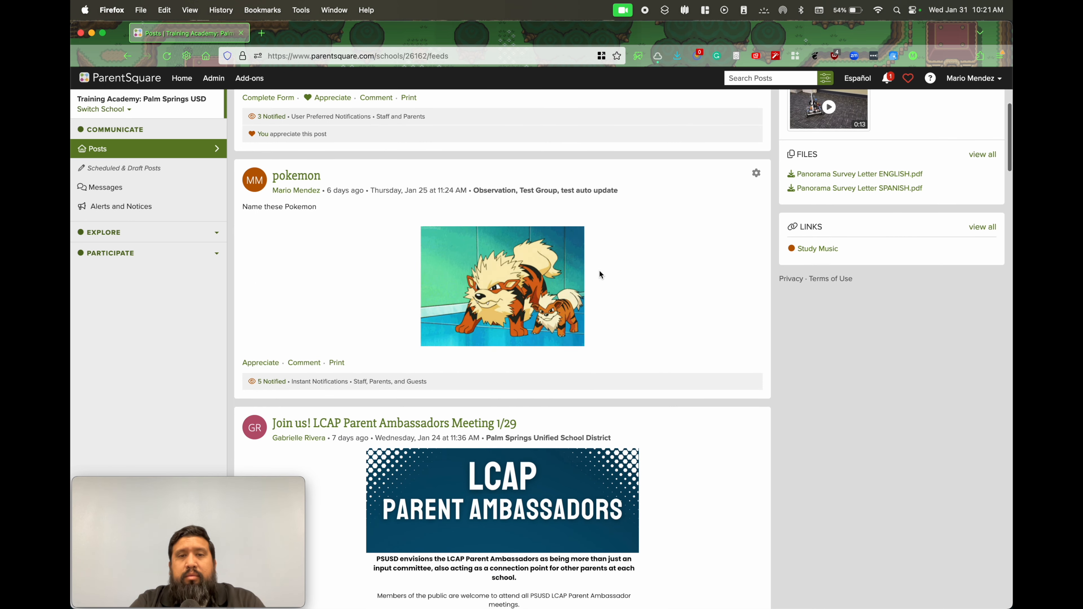
{"action": "scroll", "coordinate": [599, 275], "scroll_direction": "down", "scroll_amount": 3}
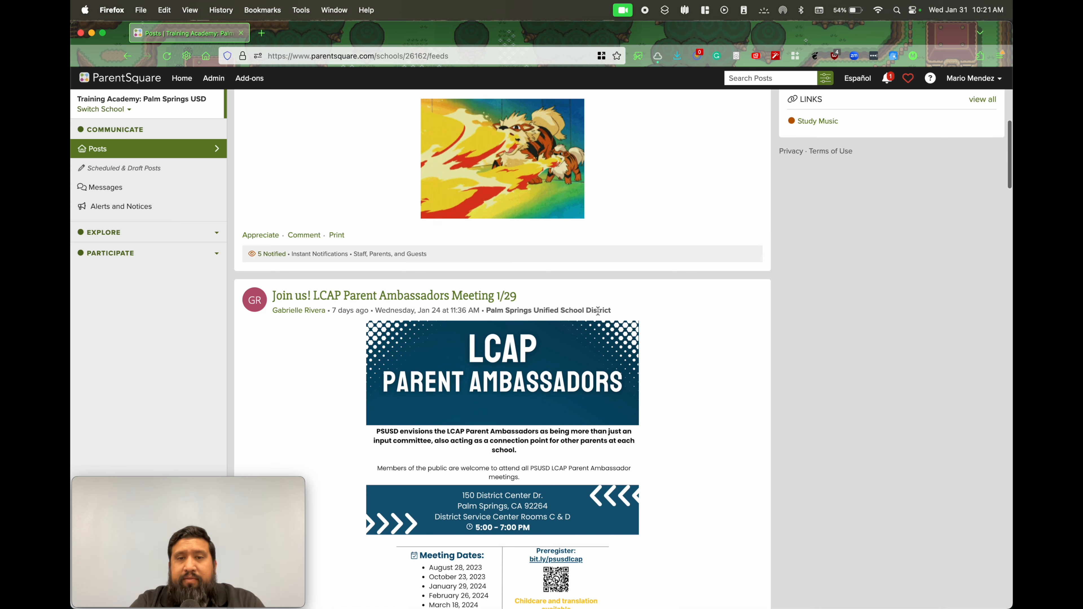
{"action": "scroll", "coordinate": [574, 337], "scroll_direction": "up", "scroll_amount": 10}
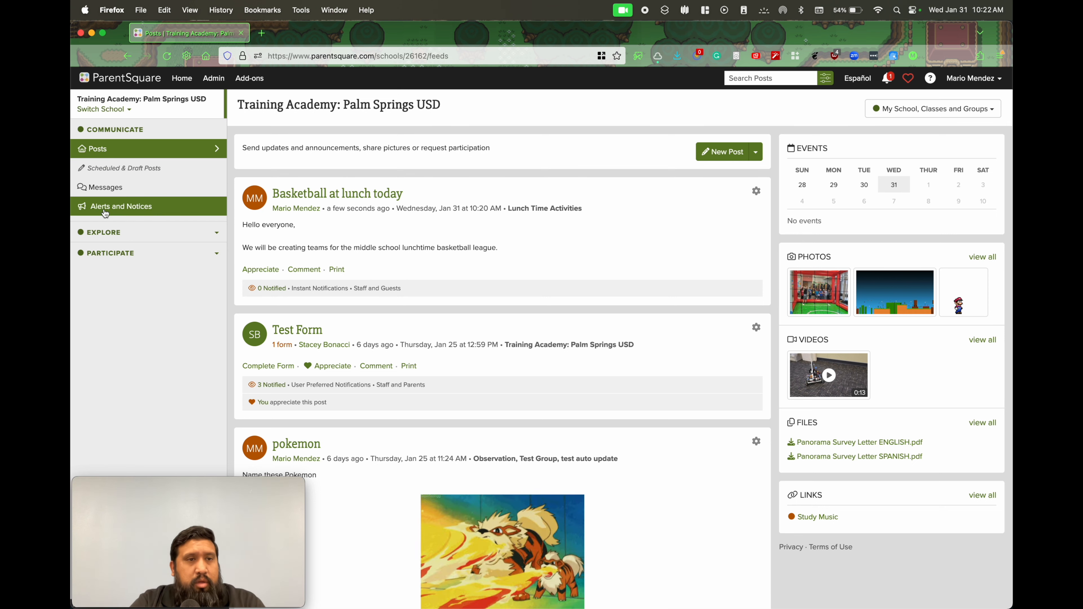
Open the school's group list and review its categories down to Lunch Time Activities under Lunchtime
{"action": "left_click", "coordinate": [179, 232]}
{"action": "left_click", "coordinate": [138, 336]}
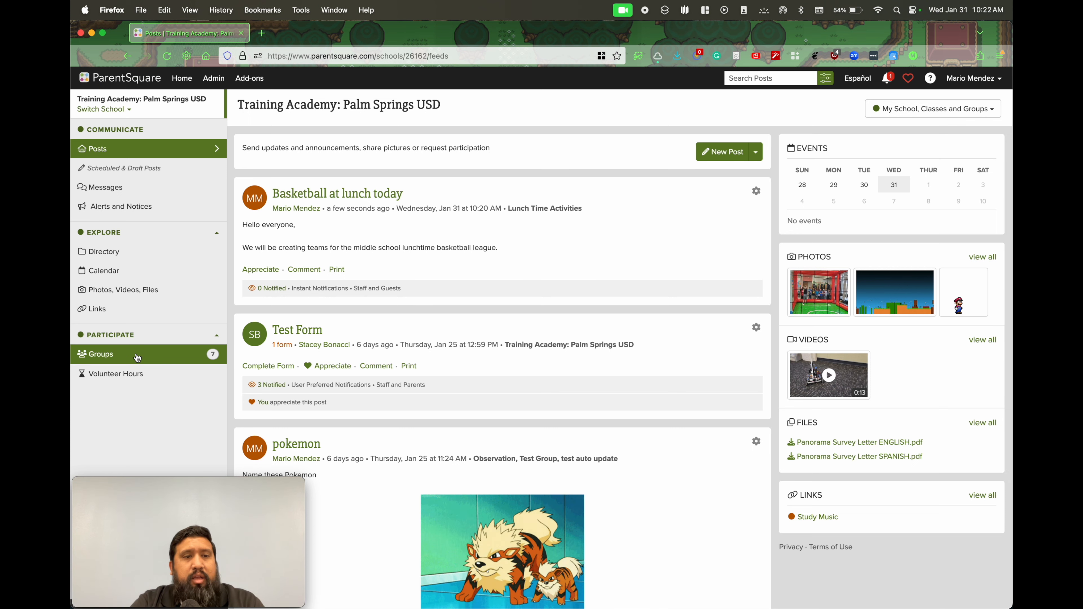
{"action": "left_click", "coordinate": [135, 357]}
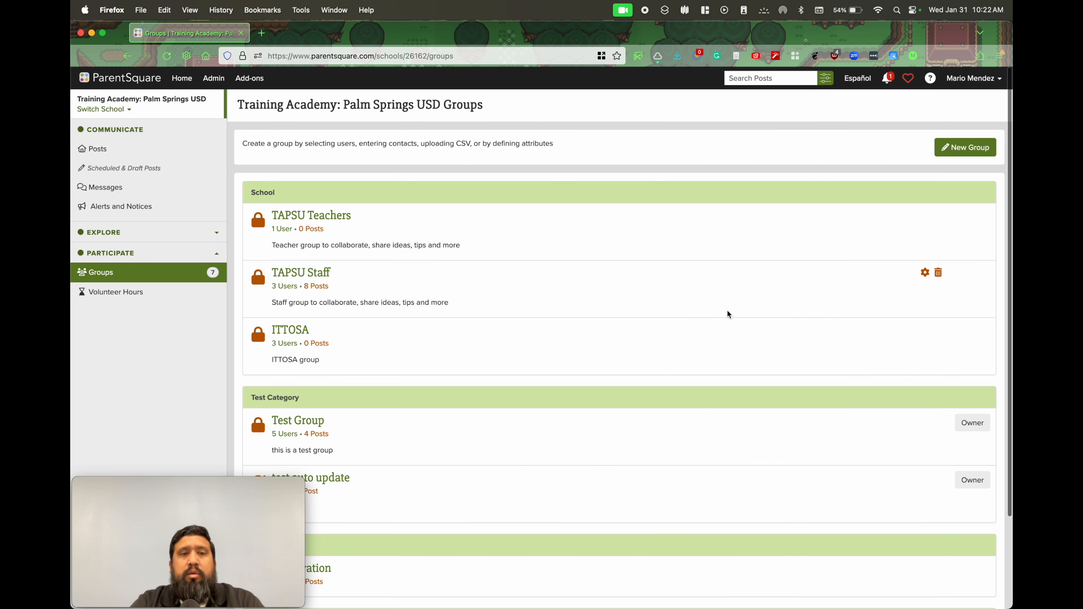
{"action": "mouse_move", "coordinate": [246, 506]}
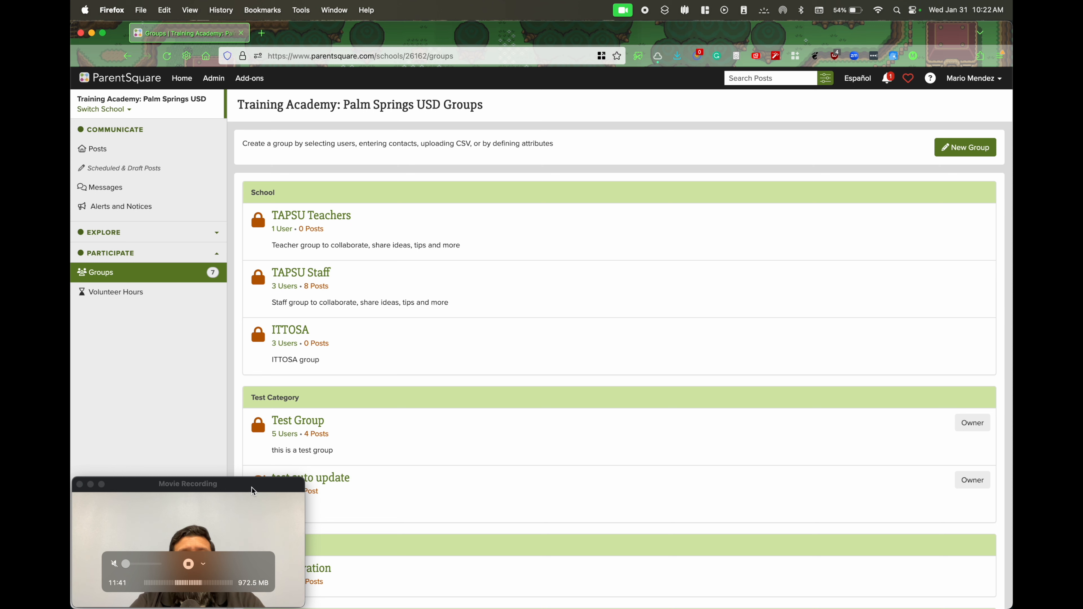
{"action": "left_click_drag", "start_coordinate": [251, 491], "coordinate": [957, 271]}
{"action": "scroll", "coordinate": [698, 358], "scroll_direction": "down", "scroll_amount": 3}
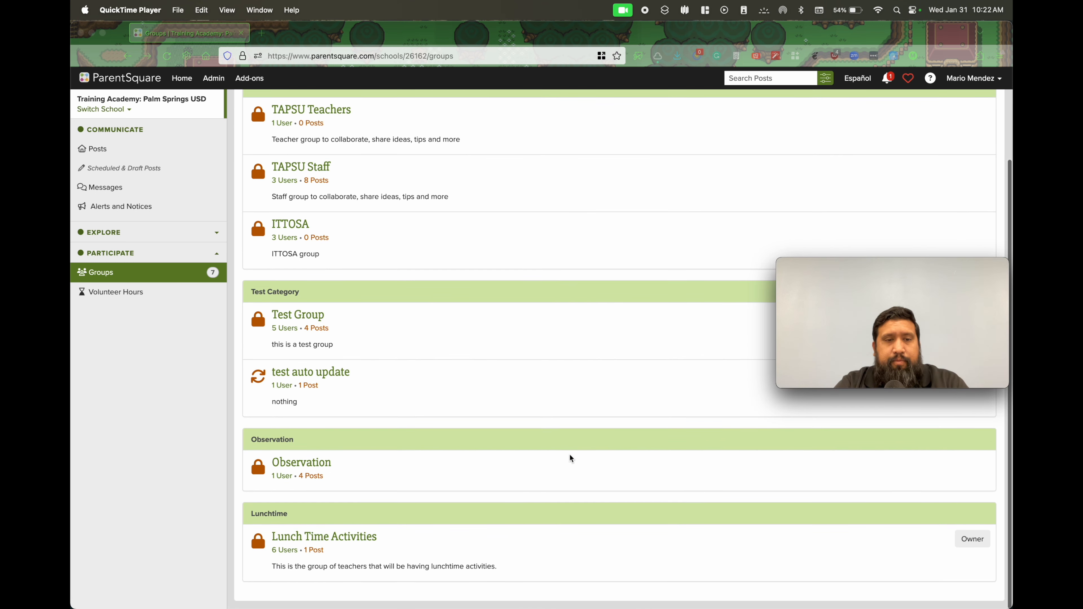
{"action": "scroll", "coordinate": [424, 551], "scroll_direction": "up", "scroll_amount": 3}
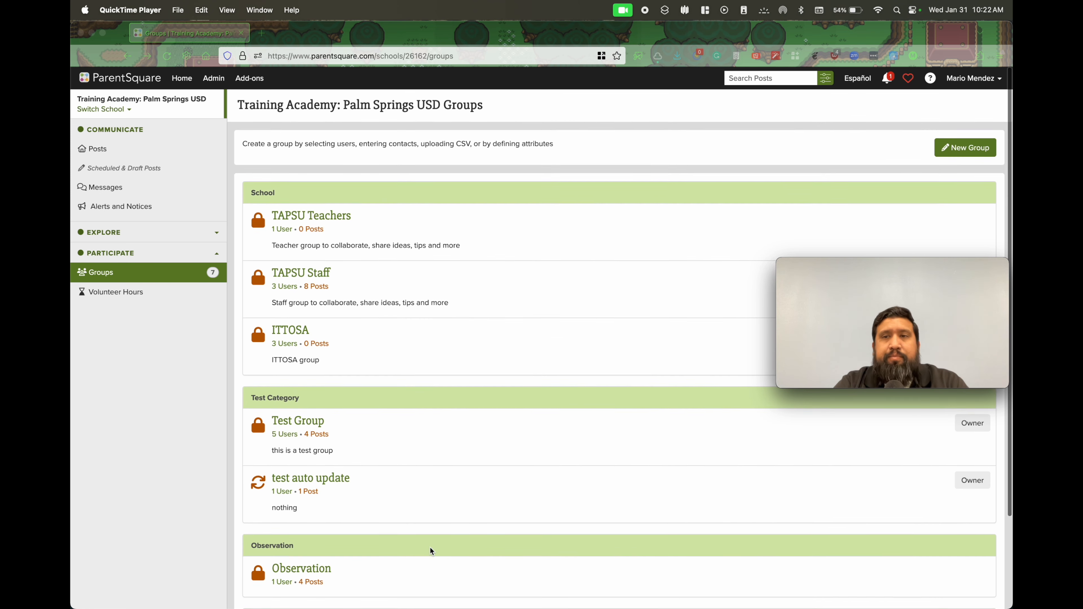
{"action": "mouse_move", "coordinate": [834, 346]}
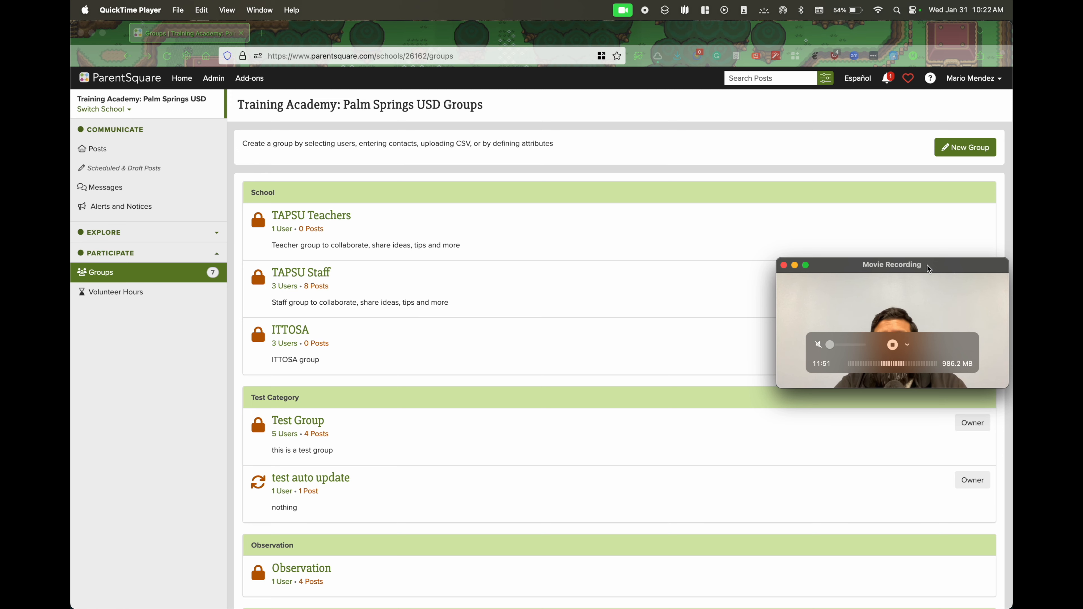
{"action": "scroll", "coordinate": [589, 383], "scroll_direction": "down", "scroll_amount": 5}
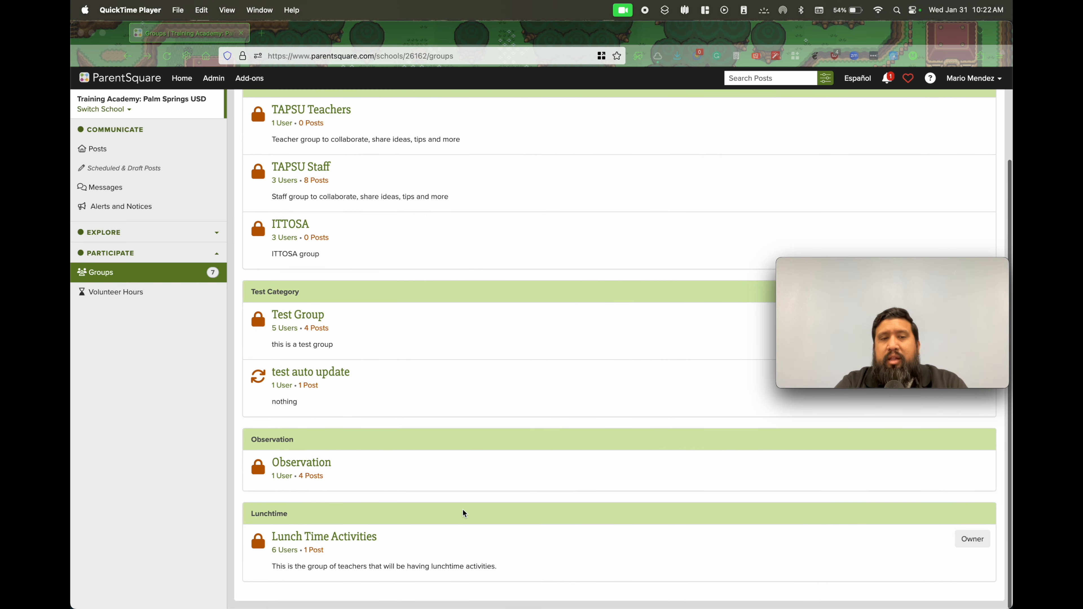
{"action": "scroll", "coordinate": [465, 507], "scroll_direction": "up", "scroll_amount": 5}
{"action": "mouse_move", "coordinate": [896, 264]}
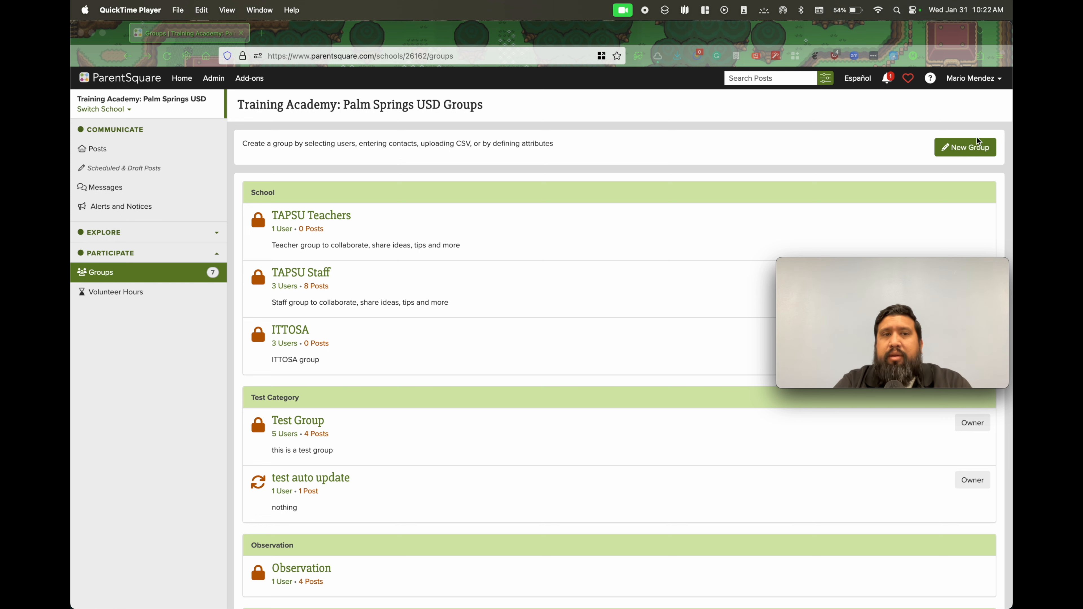
Start a new auto-update group and give it the display name "Lunch Time Tutoring"
{"action": "left_click", "coordinate": [972, 152]}
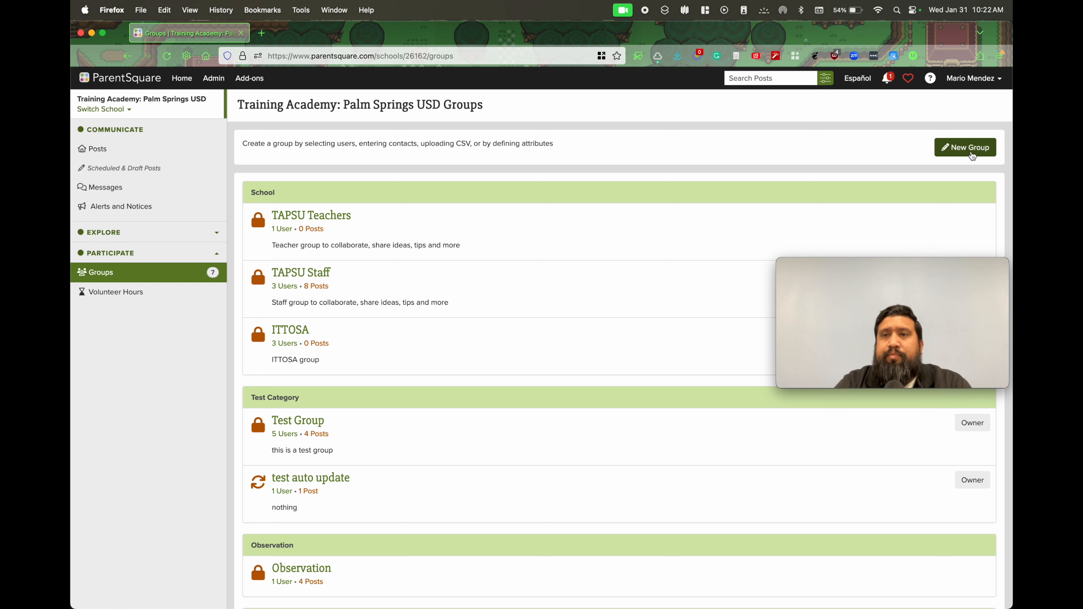
{"action": "left_click", "coordinate": [970, 149]}
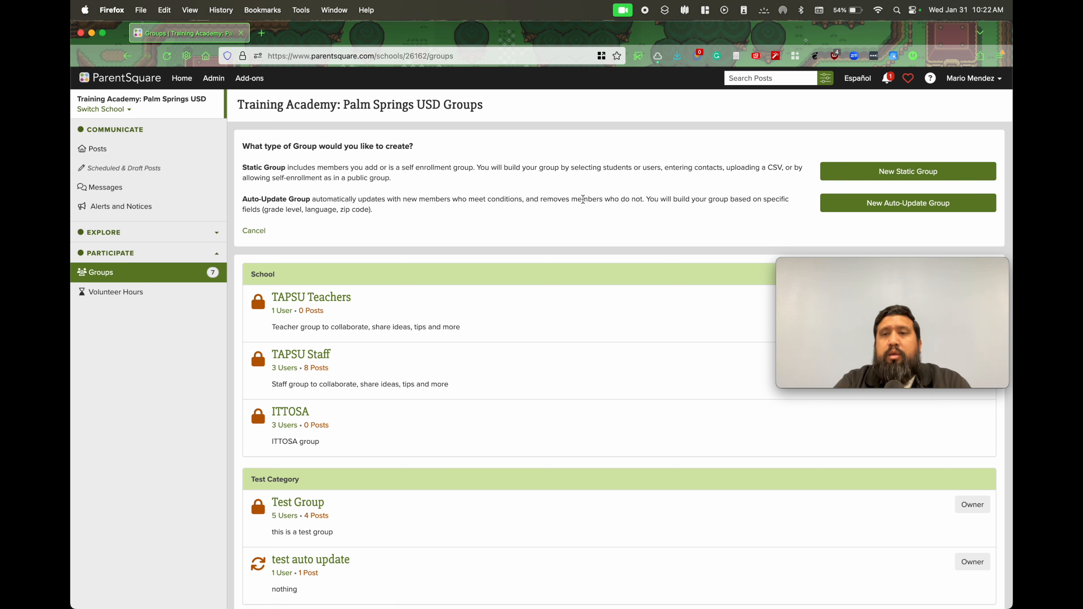
{"action": "left_click", "coordinate": [906, 206]}
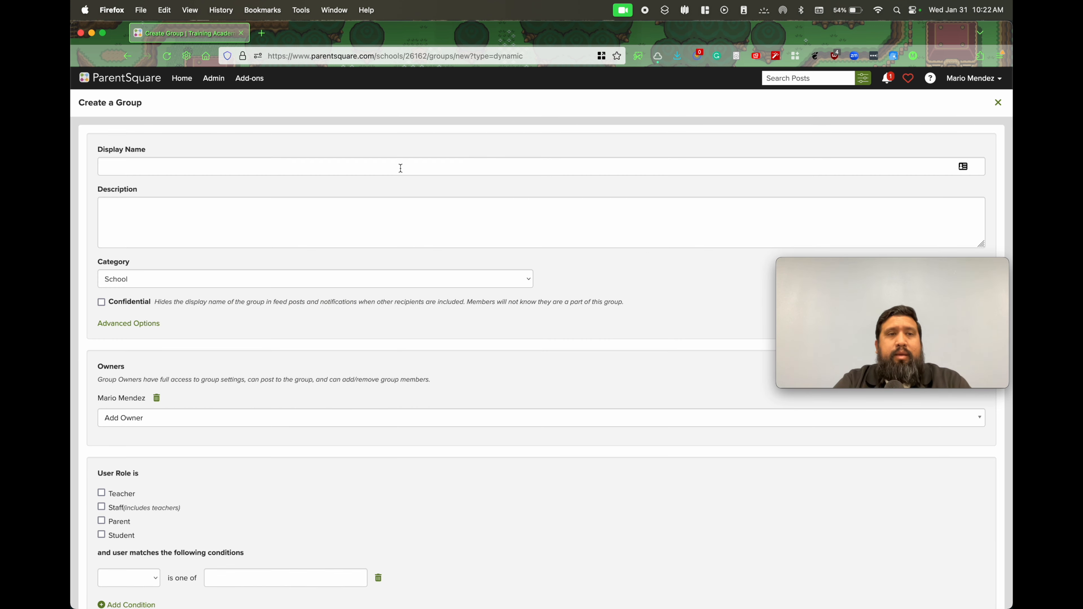
{"action": "left_click", "coordinate": [400, 167]}
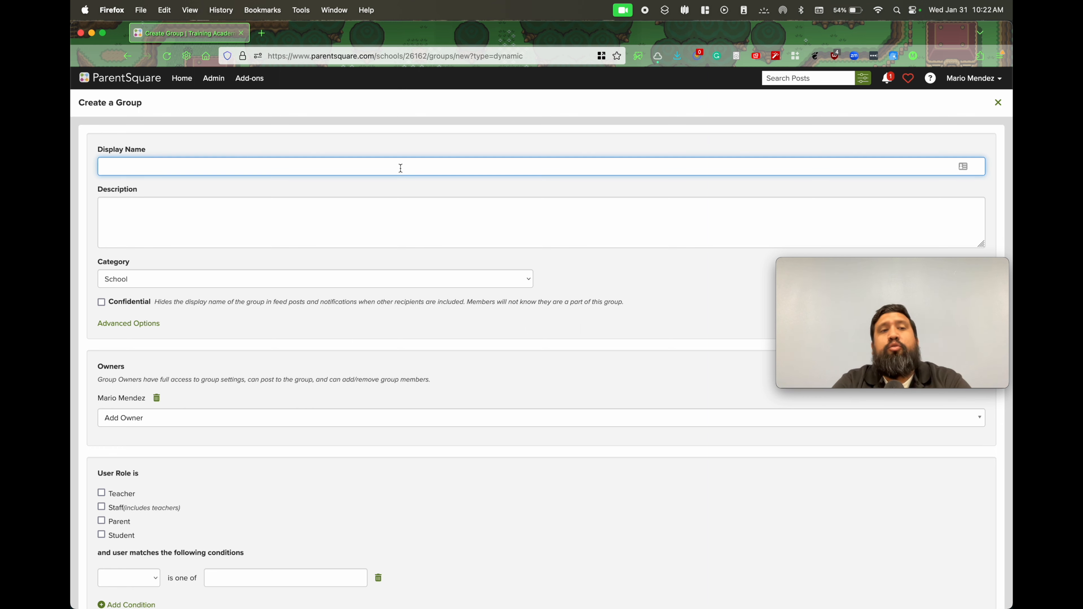
{"action": "type", "text": "Lunch"}
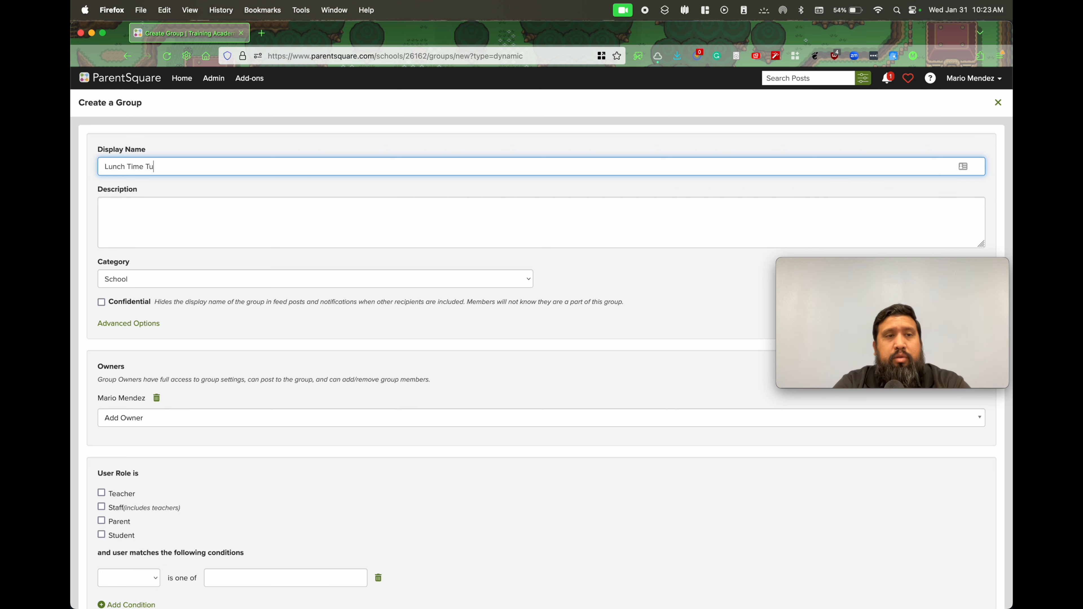
{"action": "type", "text": "Time Tutoring"}
{"action": "key", "text": "Tab"}
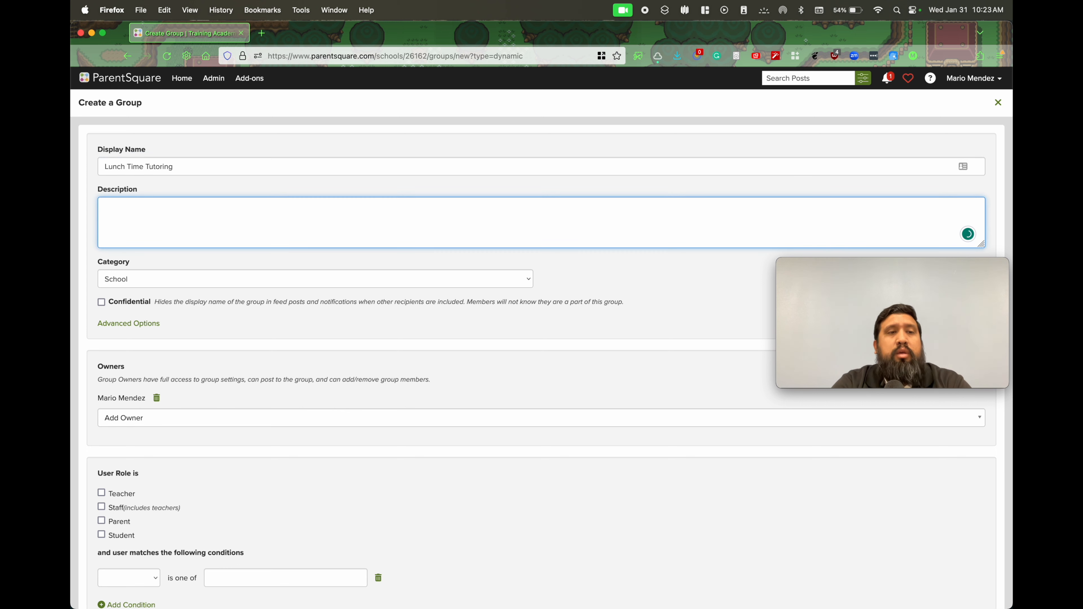
Enter the group description "This consistent of teachers that have lunch time tutoring."
{"action": "type", "text": "this g"}
{"action": "key", "text": "BackSpace"}
{"action": "key", "text": "BackSpace"}
{"action": "key", "text": "BackSpace"}
{"action": "key", "text": "BackSpace"}
{"action": "key", "text": "BackSpace"}
{"action": "key", "text": "BackSpace"}
{"action": "key", "text": "BackSpace"}
{"action": "key", "text": "BackSpace"}
{"action": "key", "text": "BackSpace"}
{"action": "key", "text": "BackSpace"}
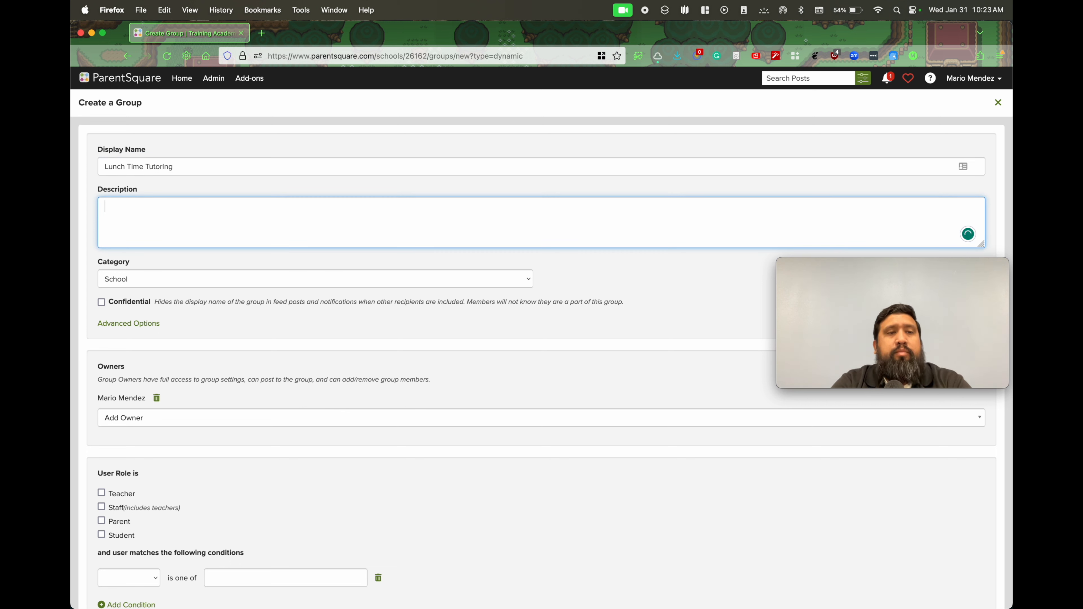
{"action": "type", "text": "This "}
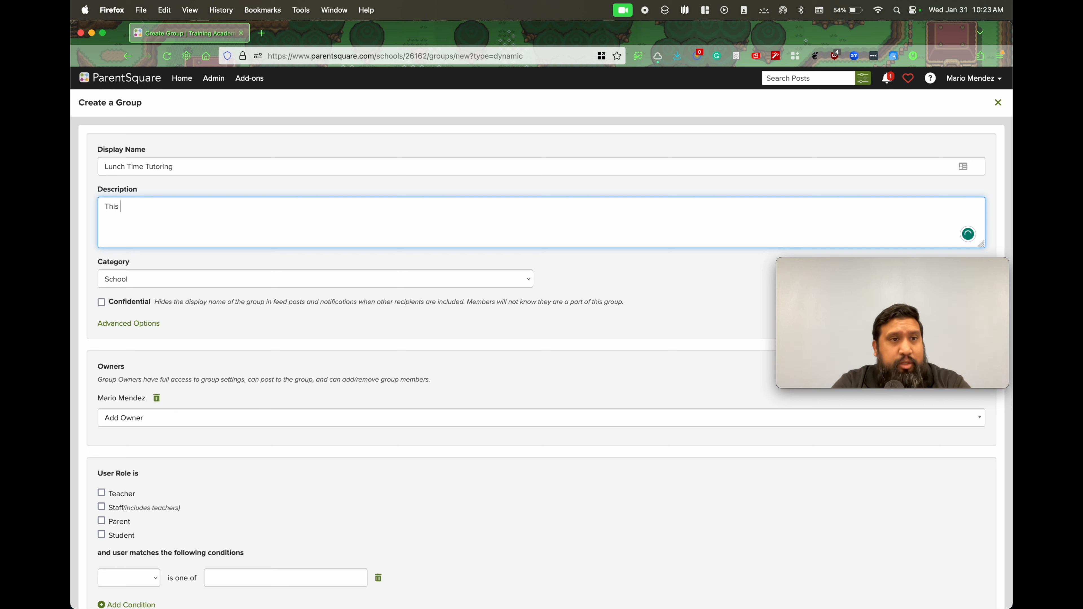
{"action": "type", "text": "consistent"}
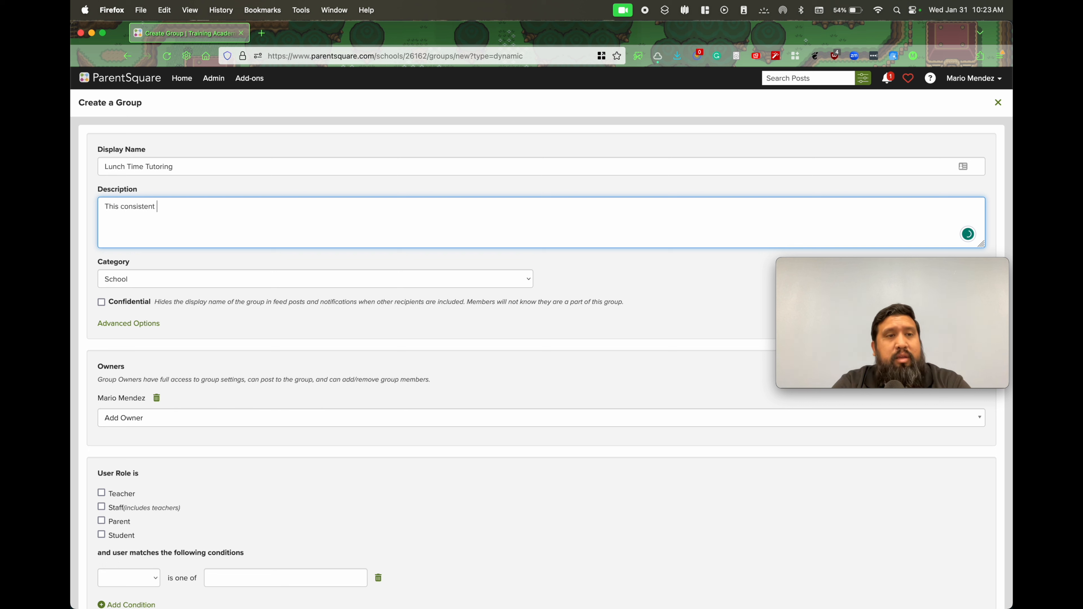
{"action": "type", "text": " of teacher"}
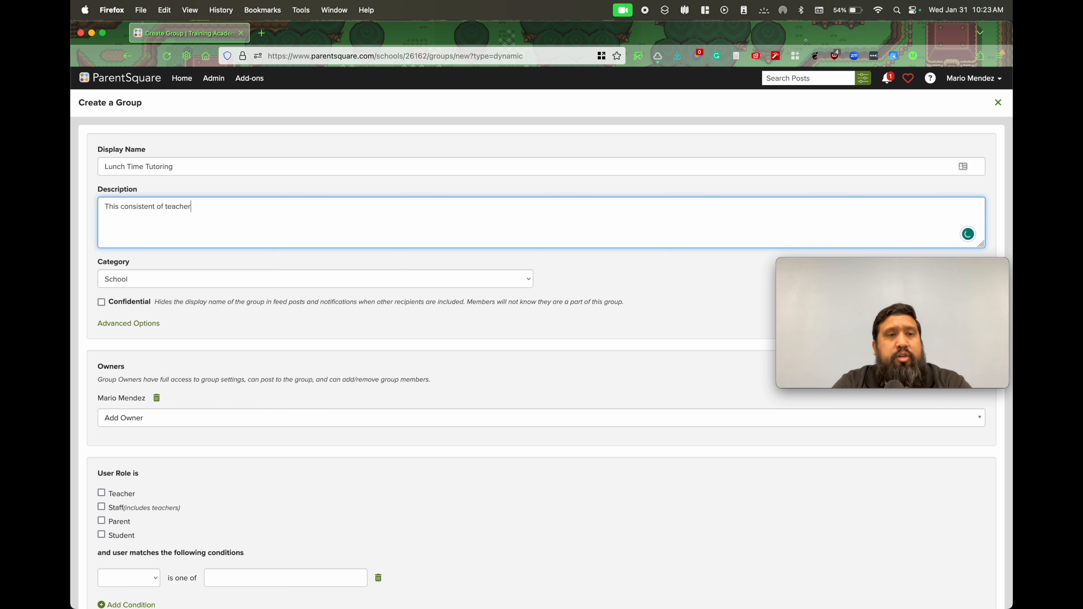
{"action": "type", "text": "s that have "}
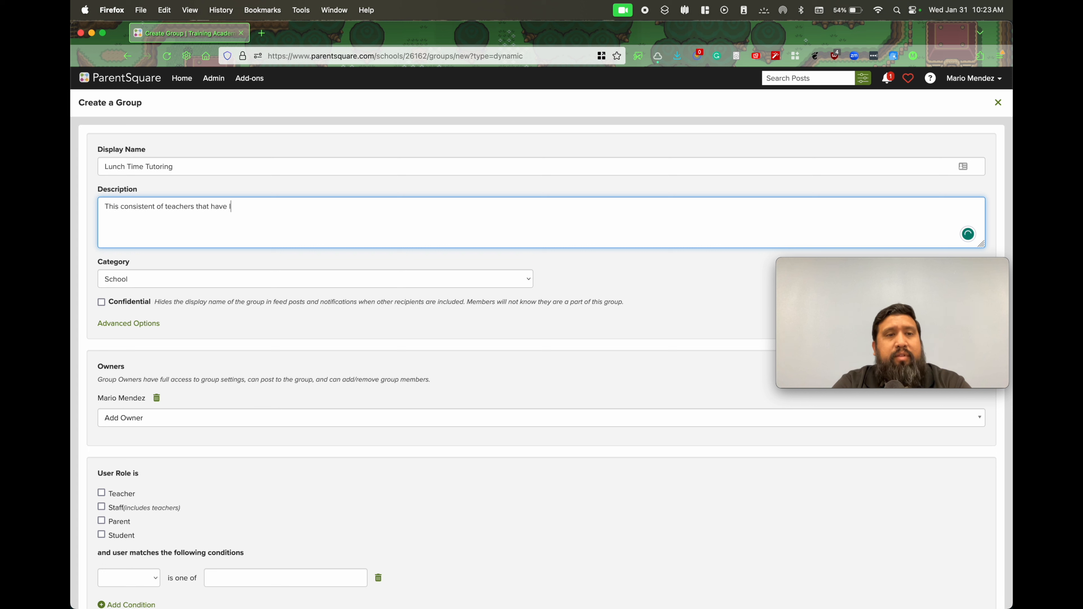
{"action": "type", "text": "lunch time tut"}
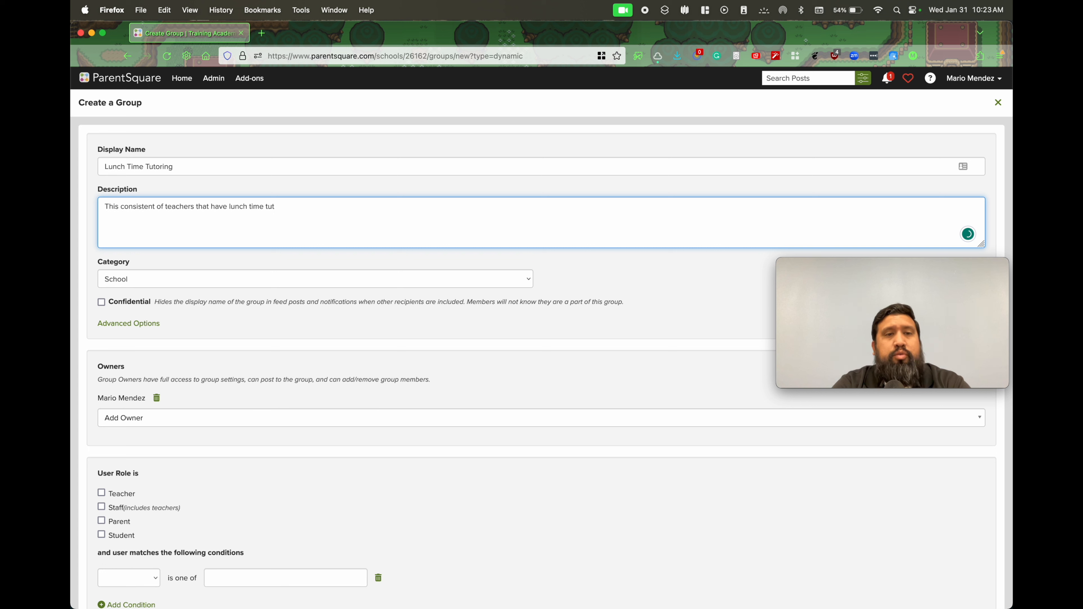
{"action": "type", "text": "oring."}
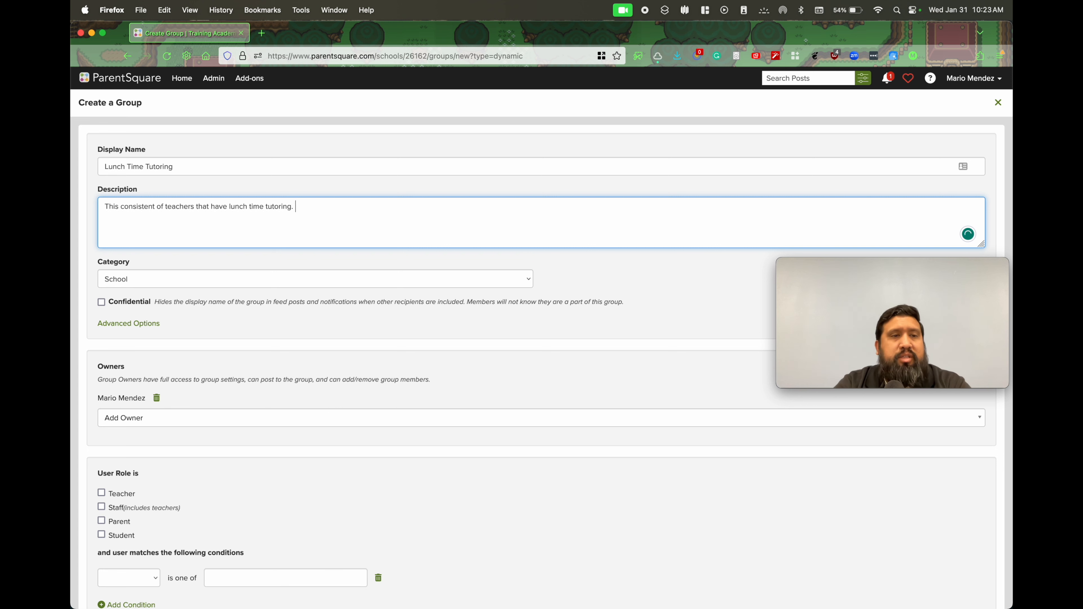
Assign the group to the Lunchtime category and correct its description to "This consists of teachers who have lunchtime tutoring."
{"action": "left_click", "coordinate": [529, 280]}
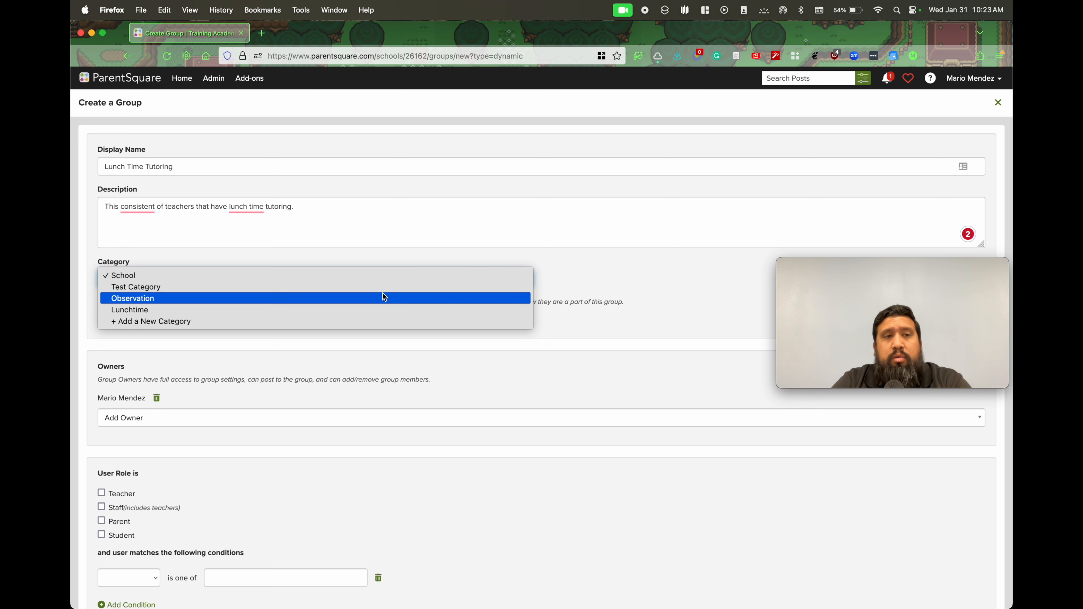
{"action": "left_click", "coordinate": [138, 311]}
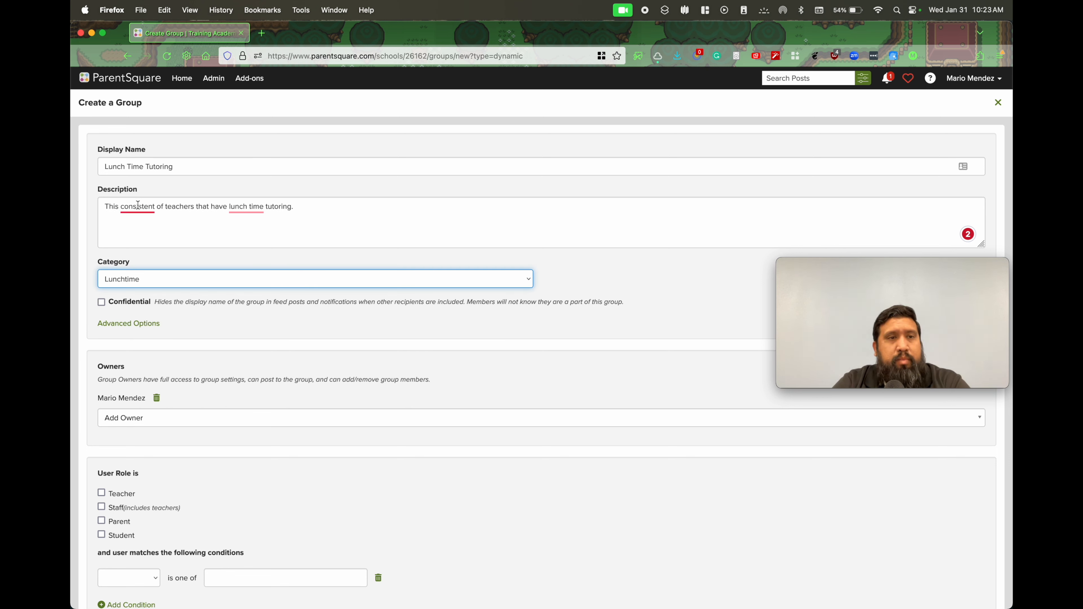
{"action": "mouse_move", "coordinate": [137, 209]}
{"action": "left_click", "coordinate": [139, 237]}
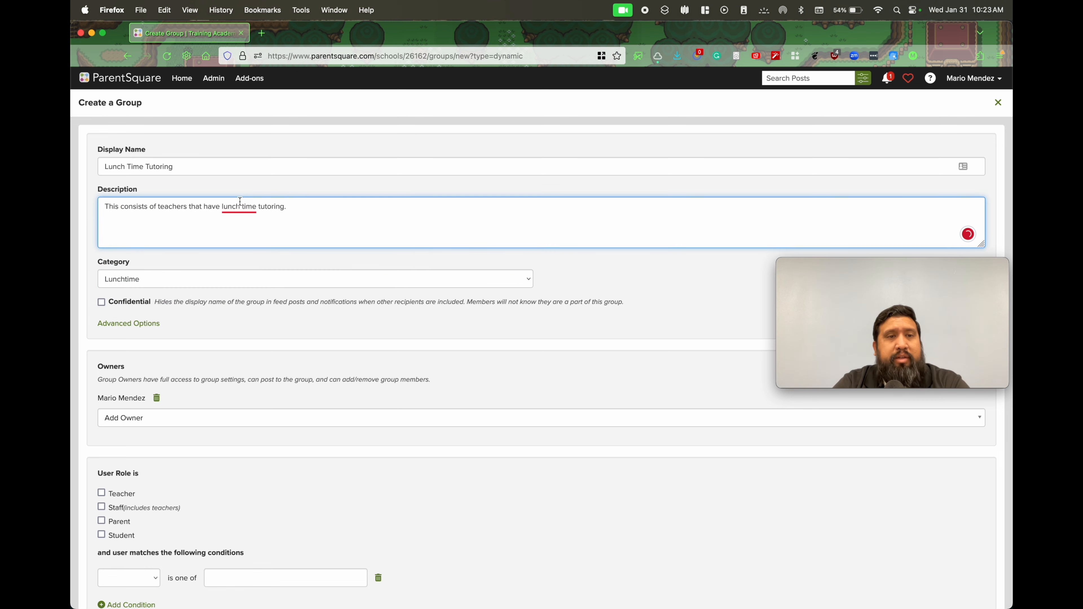
{"action": "mouse_move", "coordinate": [240, 201]}
{"action": "left_click", "coordinate": [245, 238]}
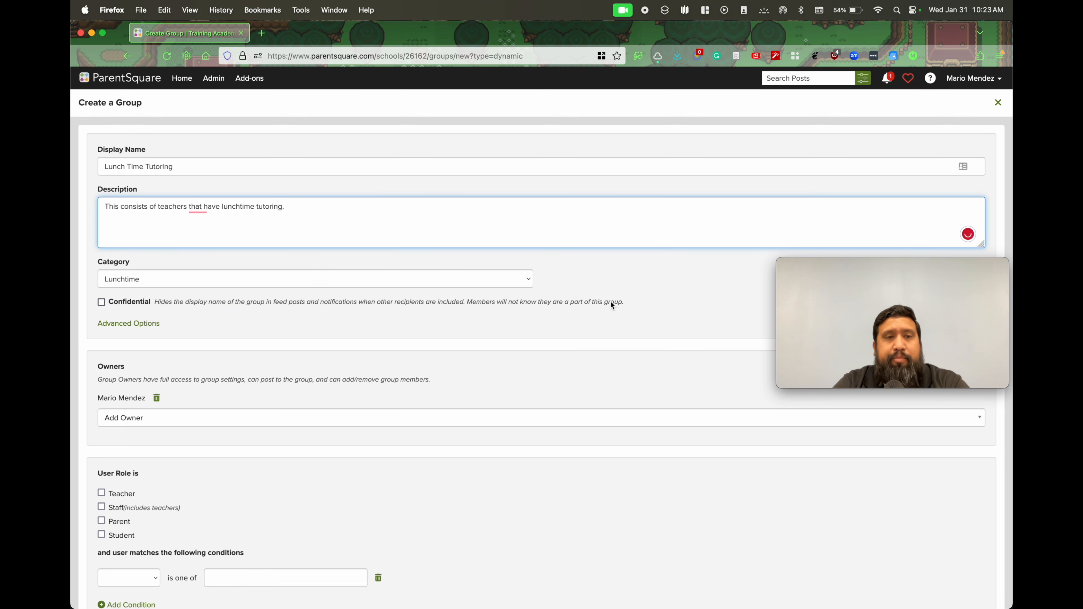
{"action": "scroll", "coordinate": [611, 301], "scroll_direction": "down", "scroll_amount": 3}
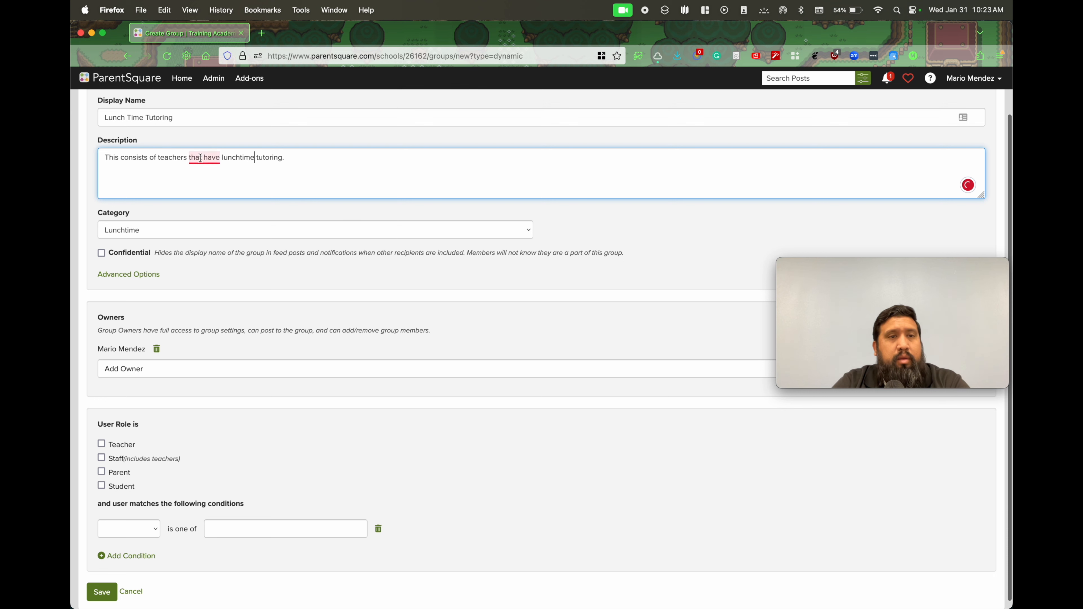
{"action": "mouse_move", "coordinate": [200, 158]}
{"action": "left_click", "coordinate": [214, 190]}
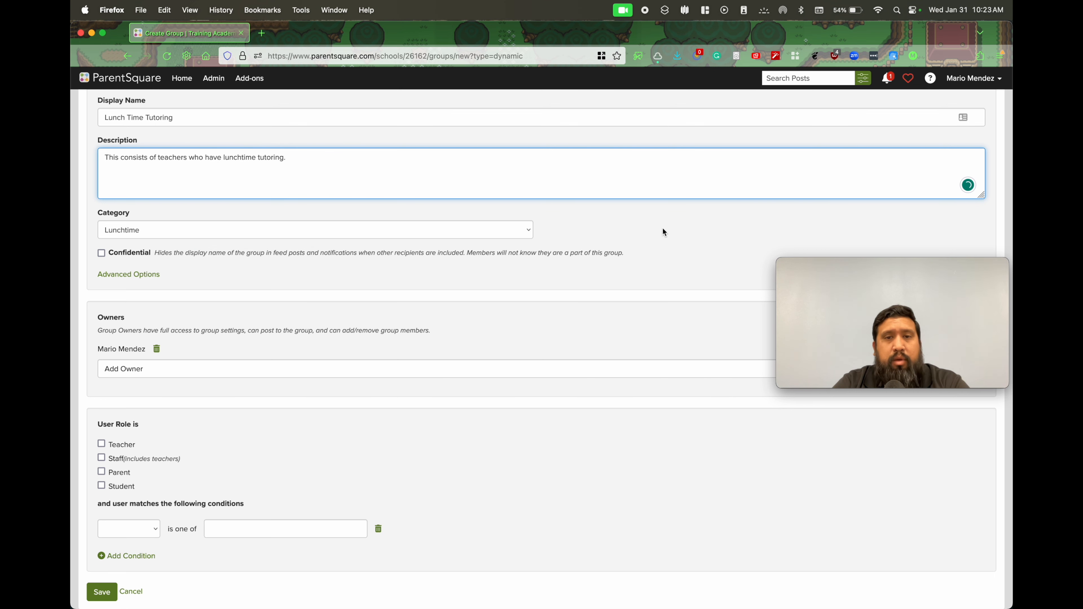
Include the Teacher and Staff user roles in the group's membership criteria
{"action": "scroll", "coordinate": [635, 241], "scroll_direction": "down", "scroll_amount": 1}
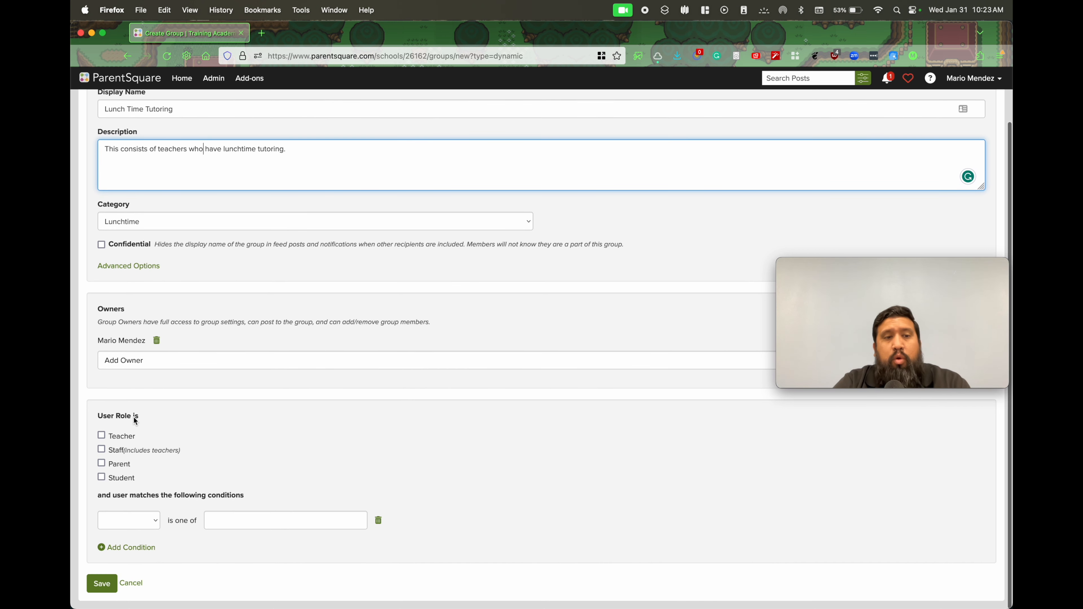
{"action": "left_click", "coordinate": [101, 435]}
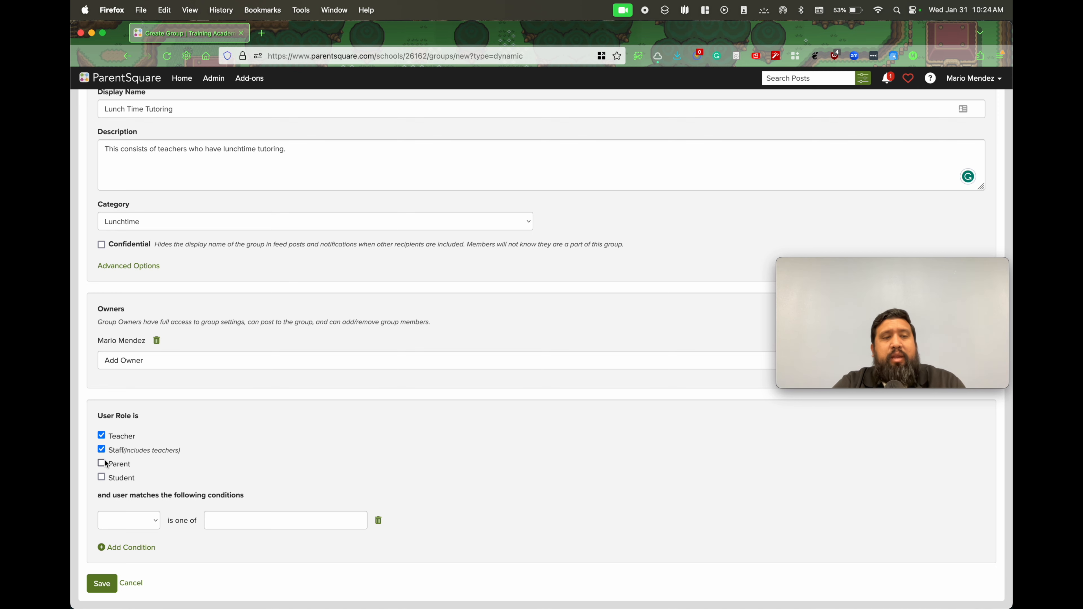
{"action": "scroll", "coordinate": [298, 461], "scroll_direction": "up", "scroll_amount": 2}
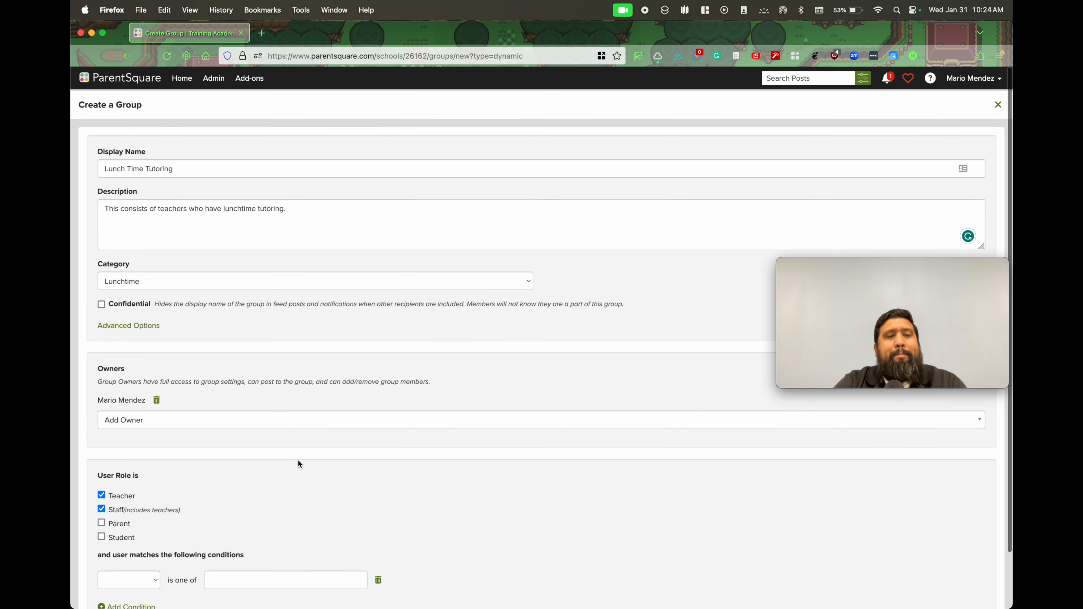
{"action": "scroll", "coordinate": [298, 460], "scroll_direction": "down", "scroll_amount": 2}
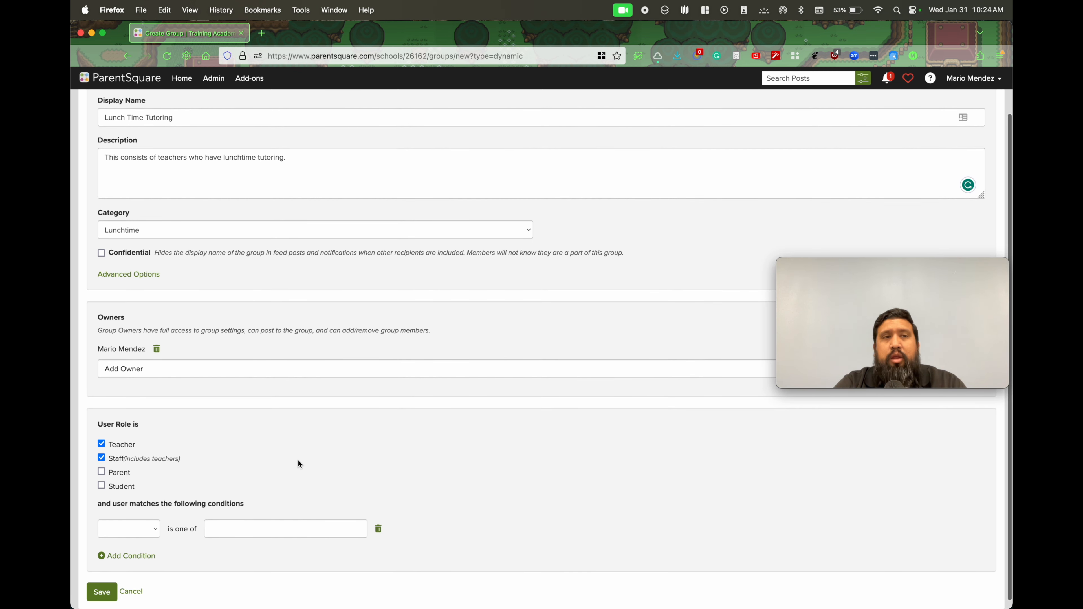
Set the first membership condition to Language is one of English
{"action": "scroll", "coordinate": [298, 459], "scroll_direction": "down", "scroll_amount": 1}
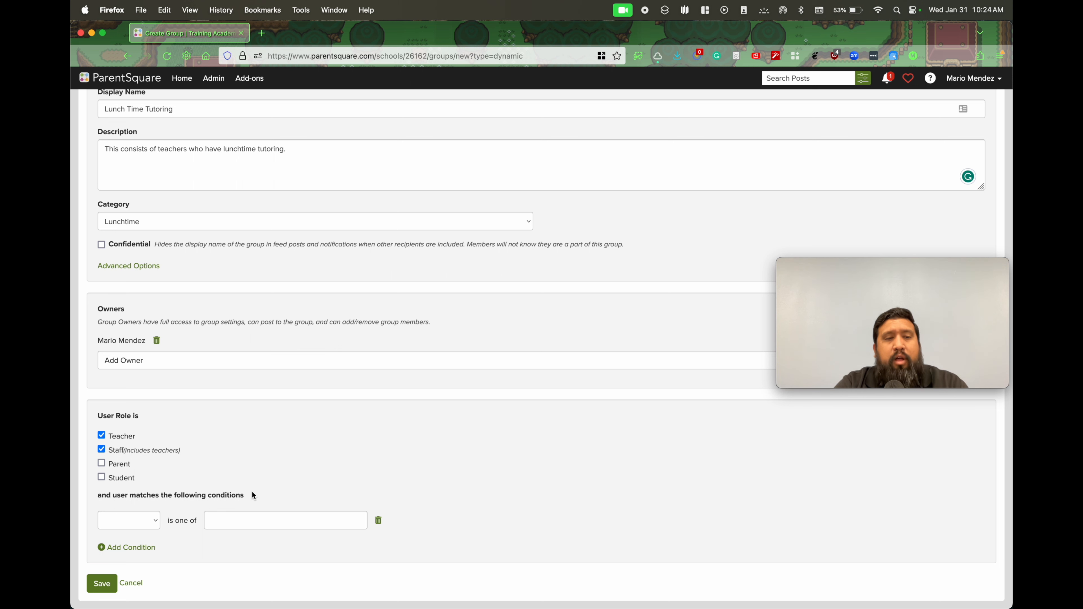
{"action": "left_click", "coordinate": [154, 524]}
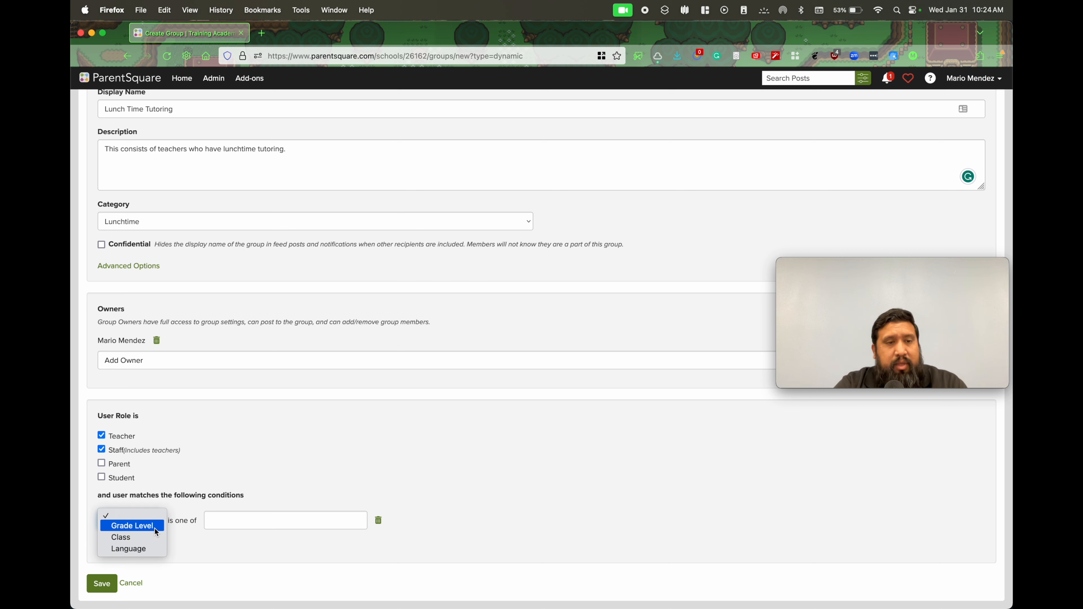
{"action": "left_click", "coordinate": [145, 551]}
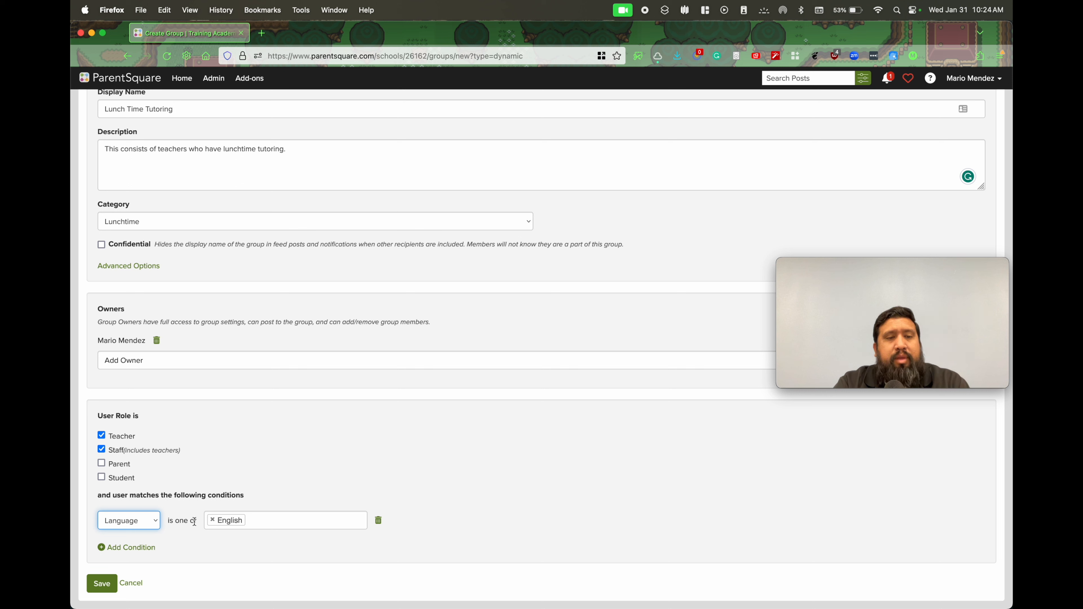
Add Grade Level and Class membership conditions, trying 7th as the grade level value
{"action": "left_click", "coordinate": [128, 548]}
{"action": "scroll", "coordinate": [218, 485], "scroll_direction": "down", "scroll_amount": 2}
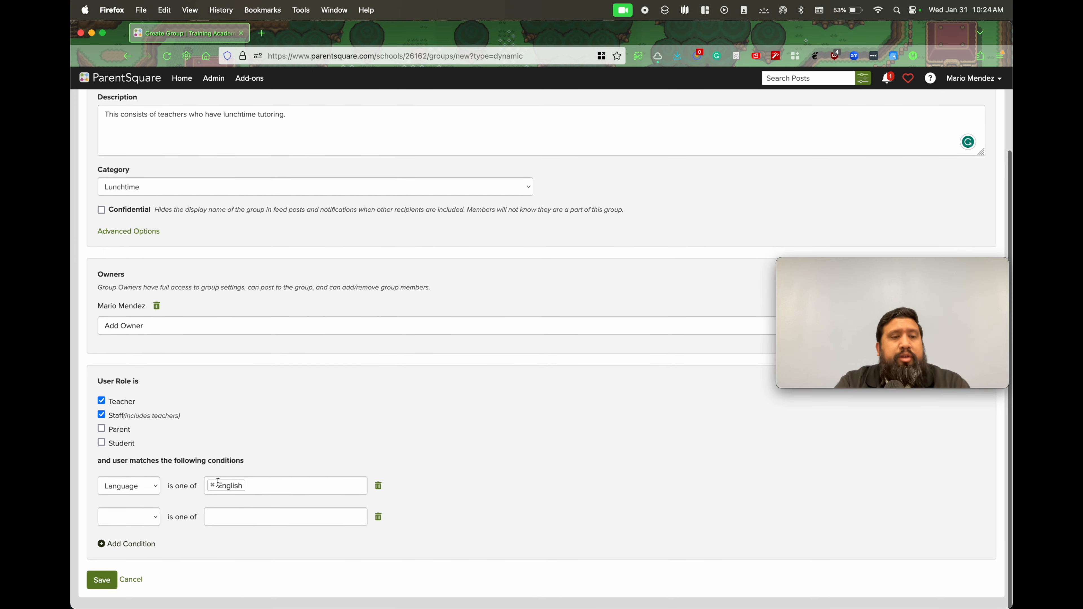
{"action": "left_click", "coordinate": [156, 516]}
{"action": "left_click", "coordinate": [142, 526]}
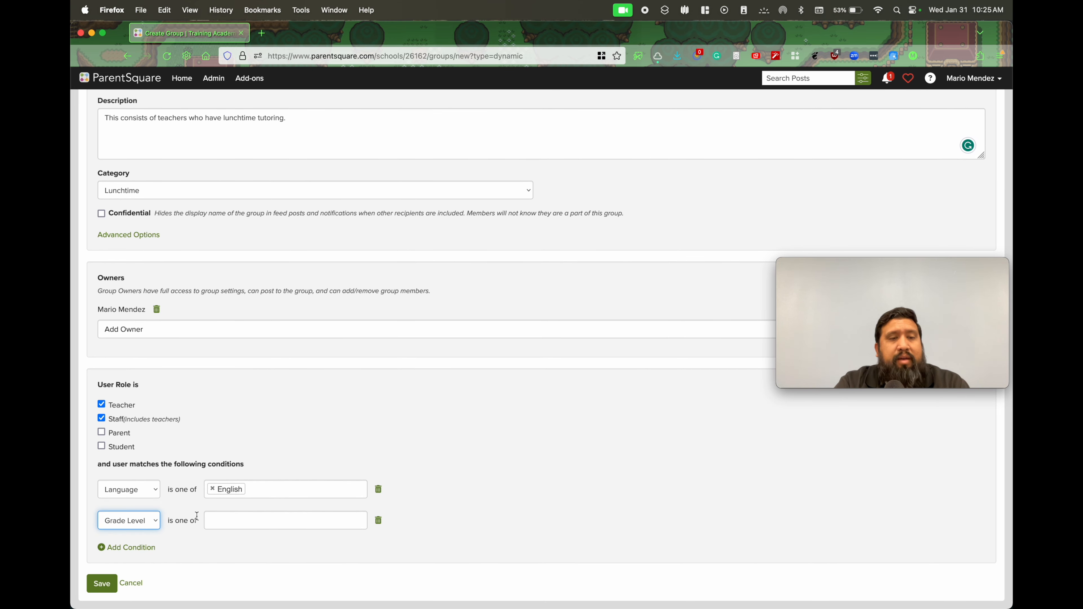
{"action": "left_click", "coordinate": [234, 521]}
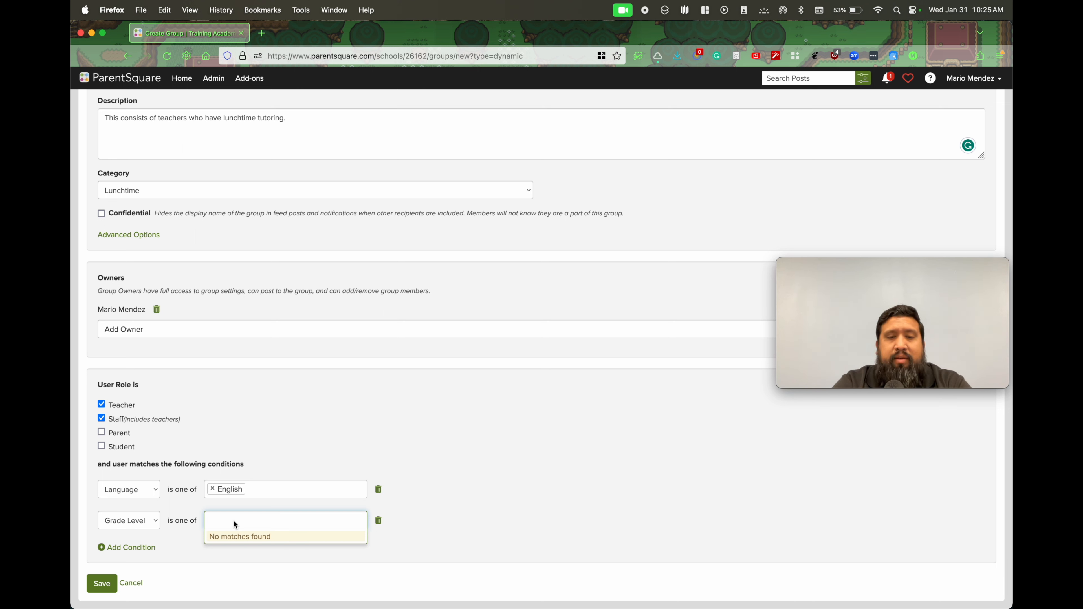
{"action": "type", "text": "7th"}
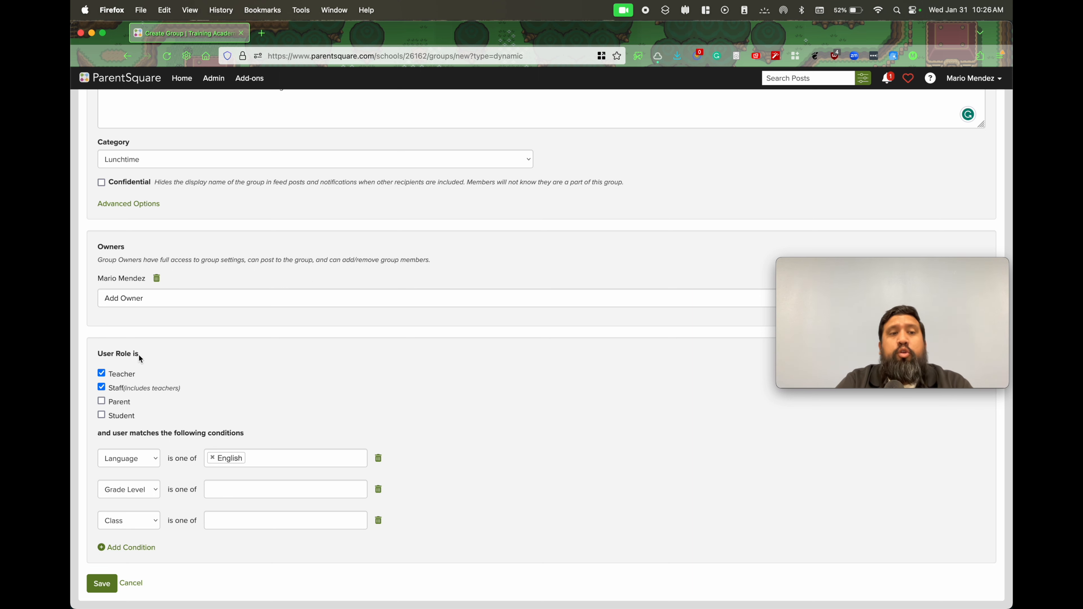
Check the membership roles and conditions, and save the auto-update group
{"action": "scroll", "coordinate": [422, 386], "scroll_direction": "up", "scroll_amount": 1}
{"action": "scroll", "coordinate": [422, 386], "scroll_direction": "down", "scroll_amount": 1}
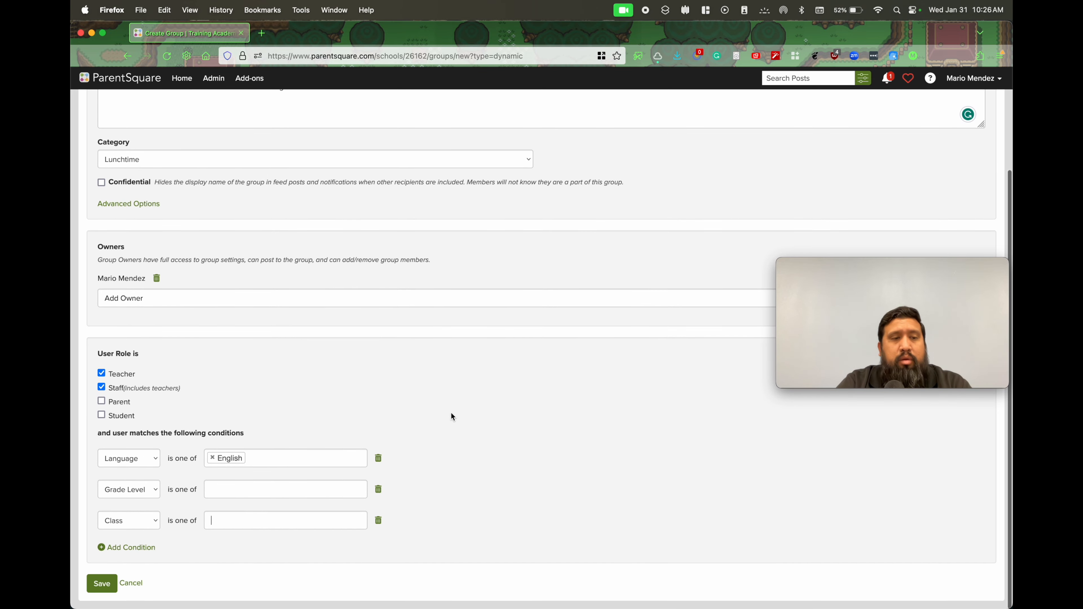
{"action": "left_click", "coordinate": [101, 582]}
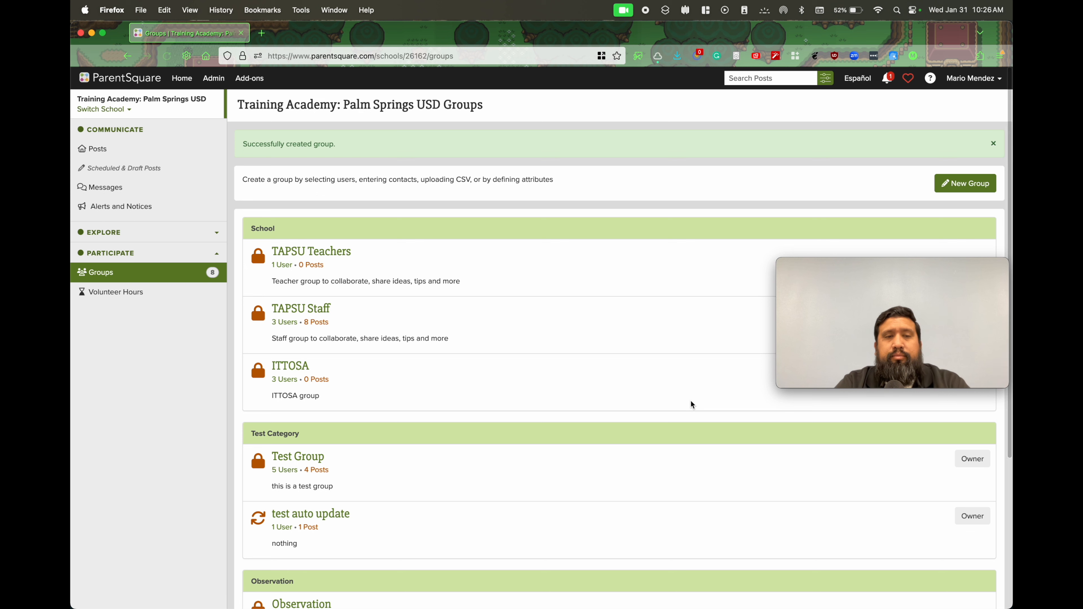
Open the Lunch Time Tutoring group under Lunchtime and start a new post to it
{"action": "scroll", "coordinate": [691, 399], "scroll_direction": "down", "scroll_amount": 5}
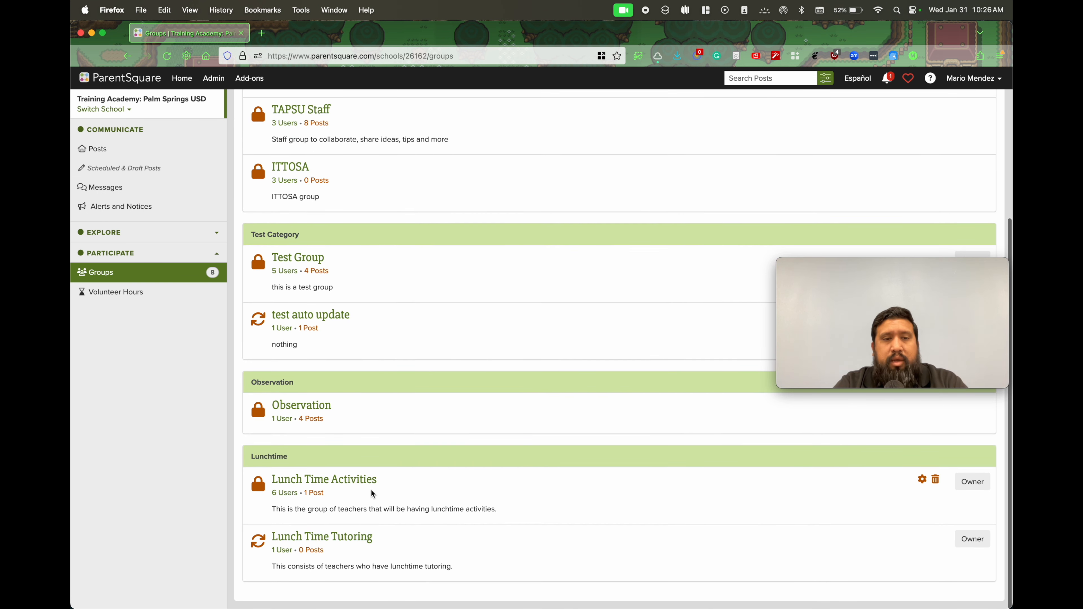
{"action": "left_click", "coordinate": [339, 539]}
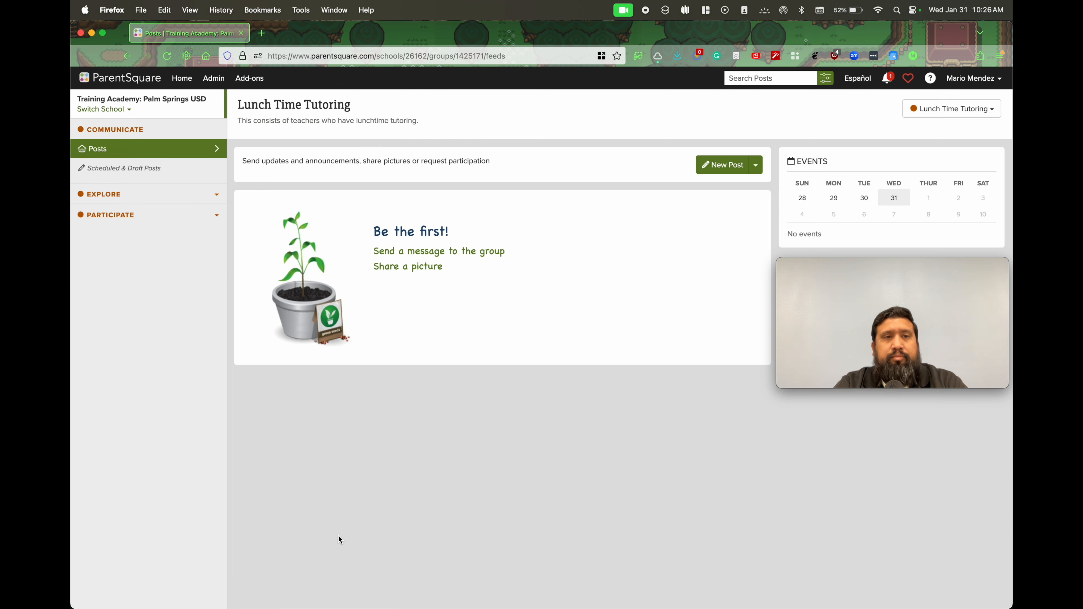
{"action": "left_click", "coordinate": [734, 173]}
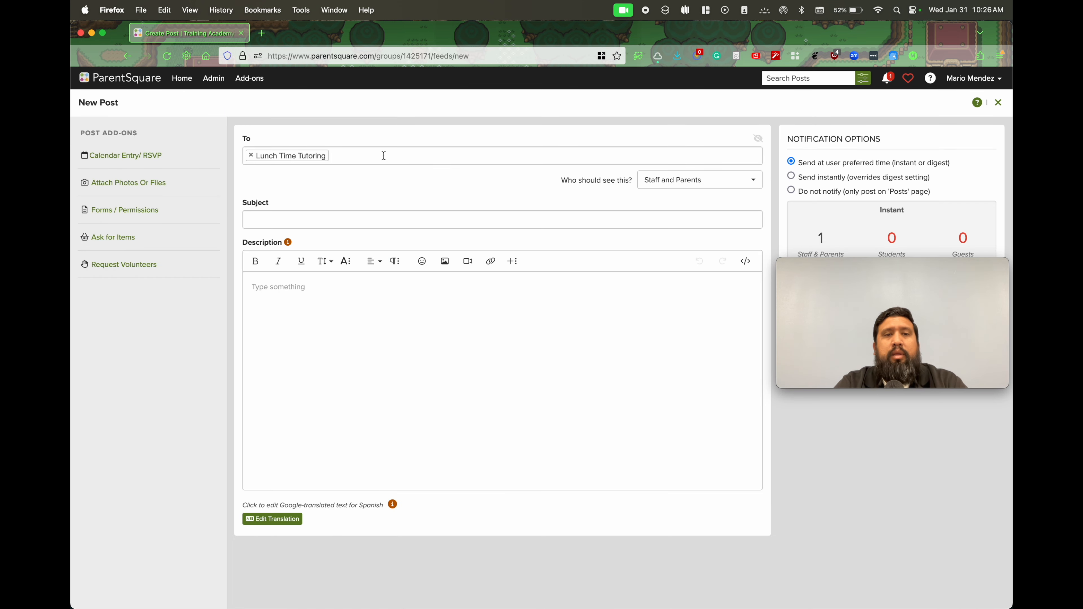
Try adding the Observation group as a second recipient of the post, and remove it again
{"action": "left_click", "coordinate": [383, 155]}
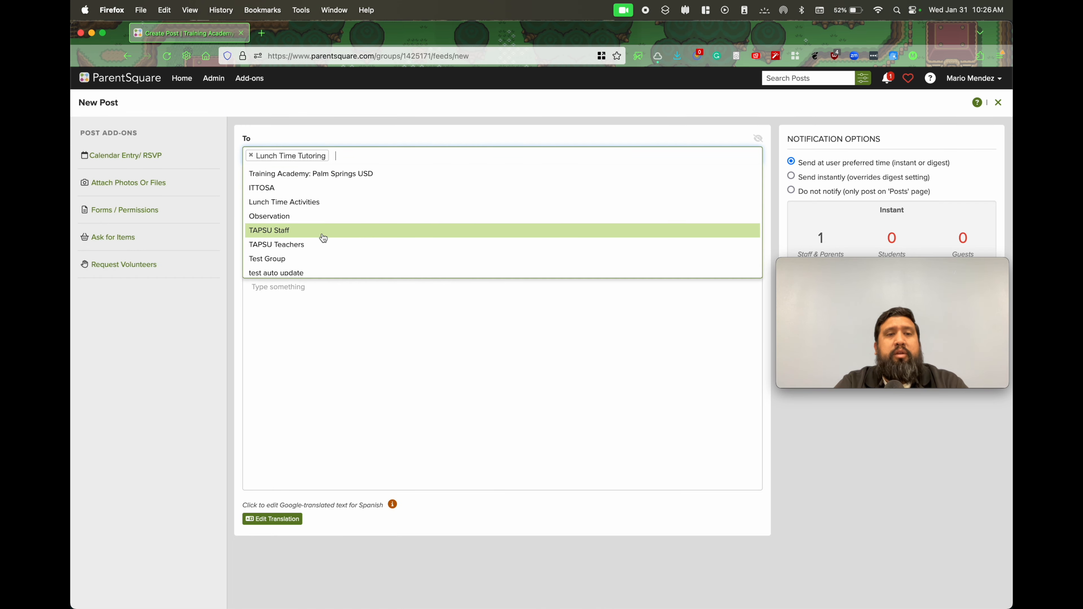
{"action": "left_click", "coordinate": [301, 218]}
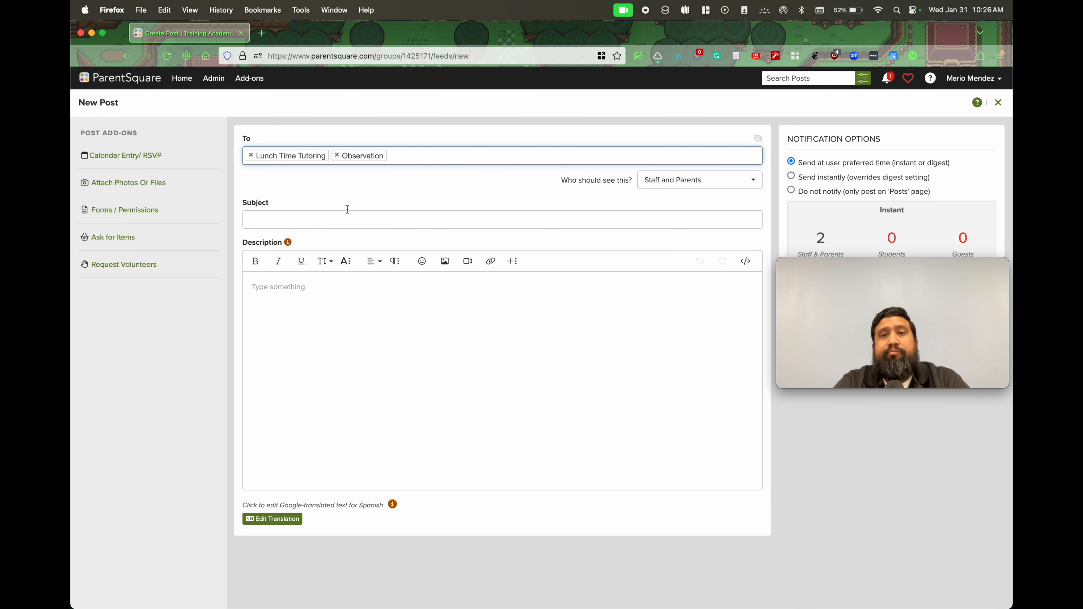
{"action": "left_click", "coordinate": [714, 187]}
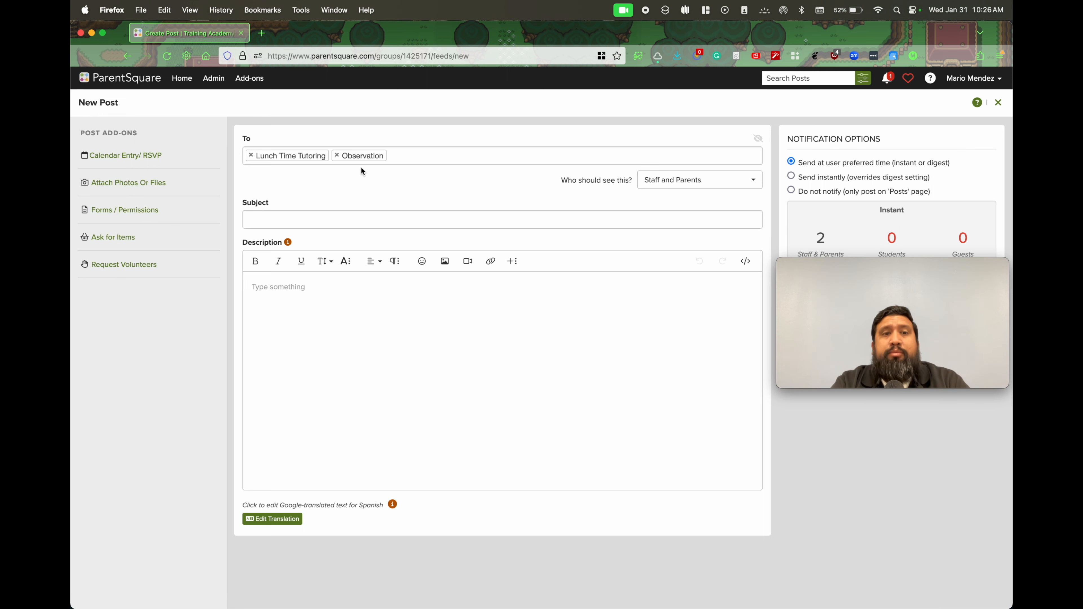
{"action": "left_click", "coordinate": [337, 155]}
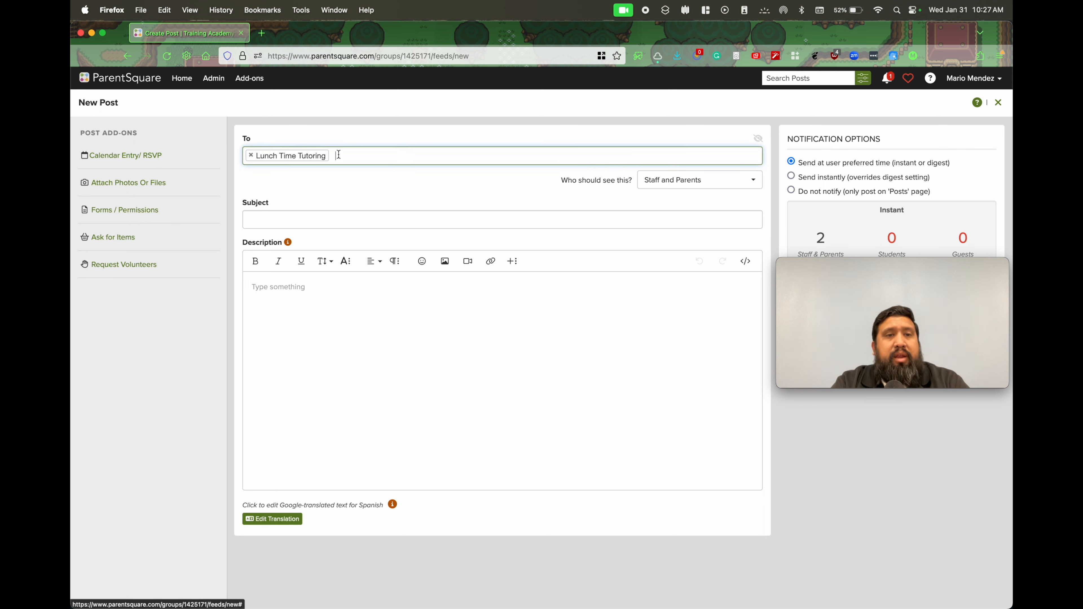
Add a form request and a calendar entry to the post, and set the form's completion date to 2024-02-02
{"action": "left_click", "coordinate": [129, 213]}
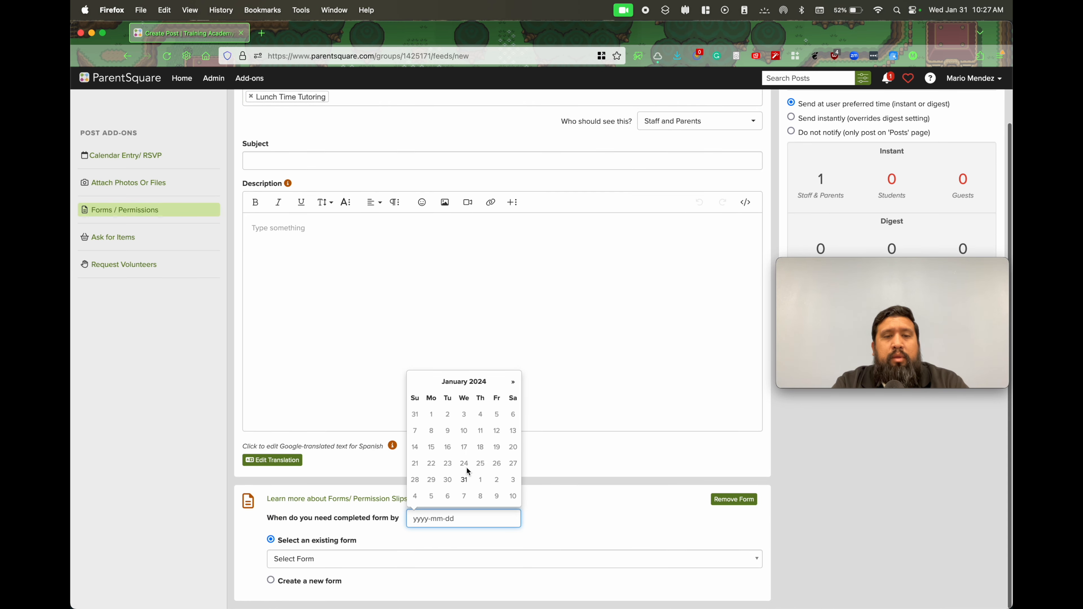
{"action": "left_click", "coordinate": [470, 481]}
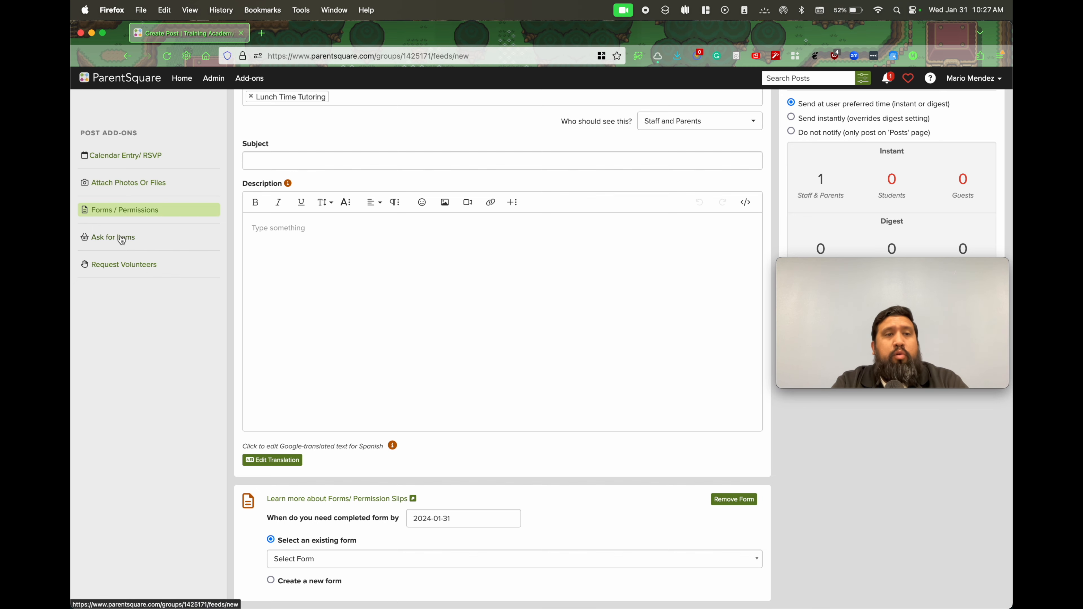
{"action": "left_click", "coordinate": [149, 157]}
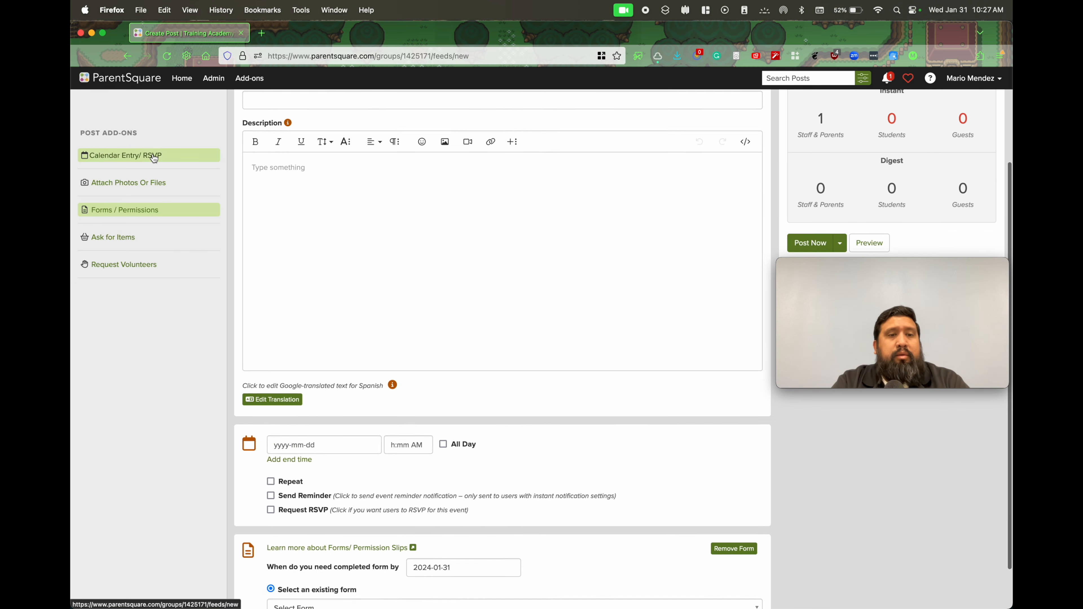
{"action": "left_click", "coordinate": [474, 517]}
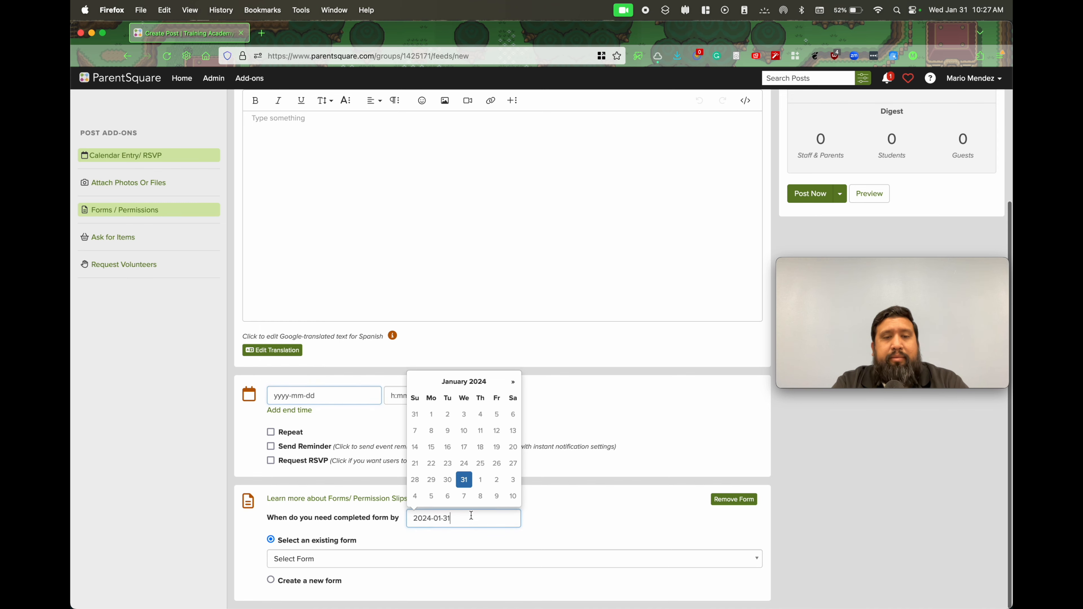
{"action": "left_click", "coordinate": [495, 480]}
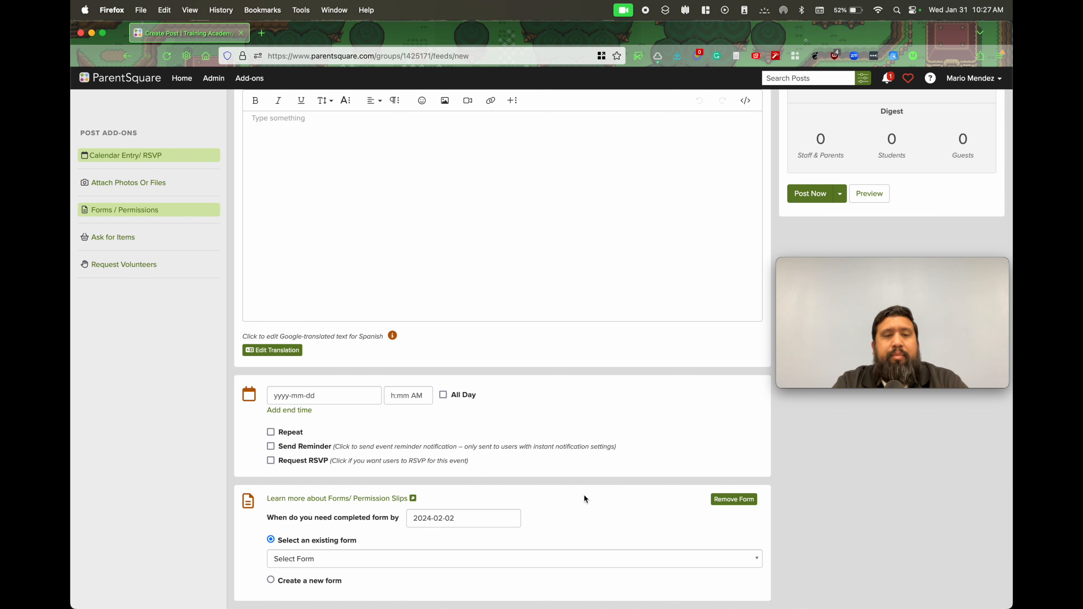
Review the draft post to Lunch Time Tutoring with its add-ons, and close it without saving
{"action": "scroll", "coordinate": [583, 495], "scroll_direction": "up", "scroll_amount": 4}
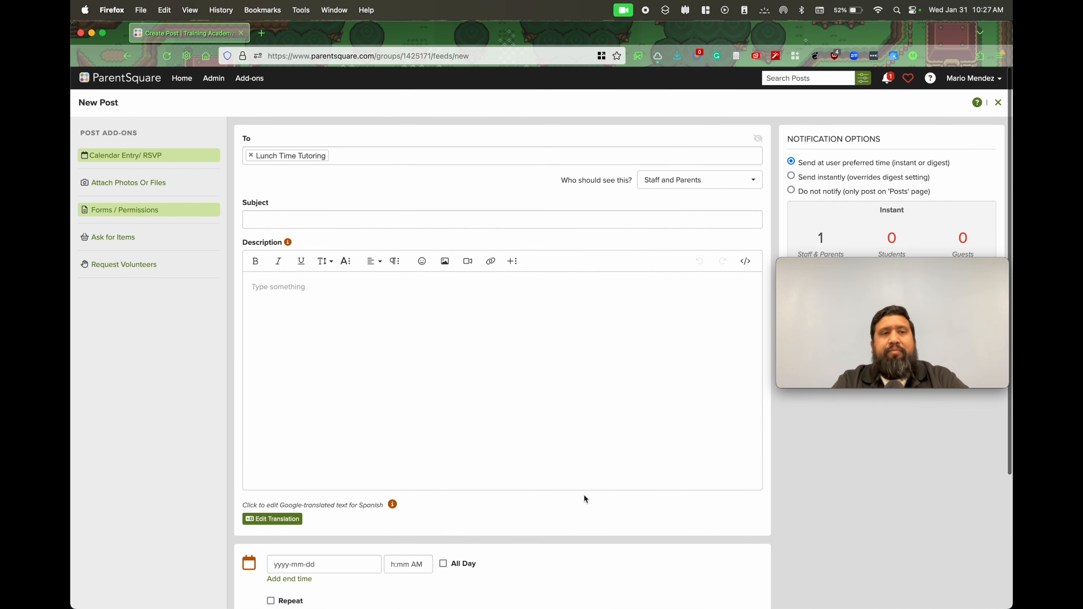
{"action": "scroll", "coordinate": [583, 496], "scroll_direction": "down", "scroll_amount": 4}
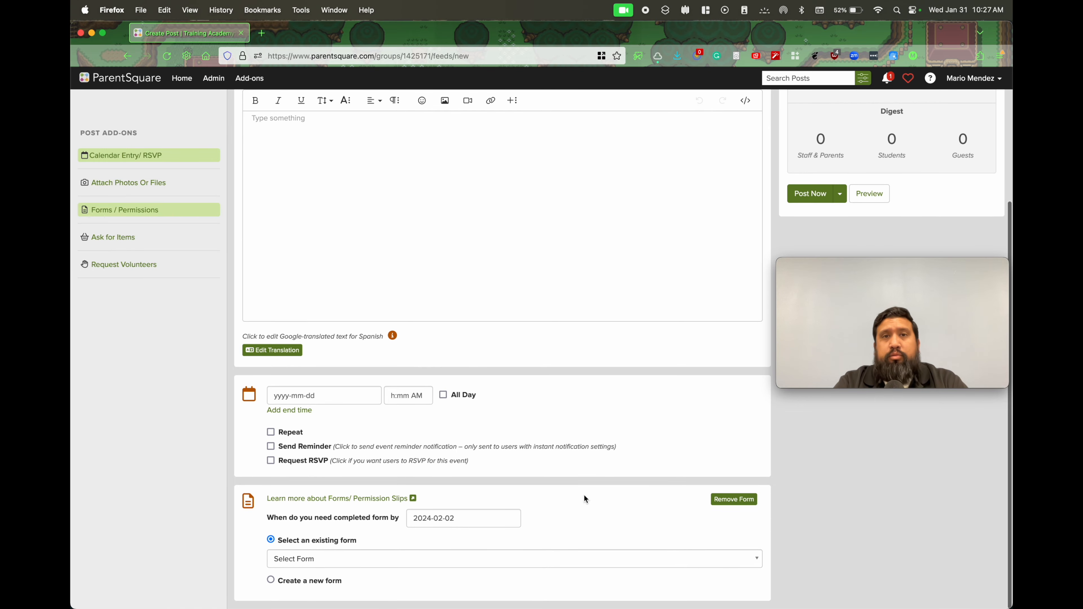
{"action": "scroll", "coordinate": [584, 496], "scroll_direction": "up", "scroll_amount": 4}
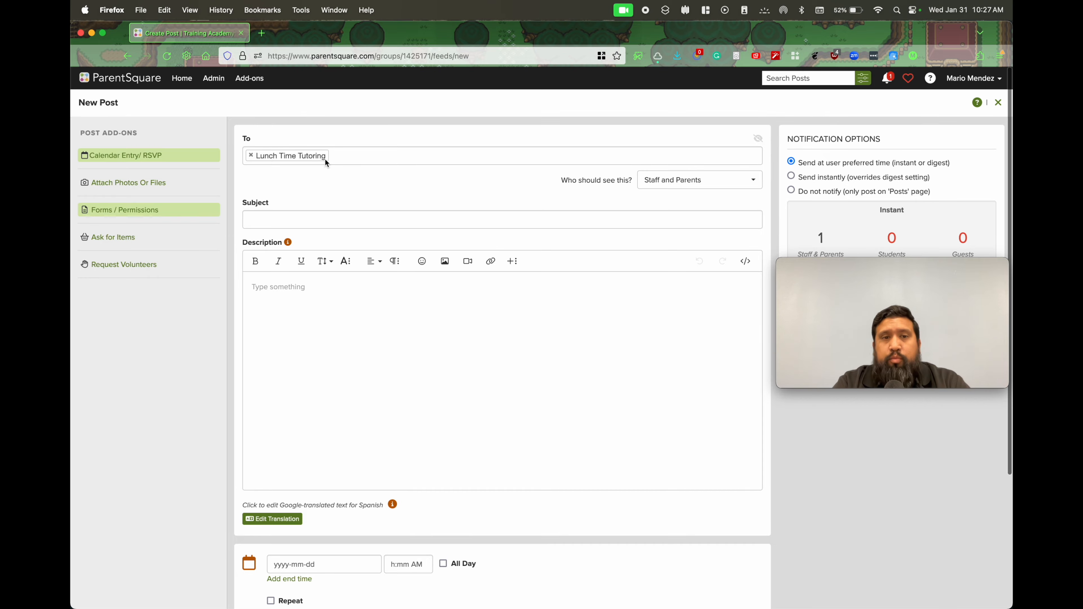
{"action": "scroll", "coordinate": [537, 314], "scroll_direction": "down", "scroll_amount": 4}
{"action": "scroll", "coordinate": [639, 329], "scroll_direction": "up", "scroll_amount": 4}
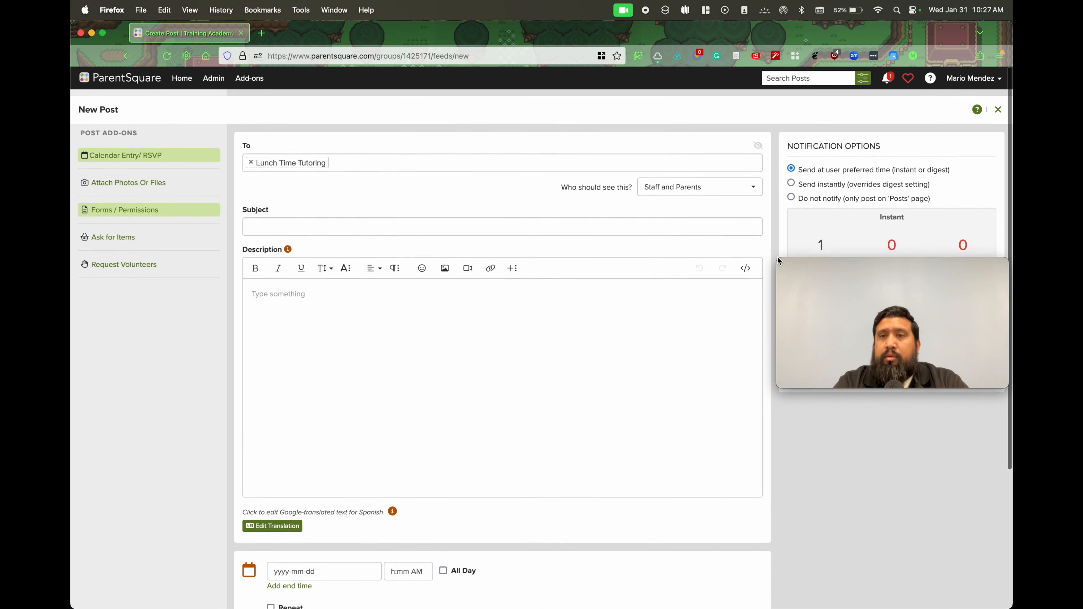
{"action": "left_click", "coordinate": [998, 104]}
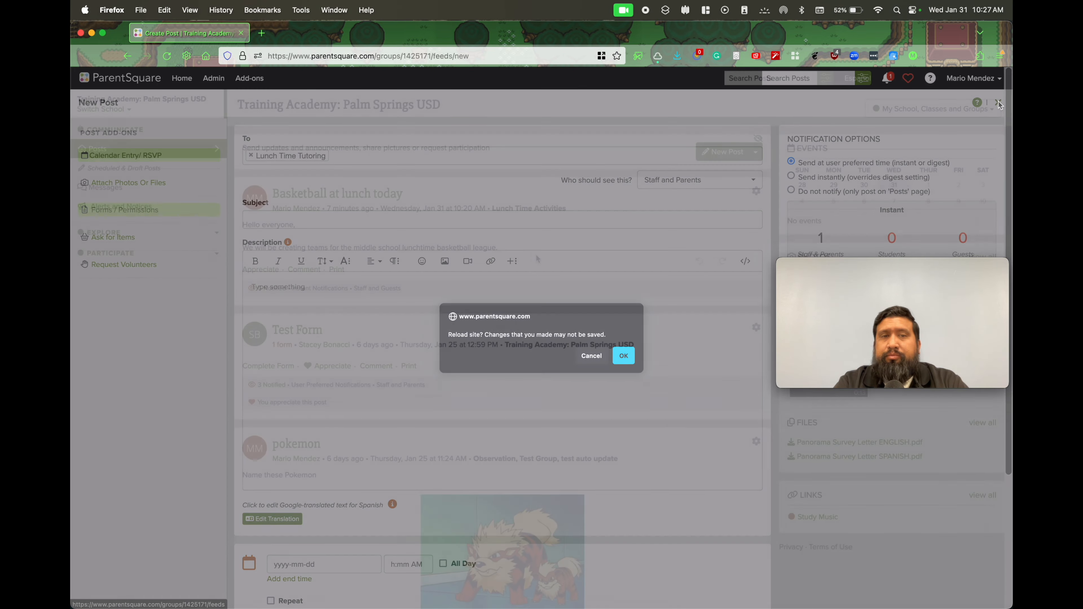
{"action": "key", "text": "Return"}
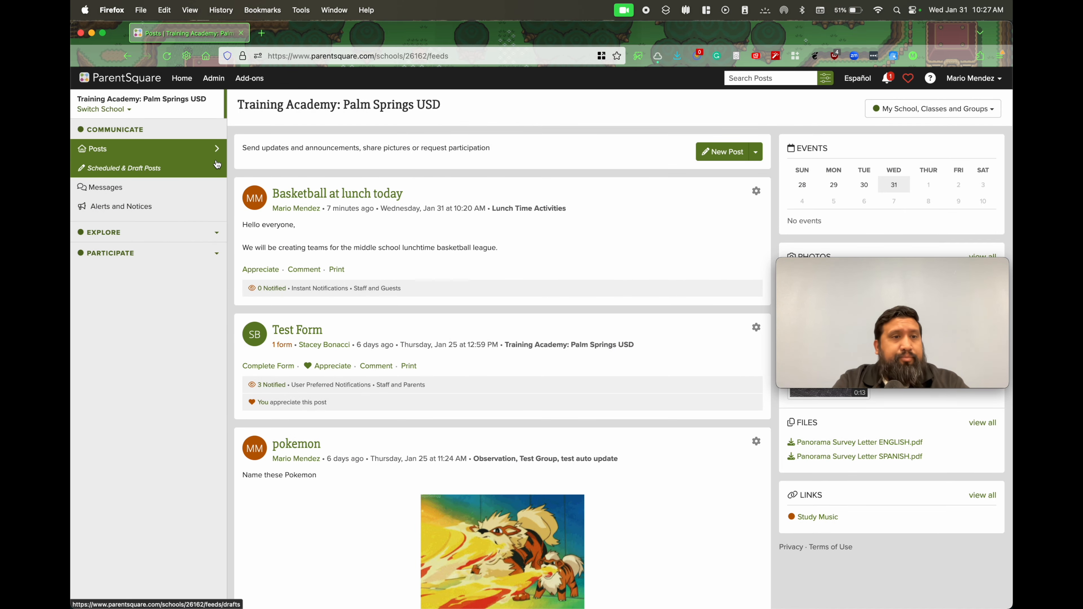
Open the school's groups list and review the groups, including those under the Lunchtime category
{"action": "left_click", "coordinate": [179, 232]}
{"action": "left_click", "coordinate": [161, 326]}
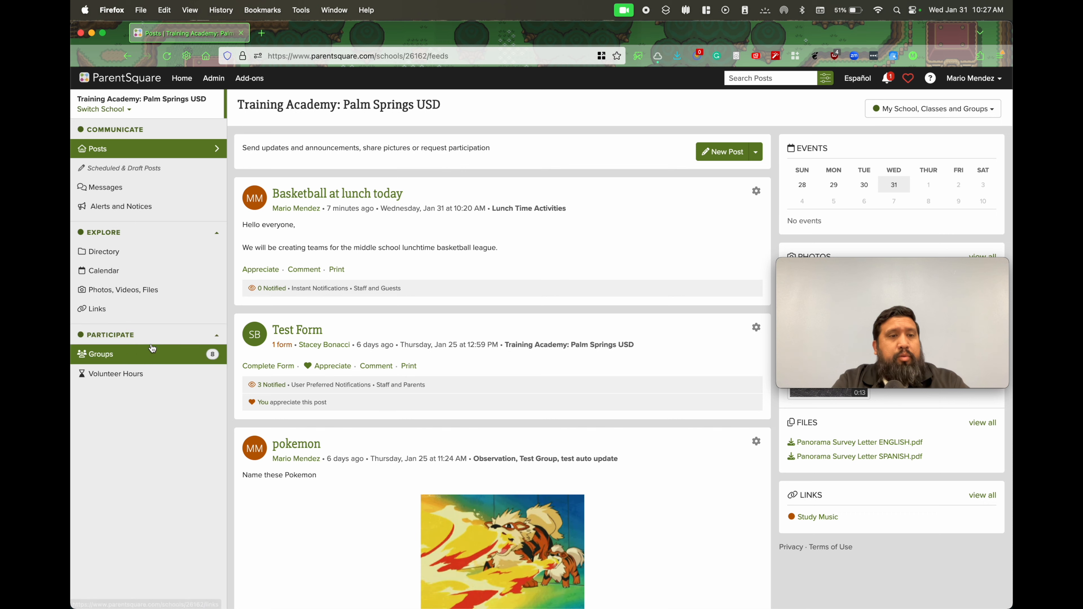
{"action": "left_click", "coordinate": [163, 361]}
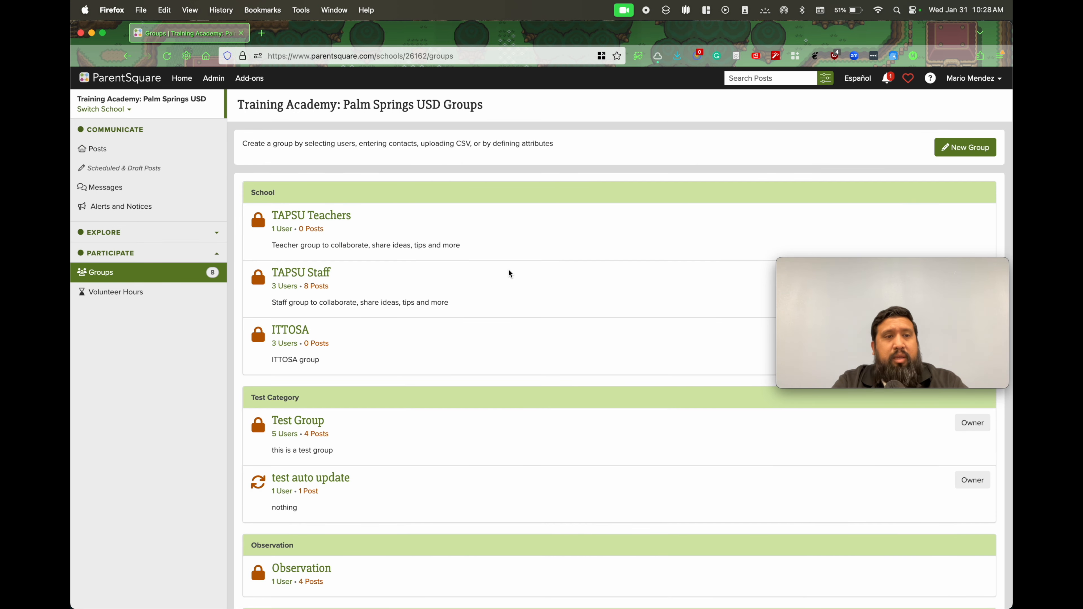
{"action": "scroll", "coordinate": [510, 273], "scroll_direction": "down", "scroll_amount": 5}
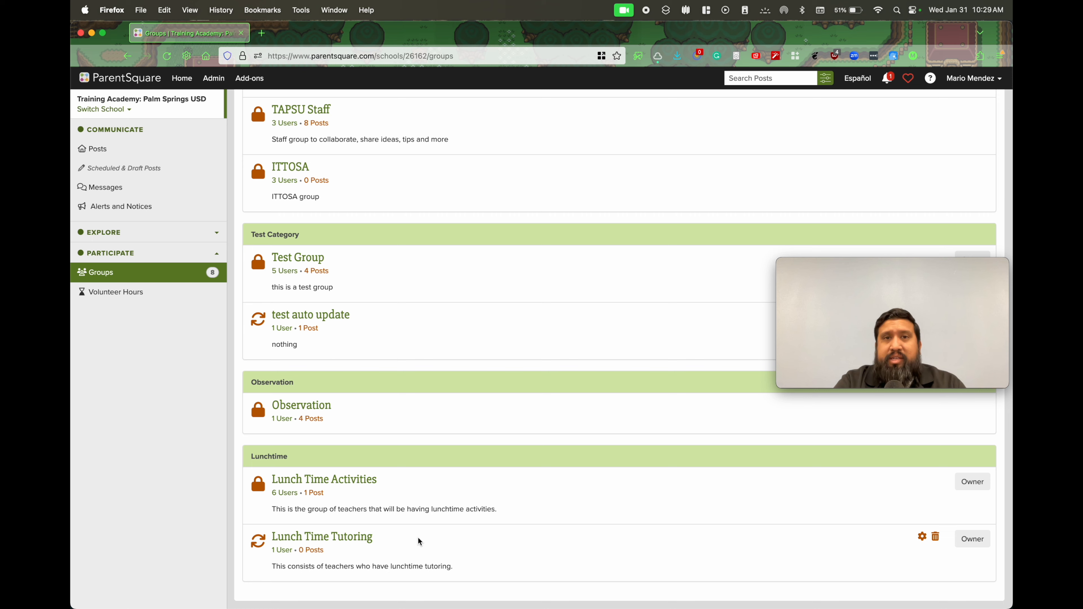
{"action": "scroll", "coordinate": [470, 520], "scroll_direction": "up", "scroll_amount": 5}
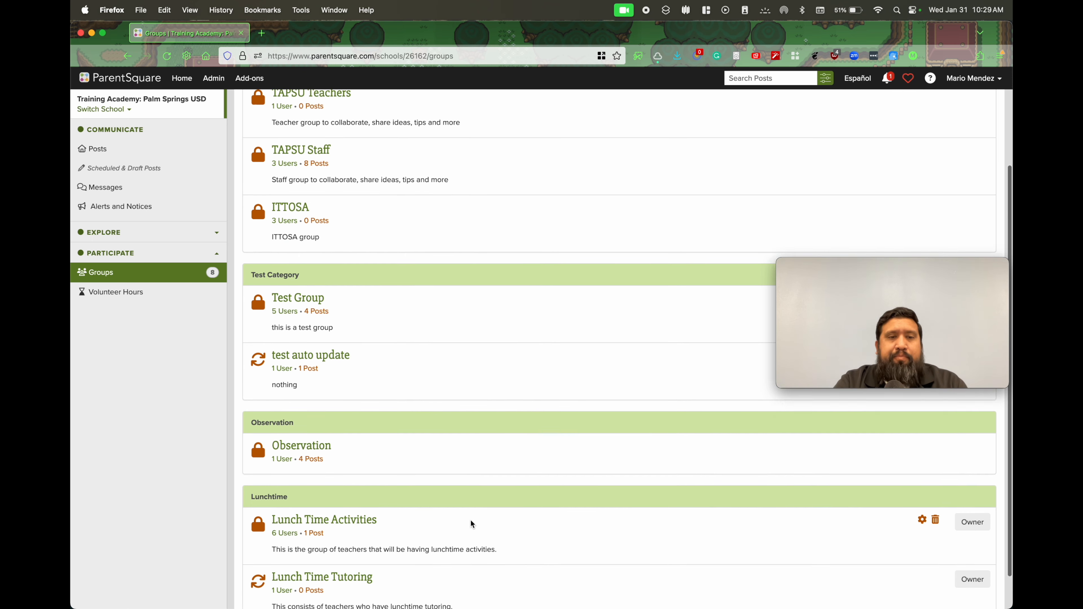